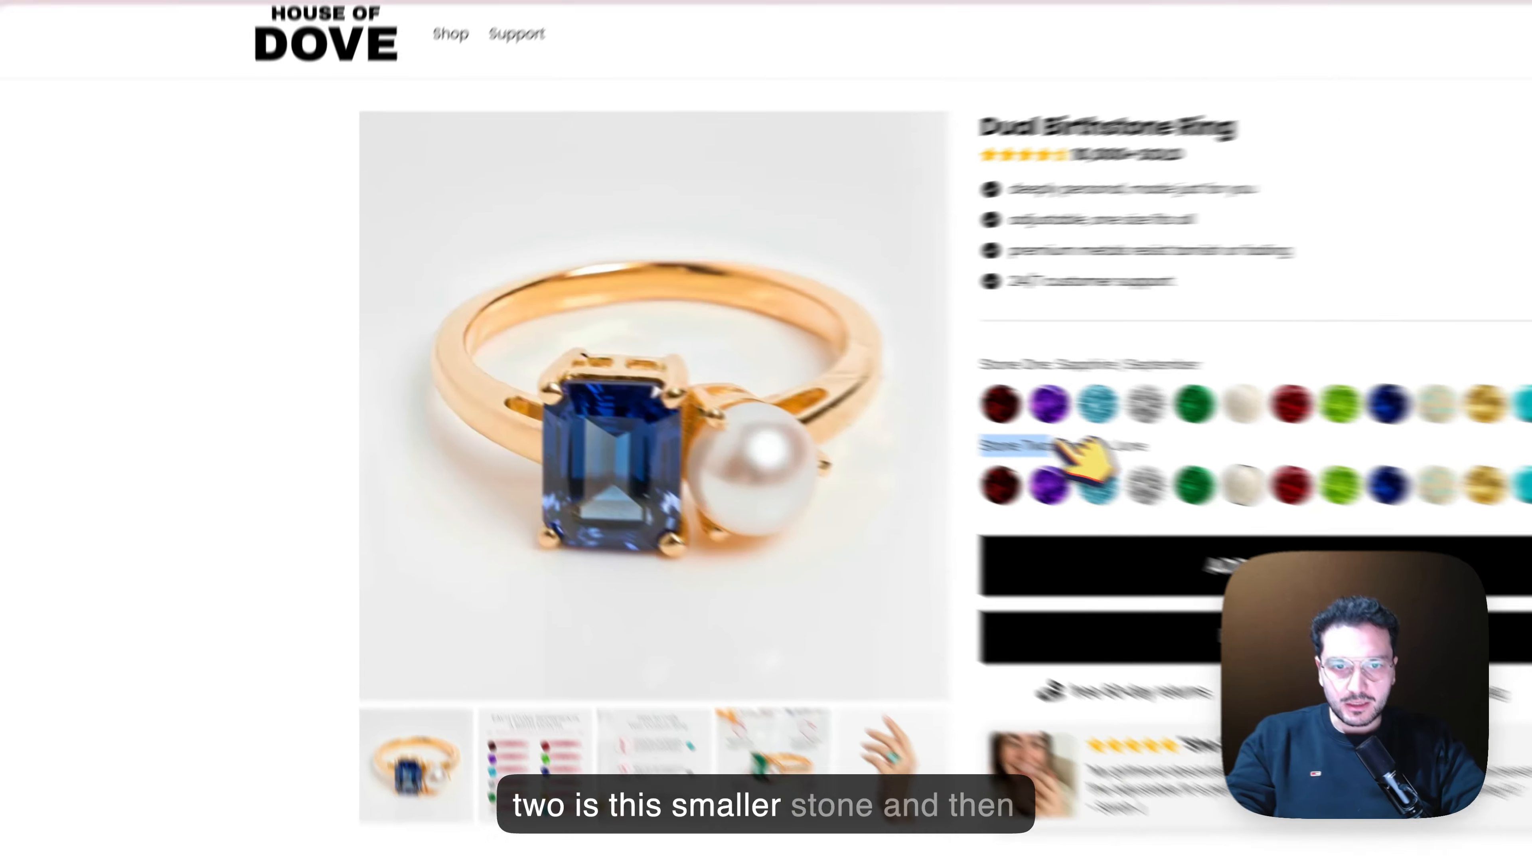
Browse the example ring's gallery images, including the birth-month chart and the custom ring instructions
{"action": "left_click", "coordinate": [1235, 270]}
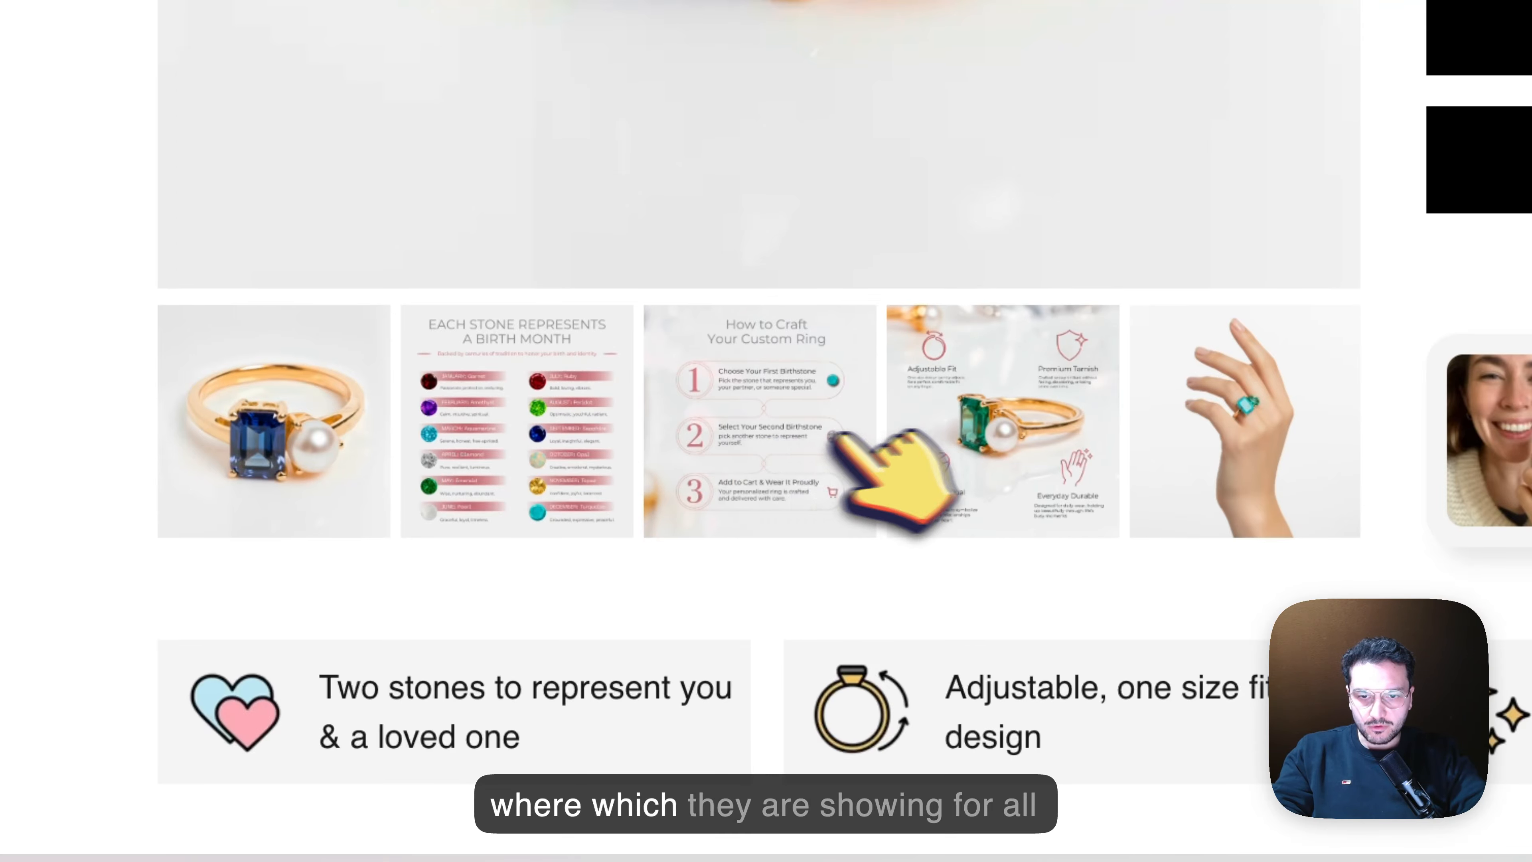
{"action": "left_click", "coordinate": [561, 443]}
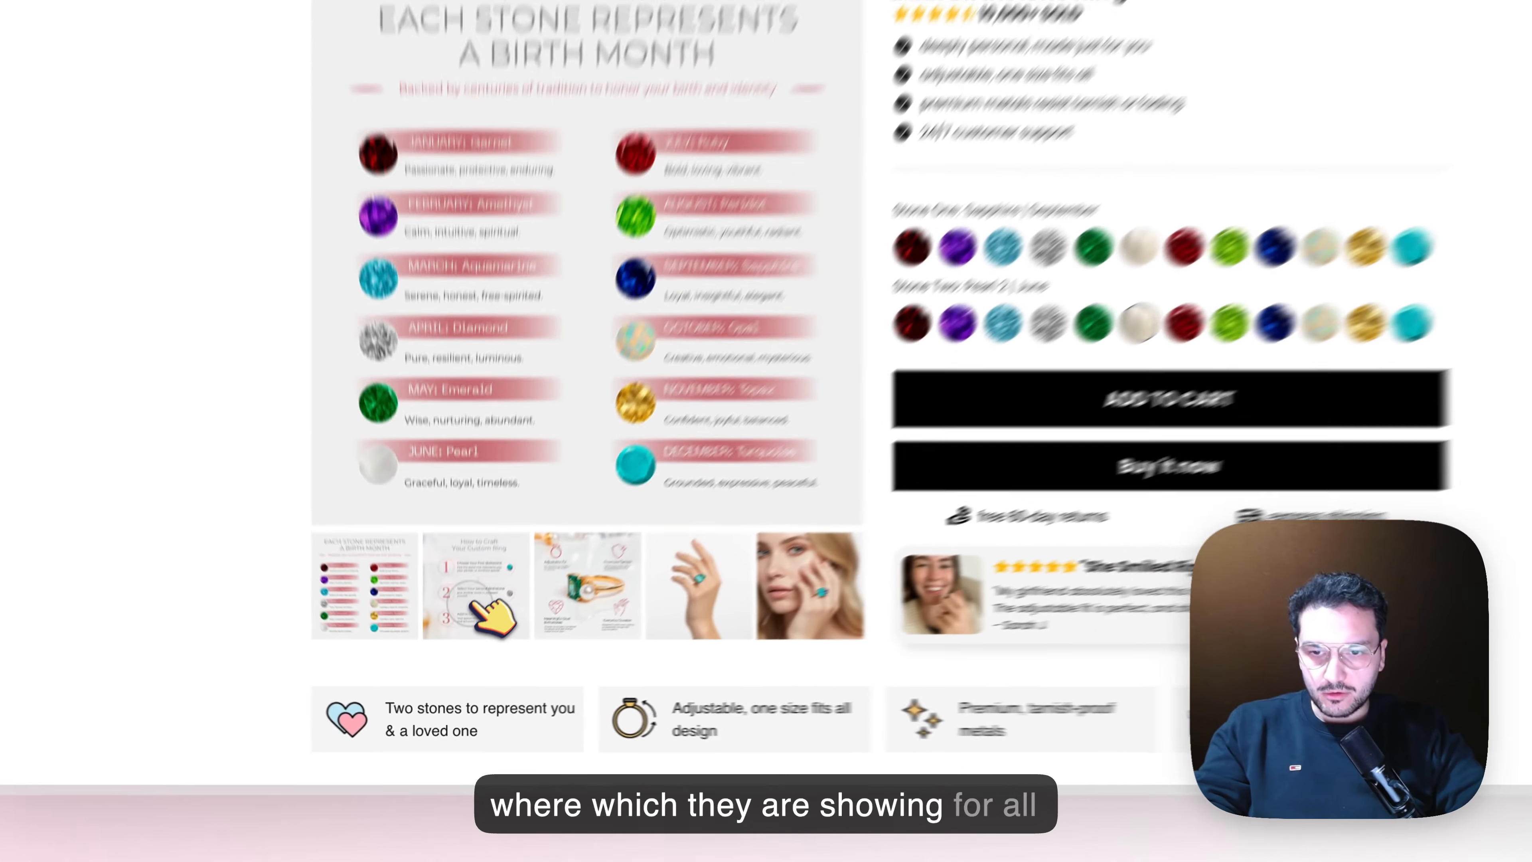
{"action": "left_click", "coordinate": [473, 602]}
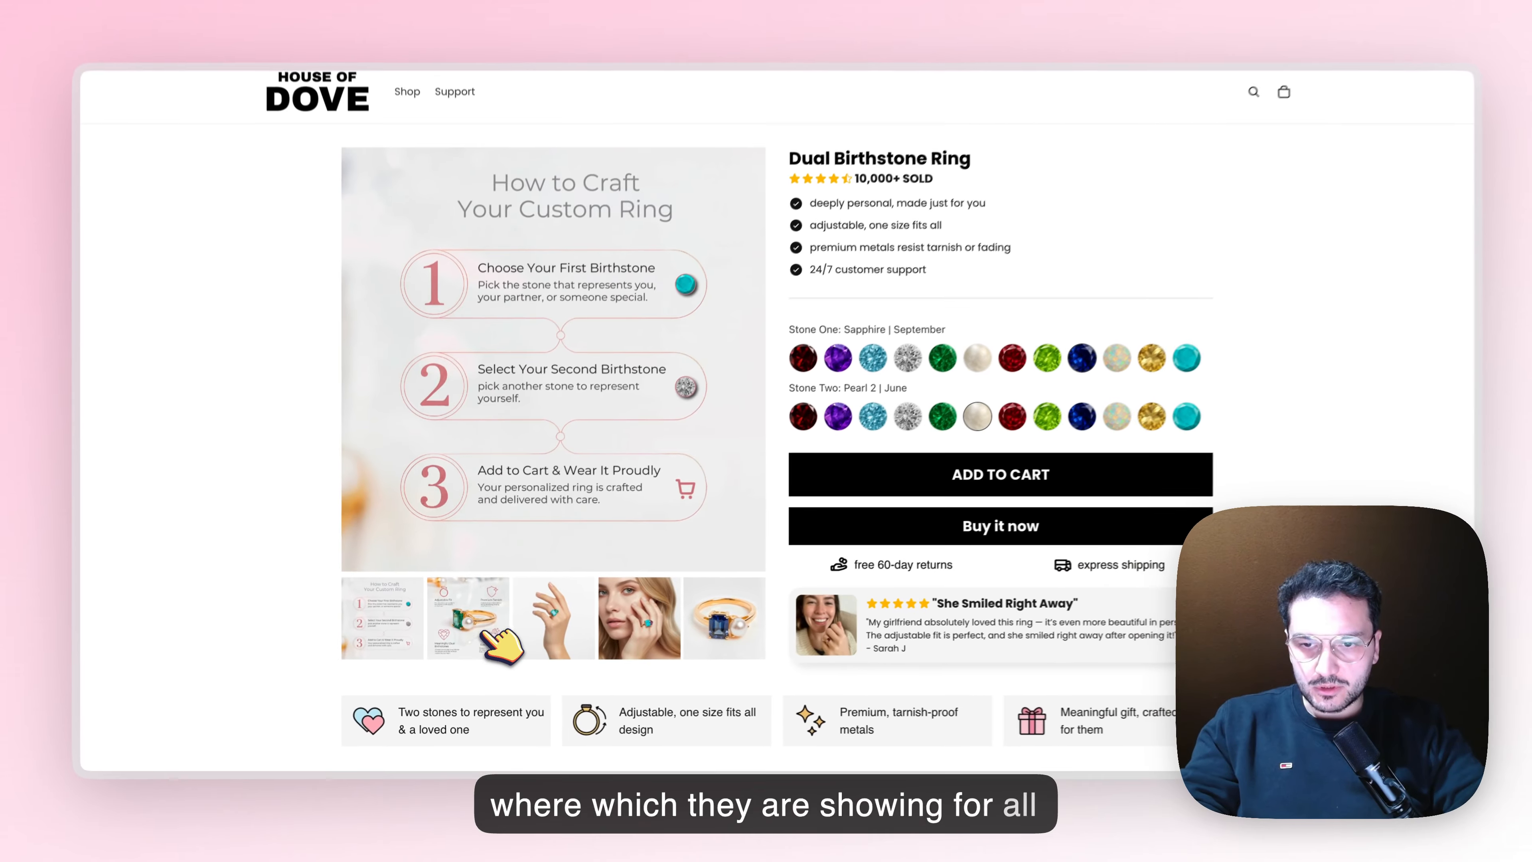
{"action": "left_click", "coordinate": [491, 594]}
{"action": "left_click", "coordinate": [553, 590]}
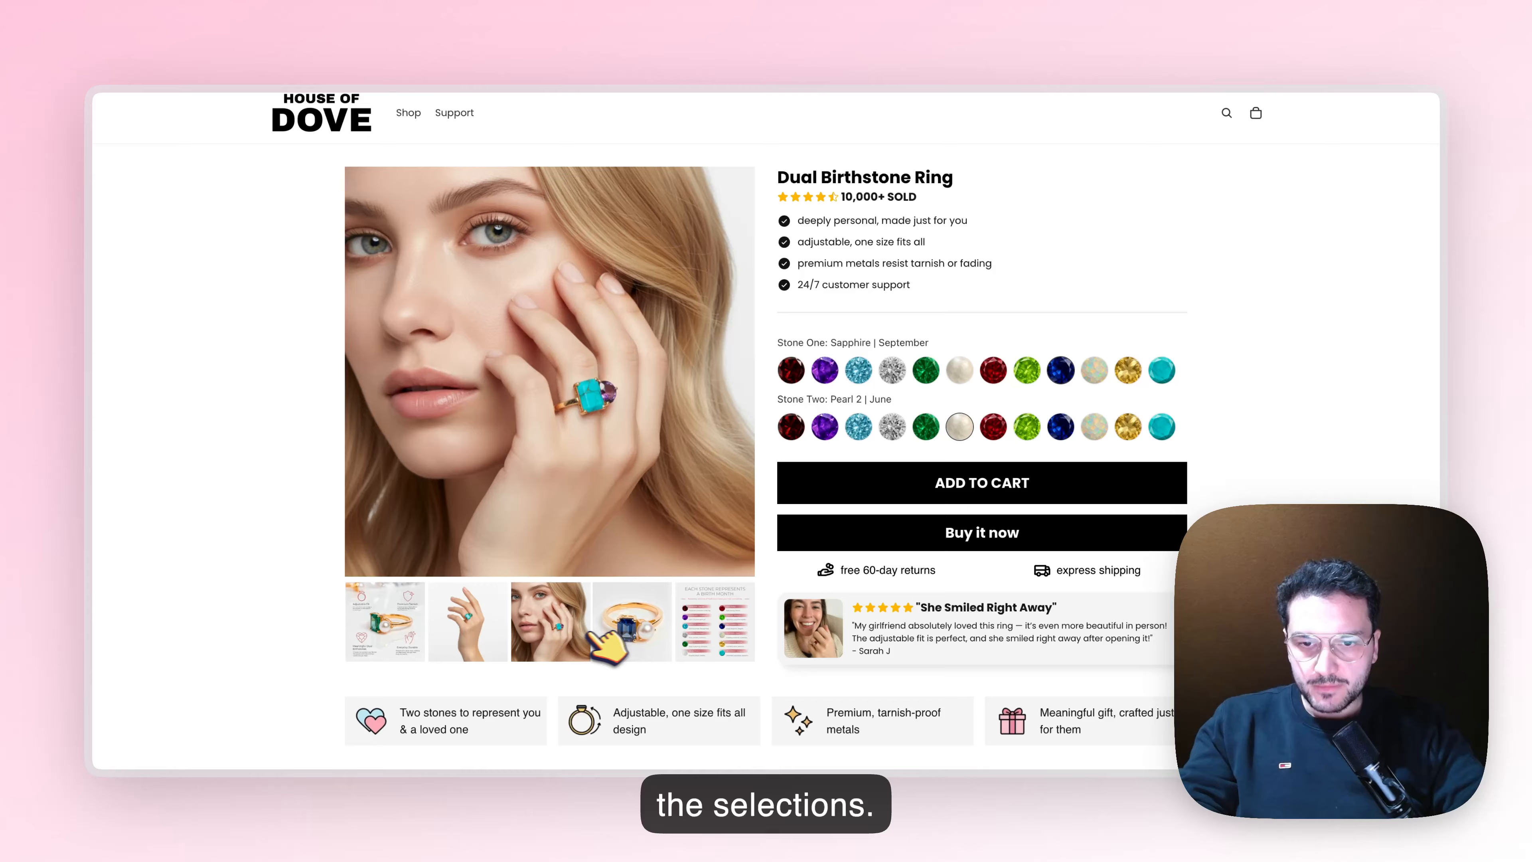
{"action": "left_click", "coordinate": [602, 635]}
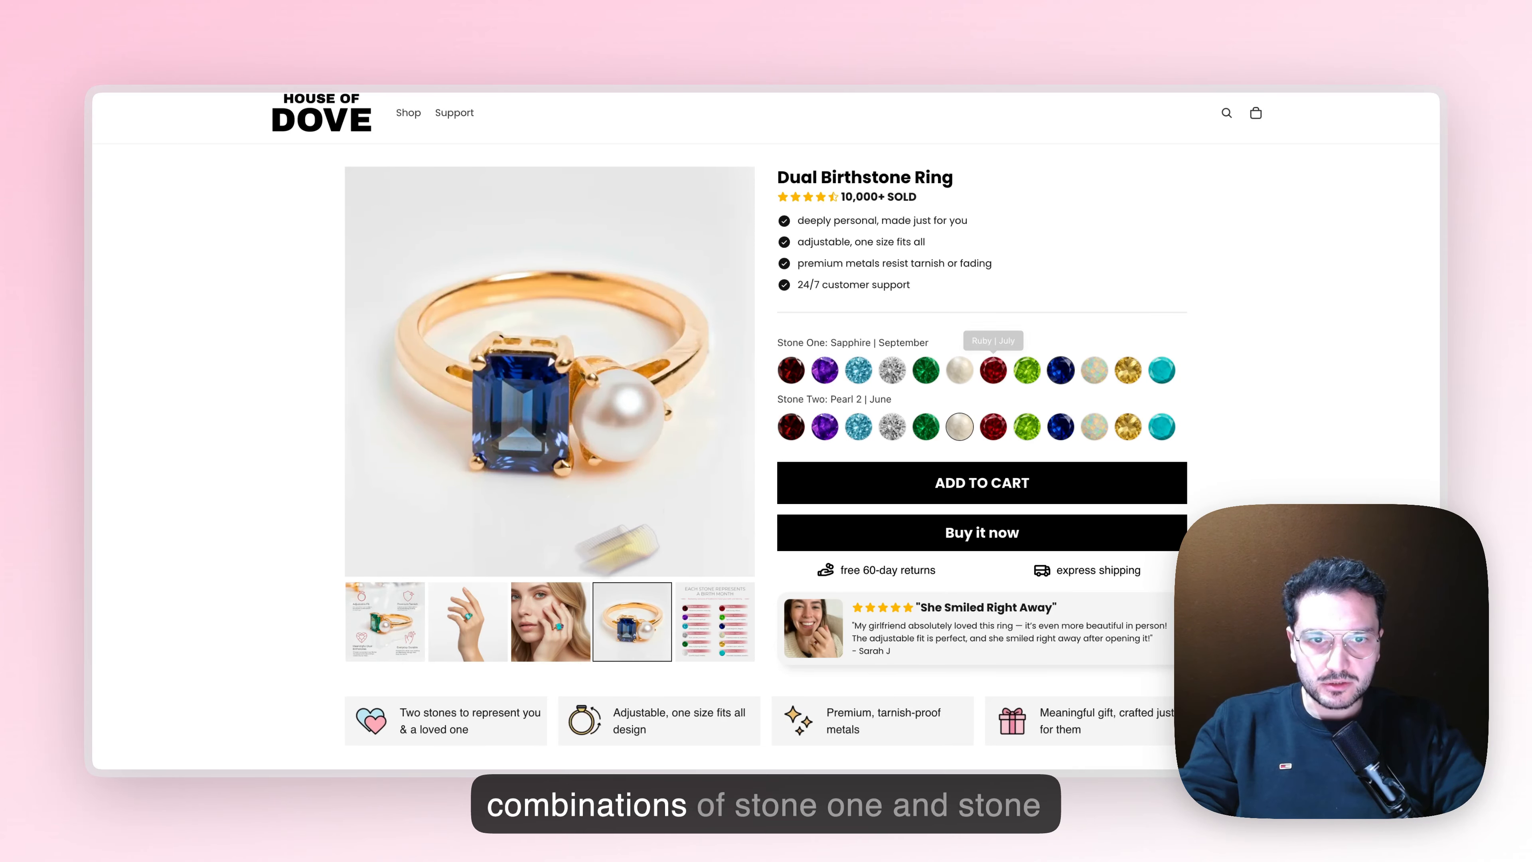
Preview ring images for Garnet, Pearl and Aquamarine as Stone One and Ruby, Sapphire and Opal as Stone Two
{"action": "left_click", "coordinate": [791, 370]}
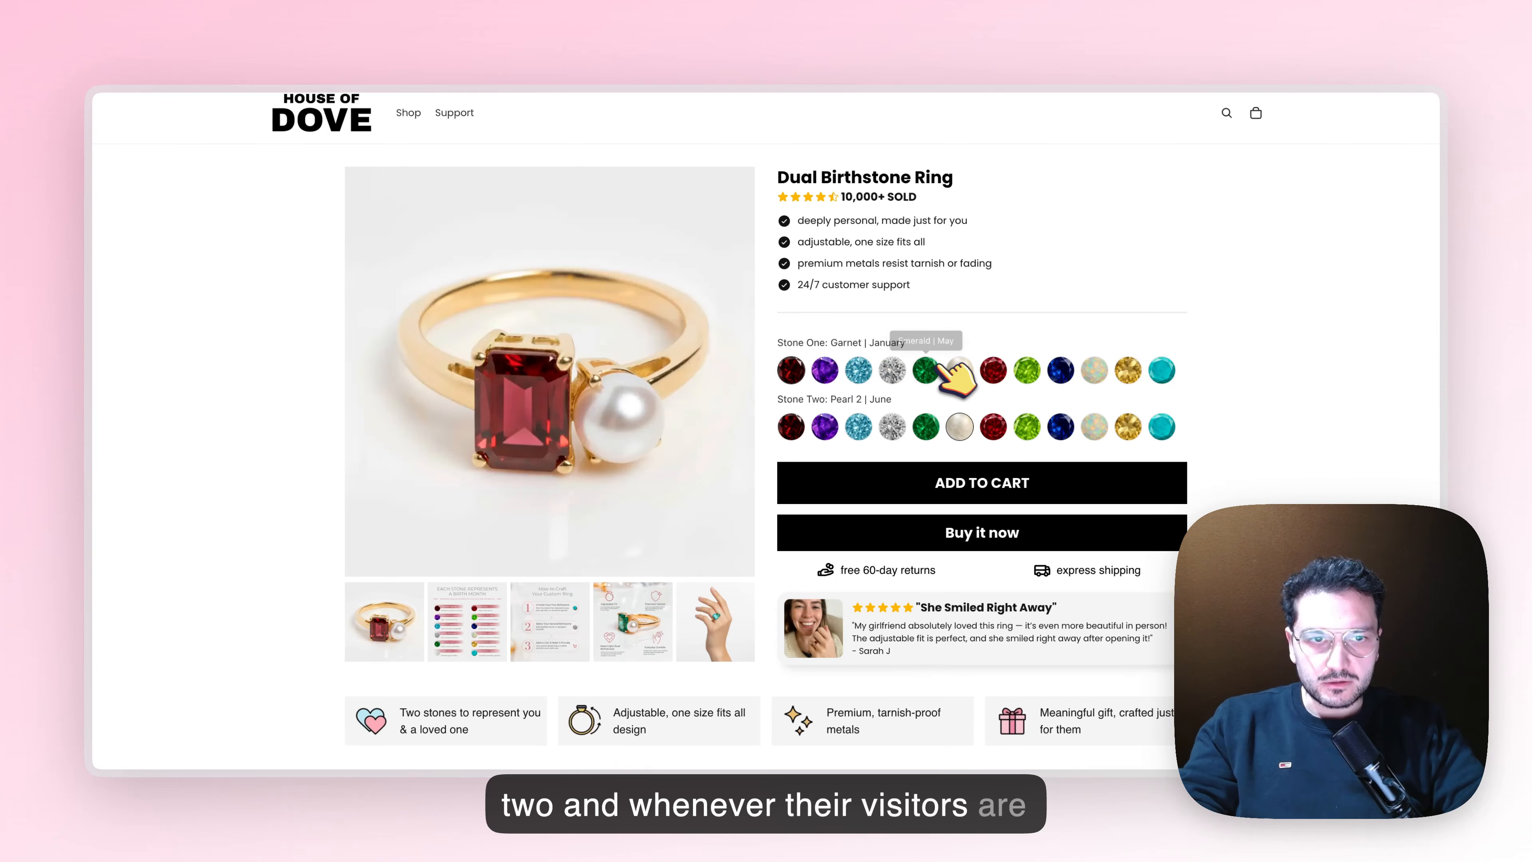
{"action": "left_click", "coordinate": [960, 370]}
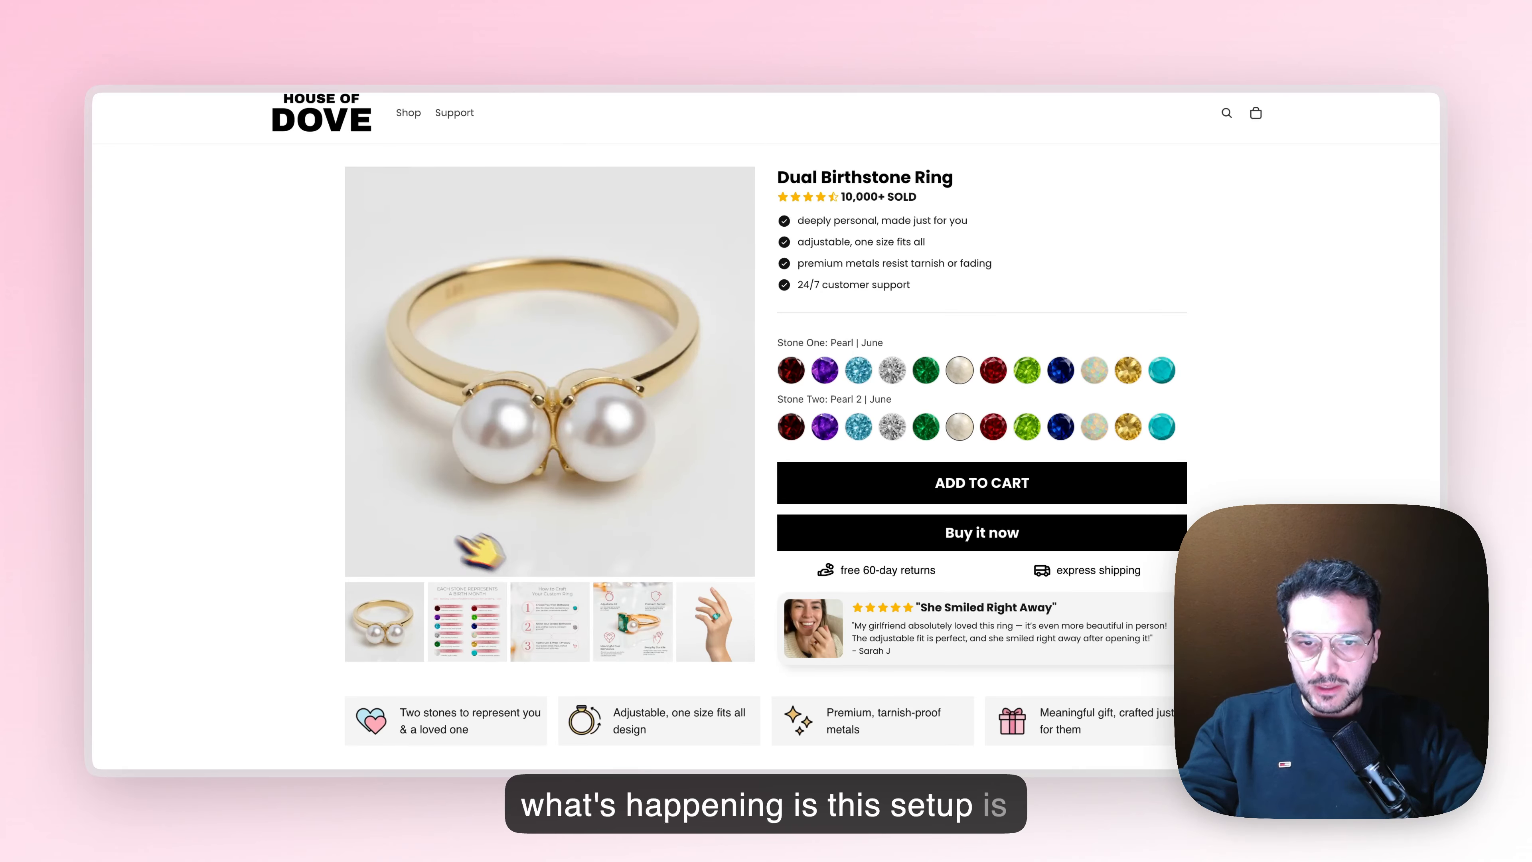
{"action": "left_click", "coordinate": [993, 426]}
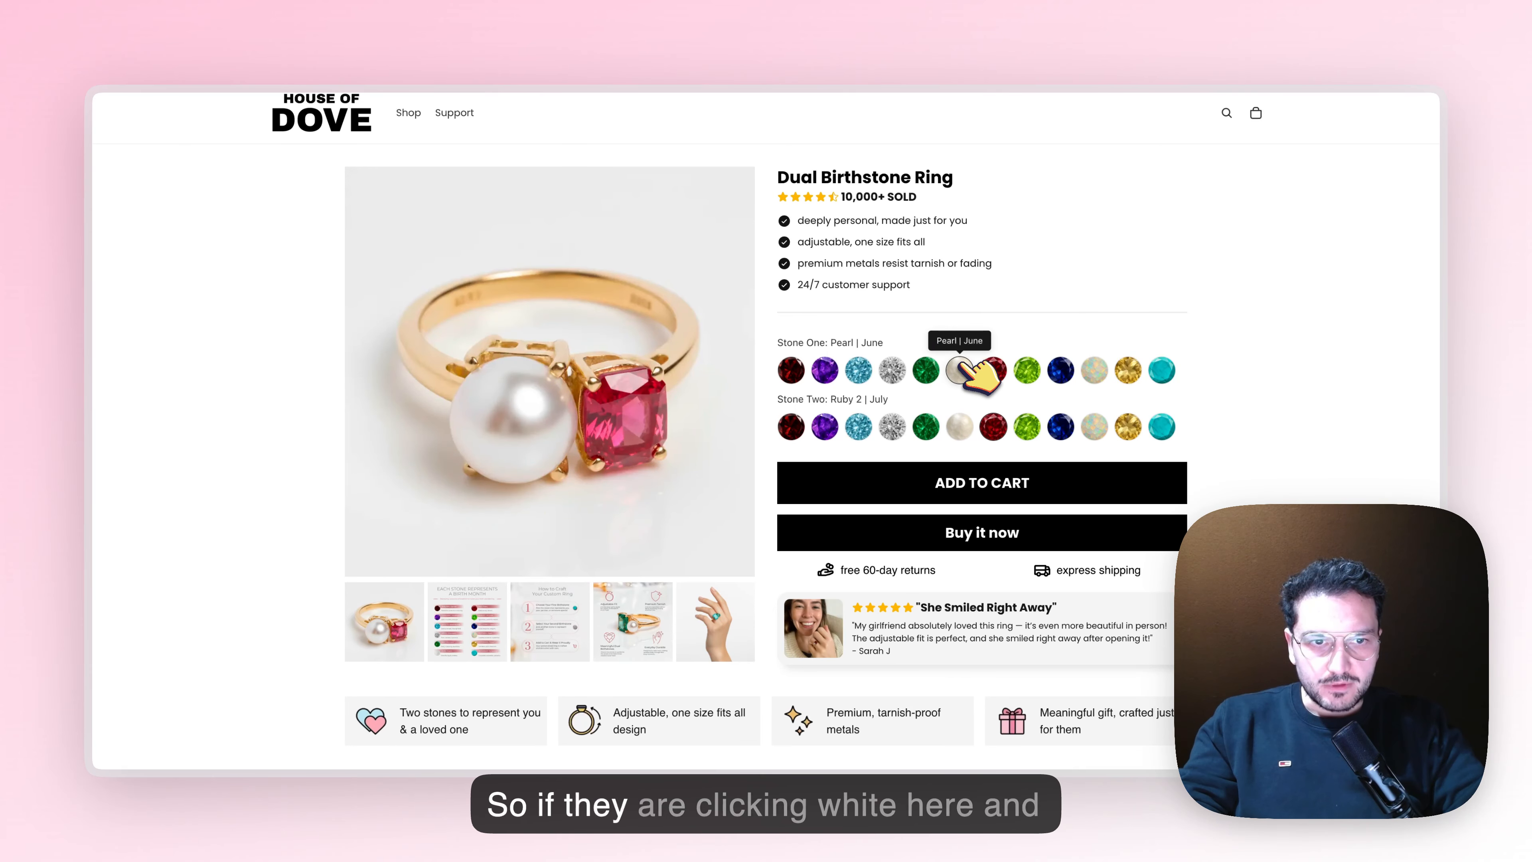
{"action": "left_click", "coordinate": [1061, 426]}
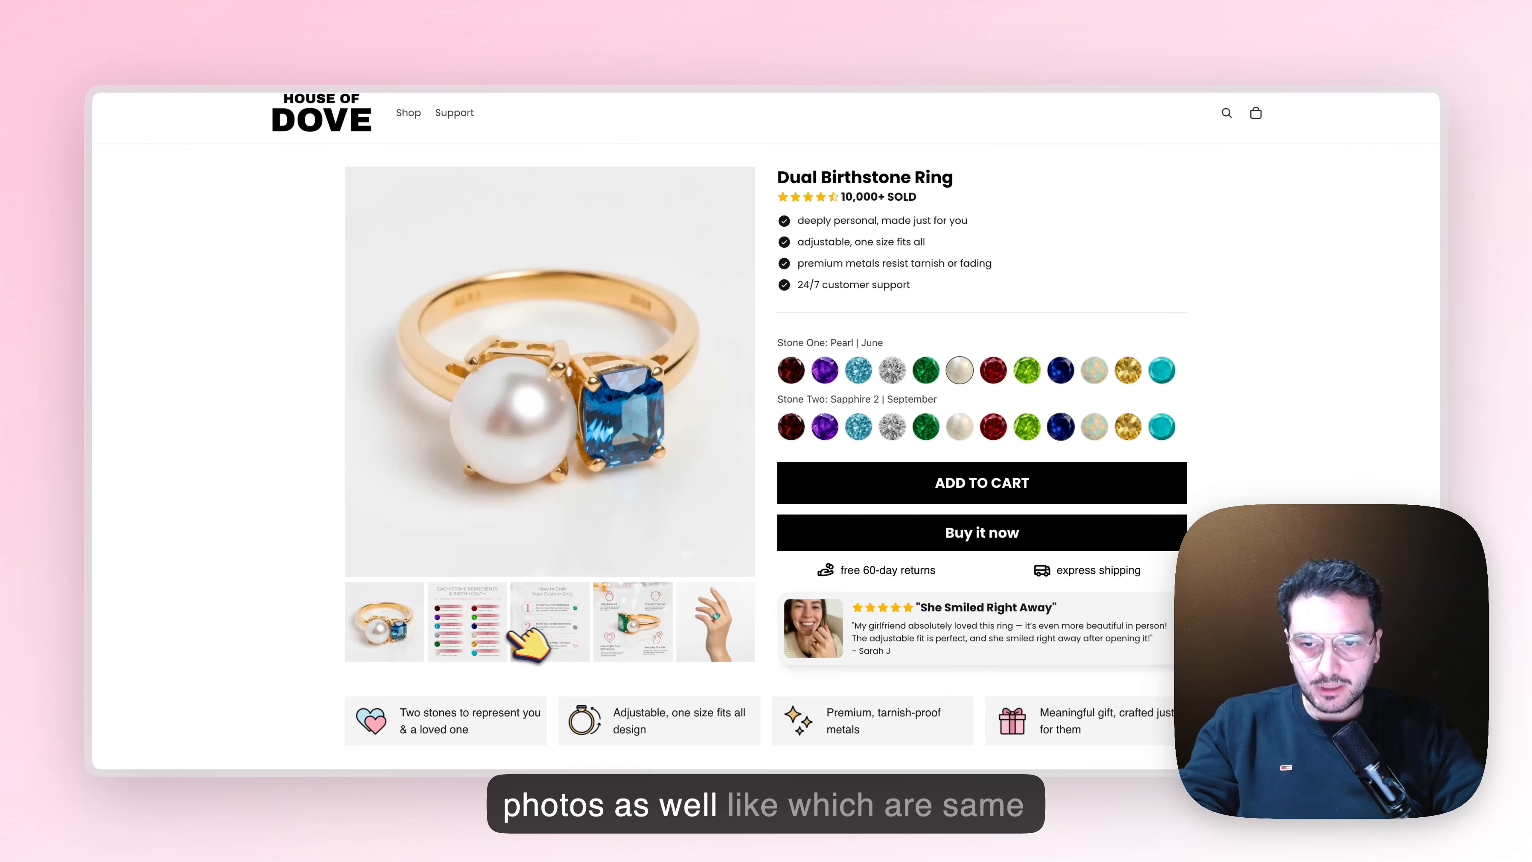
{"action": "left_click", "coordinate": [1096, 425]}
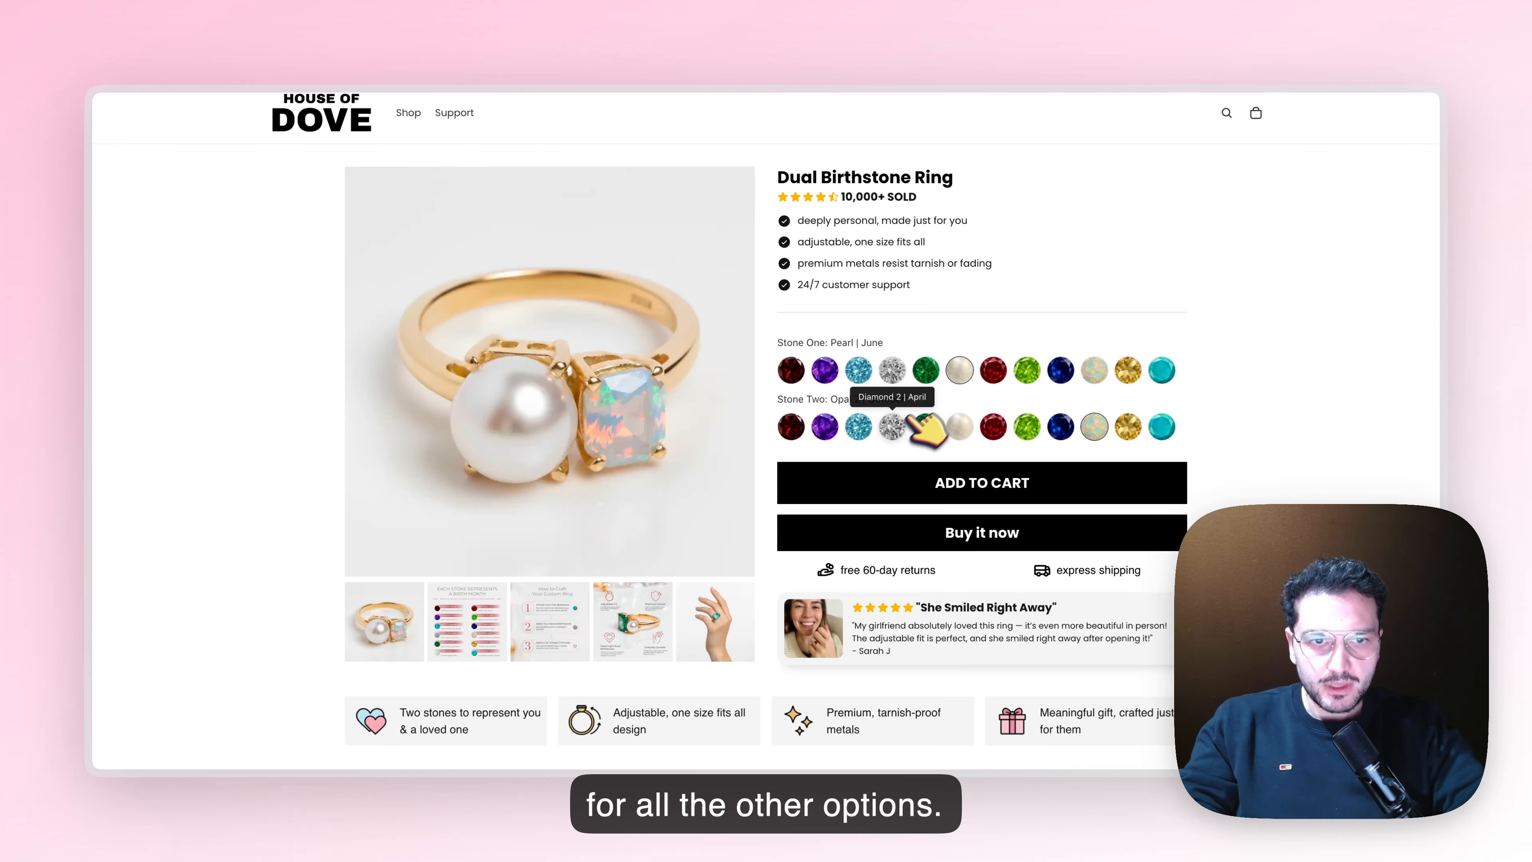
{"action": "left_click", "coordinate": [859, 370]}
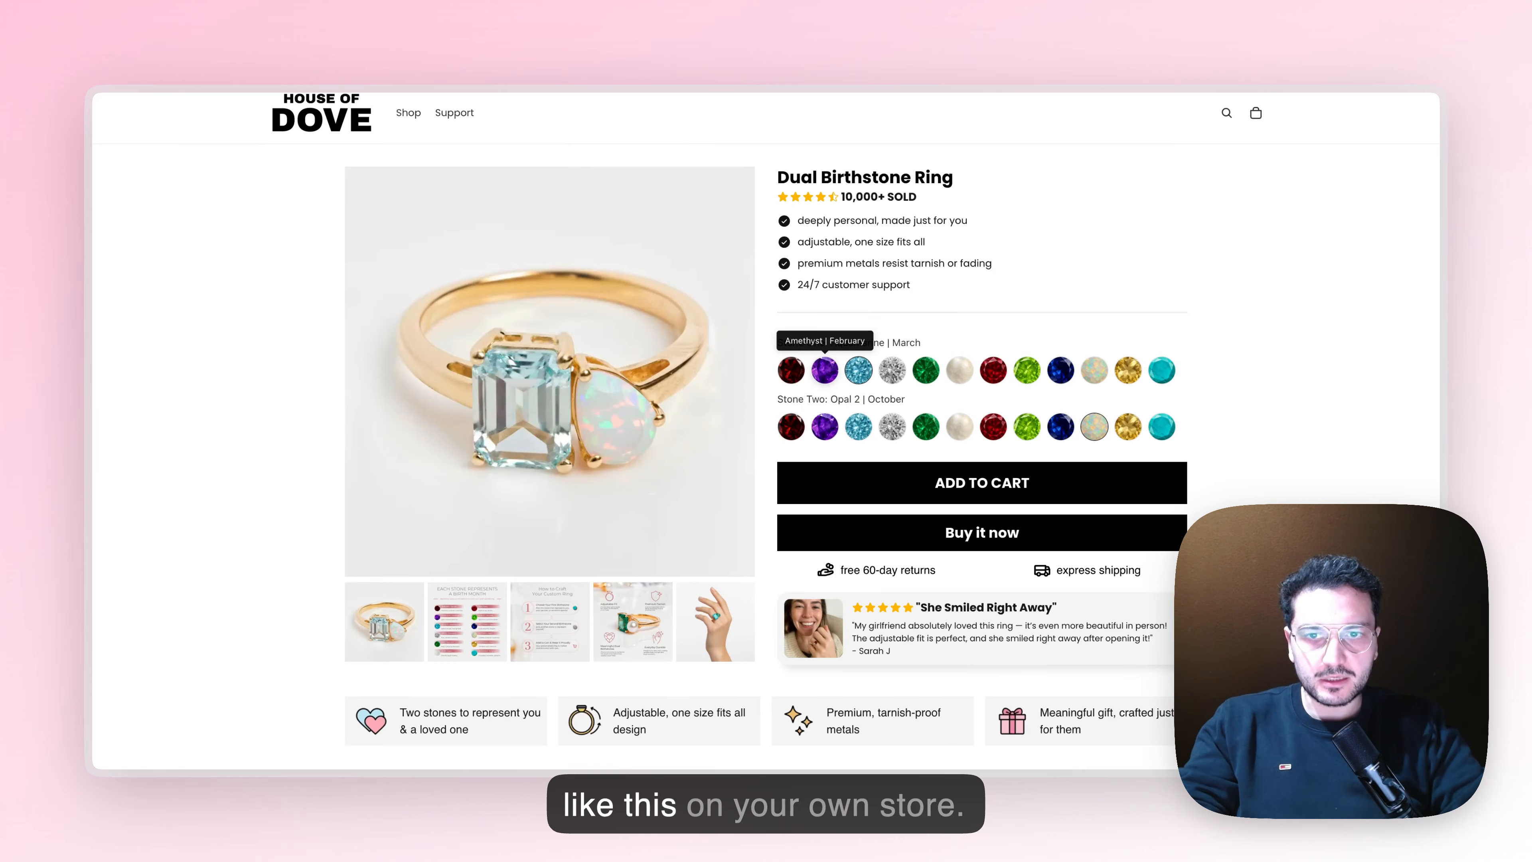
{"action": "left_click", "coordinate": [792, 370]}
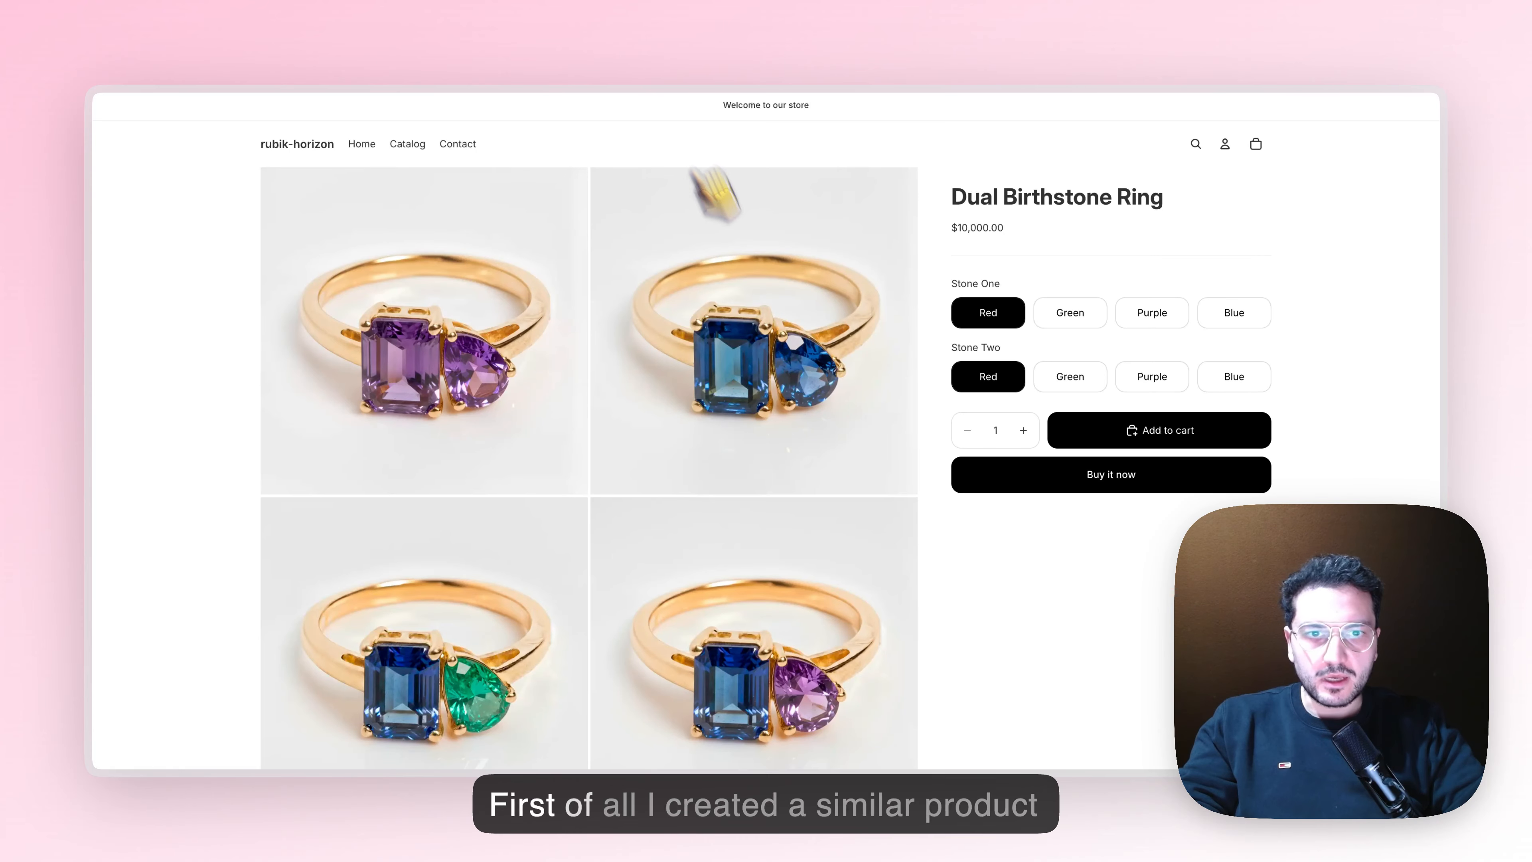
Examine the full image gallery on the rubik-horizon store's Dual Birthstone Ring page
{"action": "scroll", "coordinate": [1146, 332], "scroll_direction": "down", "scroll_amount": 20}
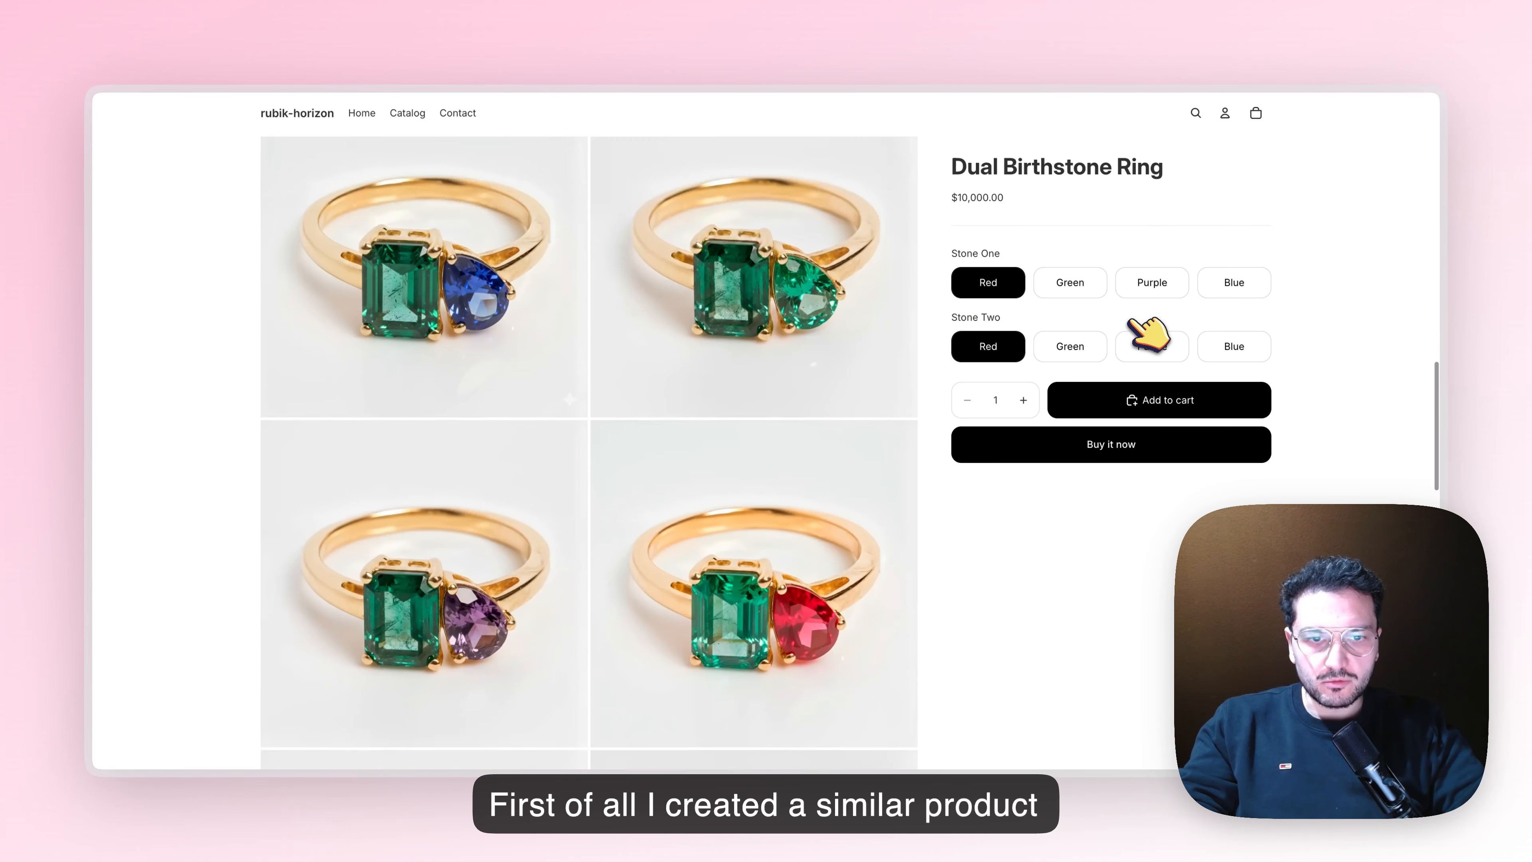
{"action": "scroll", "coordinate": [1149, 333], "scroll_direction": "down", "scroll_amount": 10}
{"action": "scroll", "coordinate": [1149, 333], "scroll_direction": "up", "scroll_amount": 15}
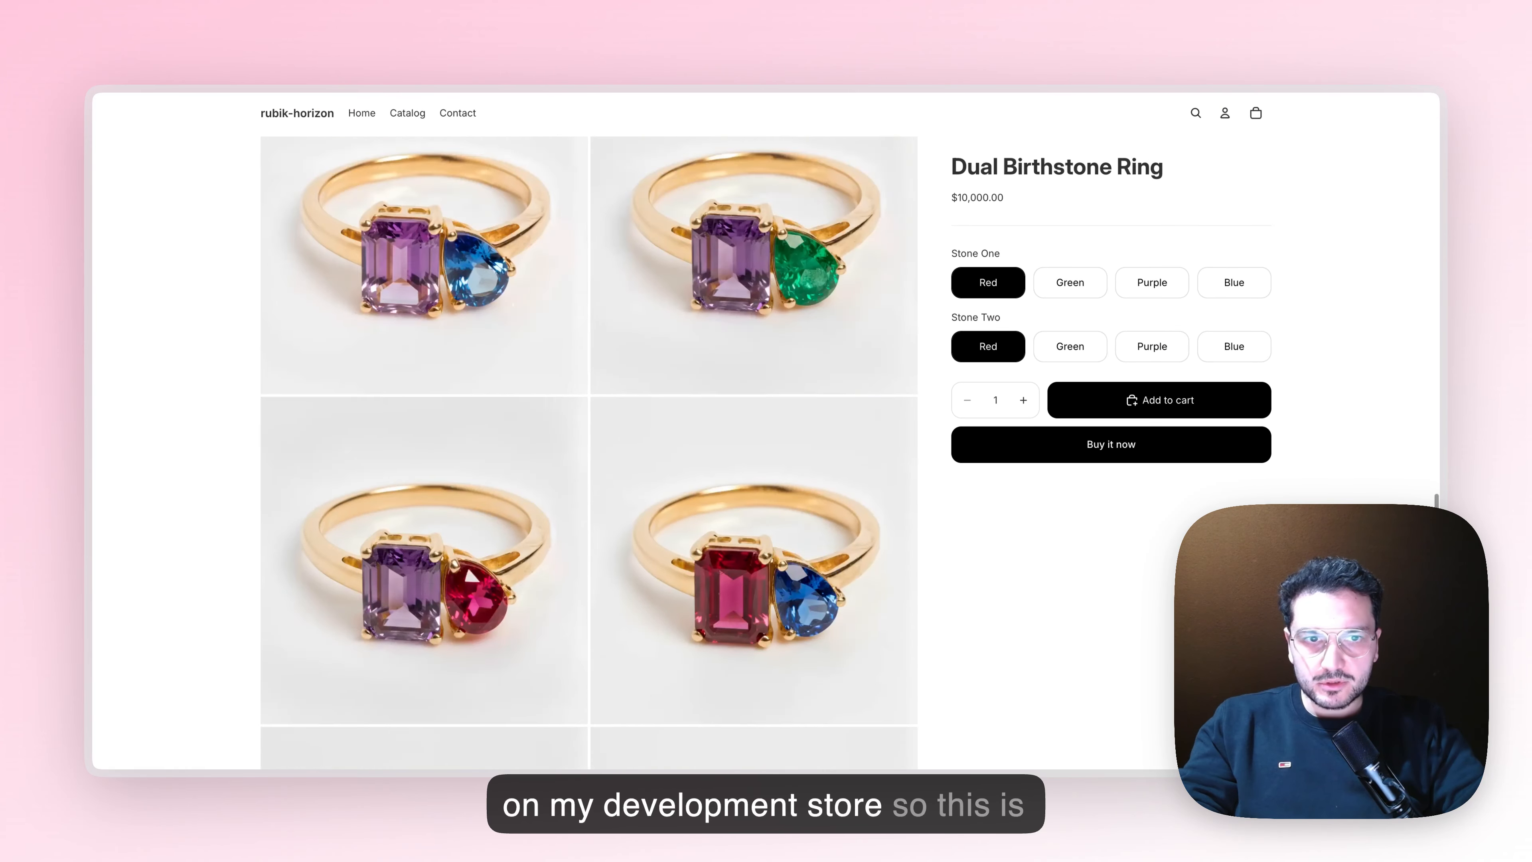
{"action": "scroll", "coordinate": [1149, 332], "scroll_direction": "up", "scroll_amount": 10}
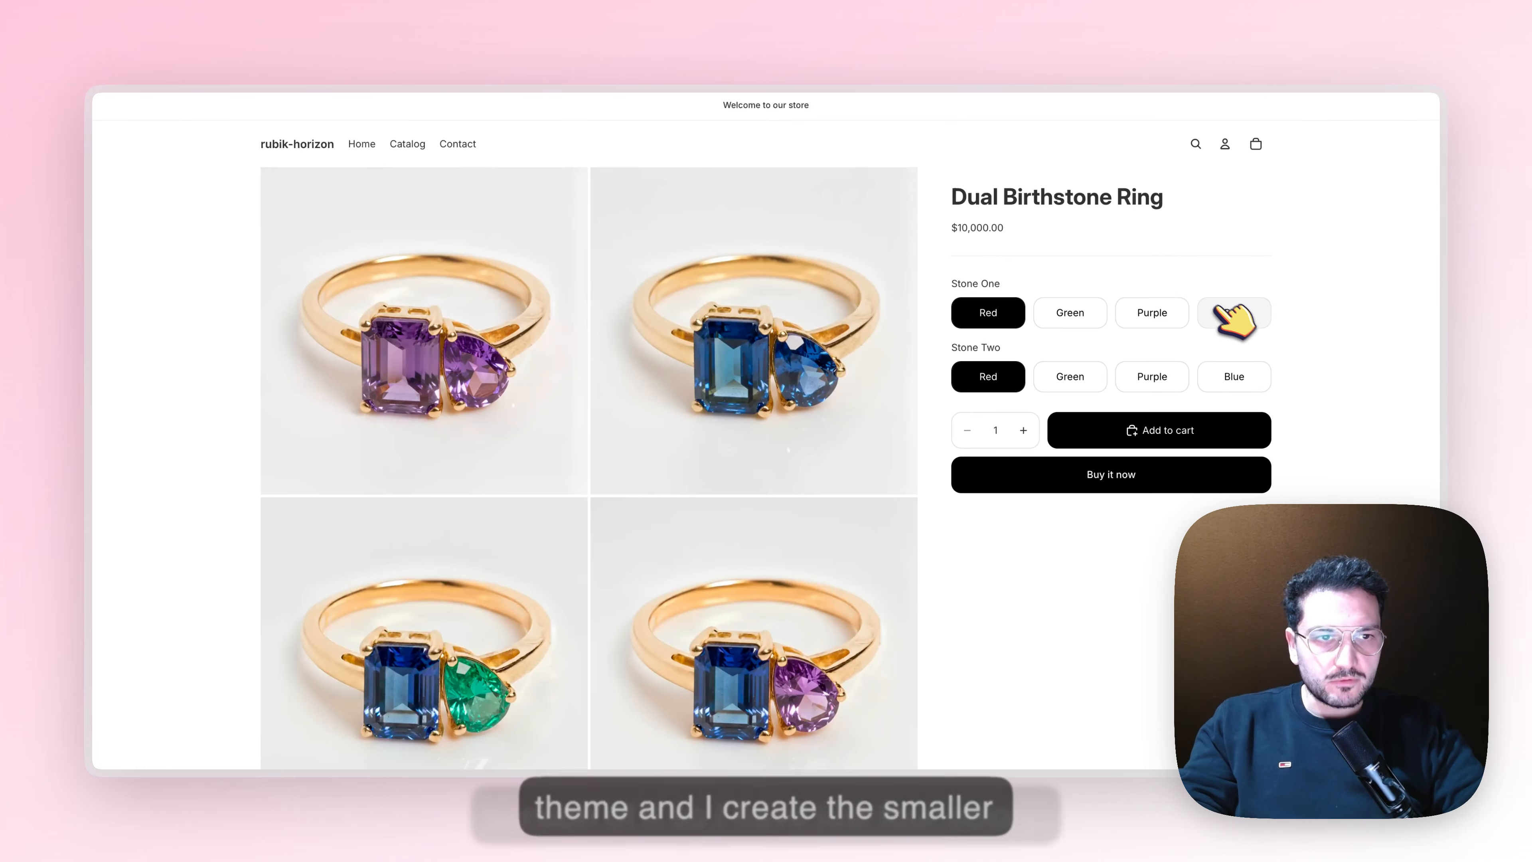
Try the colour options, ending on Blue for Stone One and Purple for Stone Two, and check the product gallery
{"action": "left_click", "coordinate": [1079, 317]}
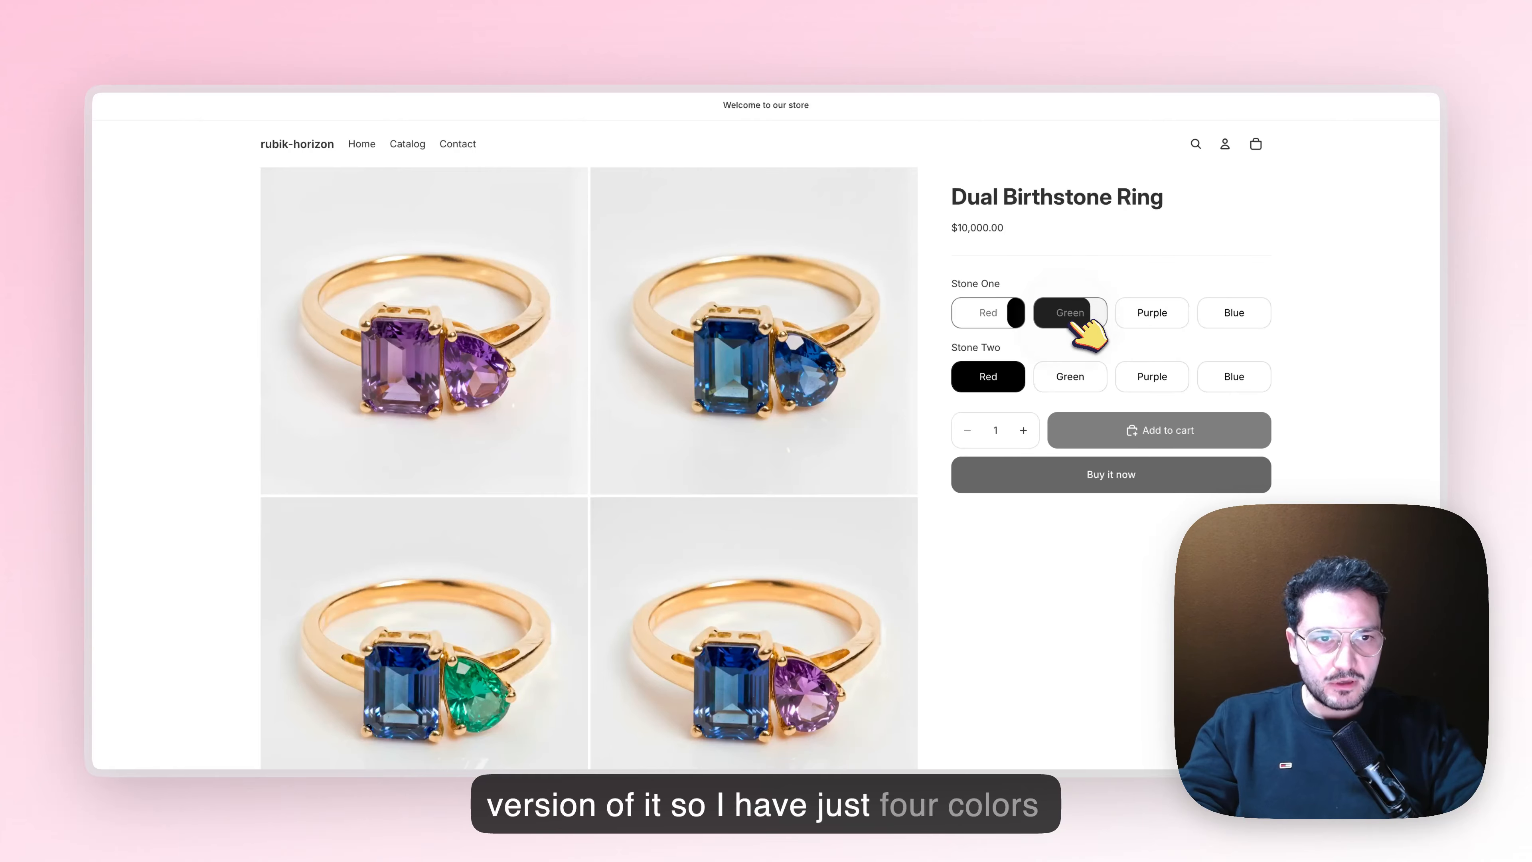
{"action": "left_click", "coordinate": [1153, 317]}
{"action": "left_click", "coordinate": [1237, 316]}
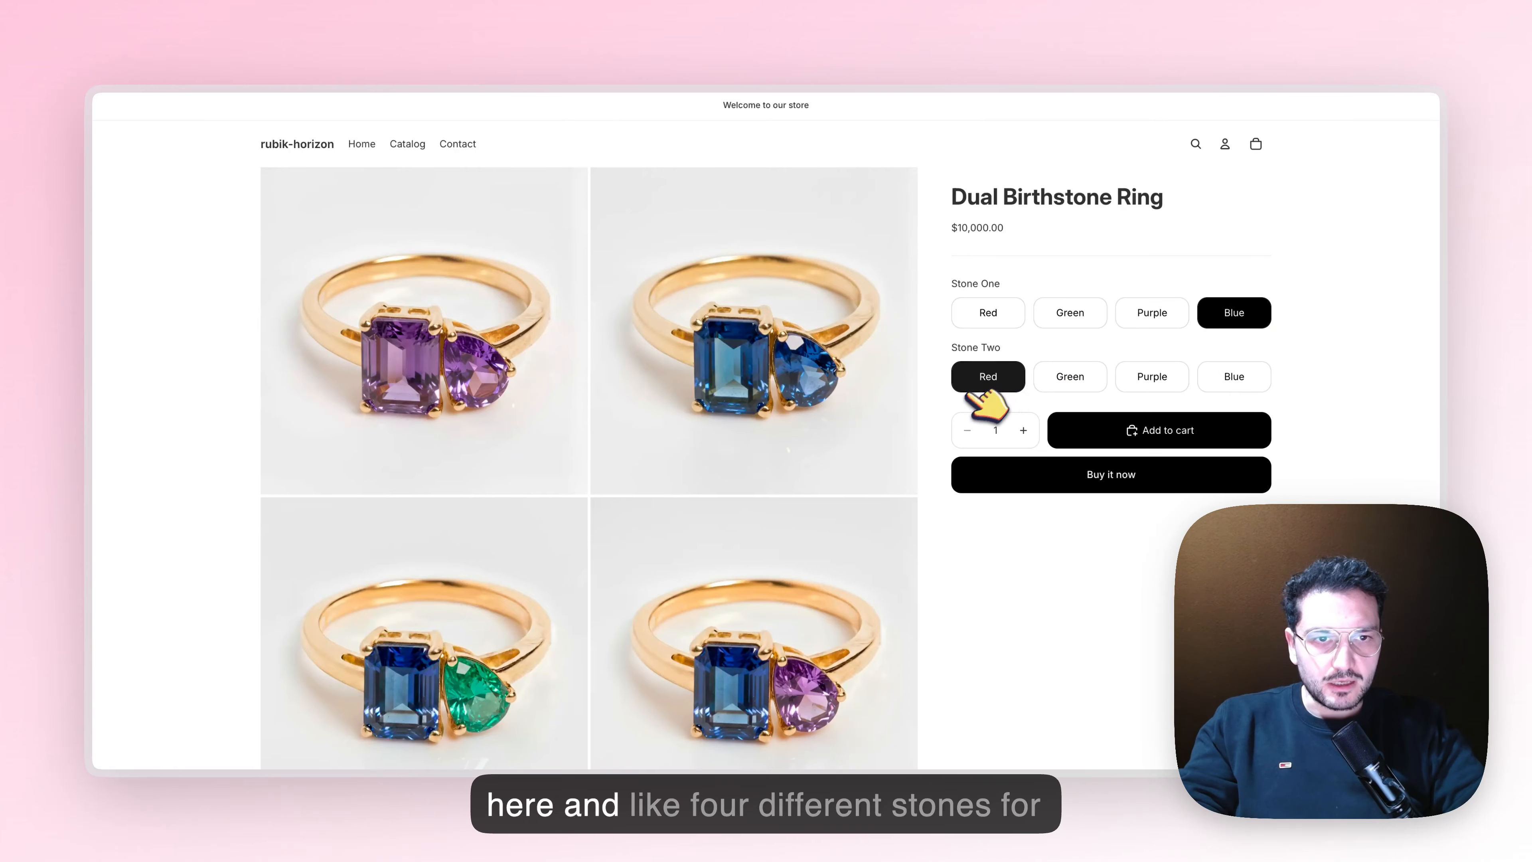
{"action": "left_click", "coordinate": [1080, 378]}
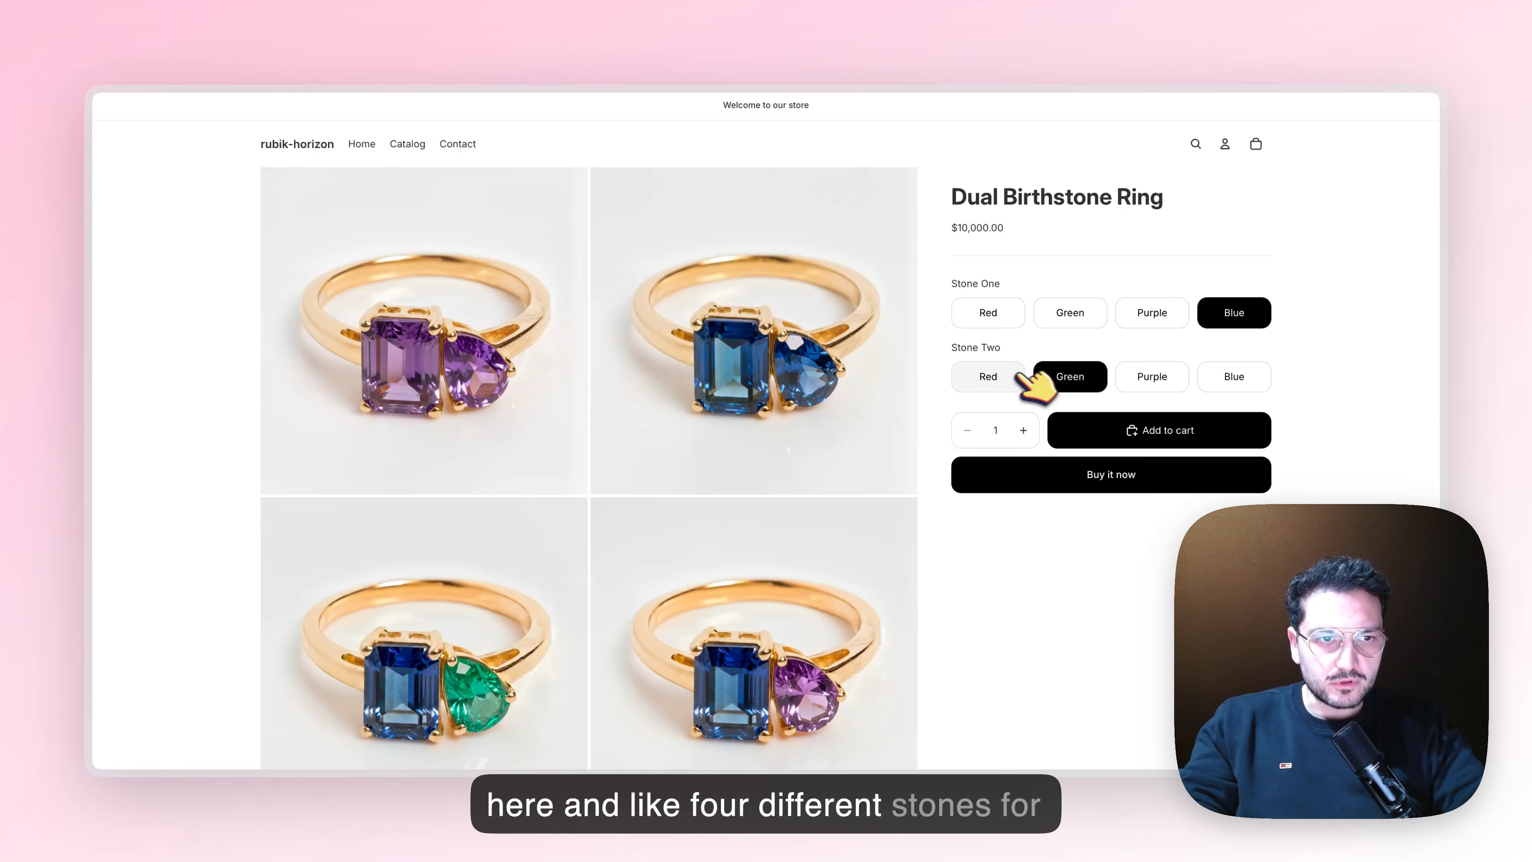
{"action": "left_click", "coordinate": [1249, 380]}
{"action": "left_click", "coordinate": [1149, 376]}
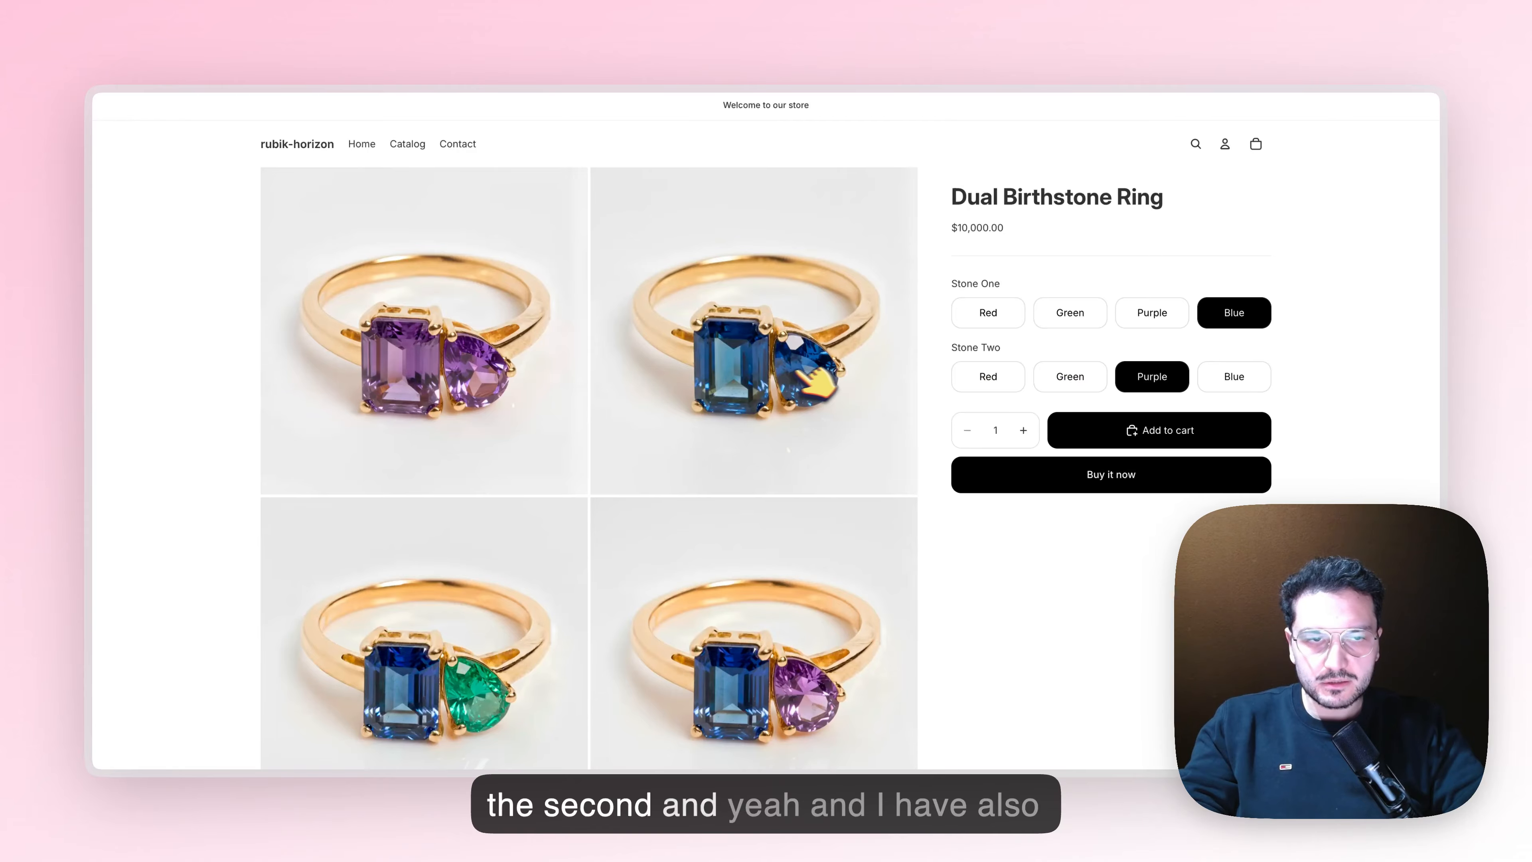
{"action": "scroll", "coordinate": [826, 422], "scroll_direction": "down", "scroll_amount": 10}
{"action": "scroll", "coordinate": [821, 446], "scroll_direction": "up", "scroll_amount": 5}
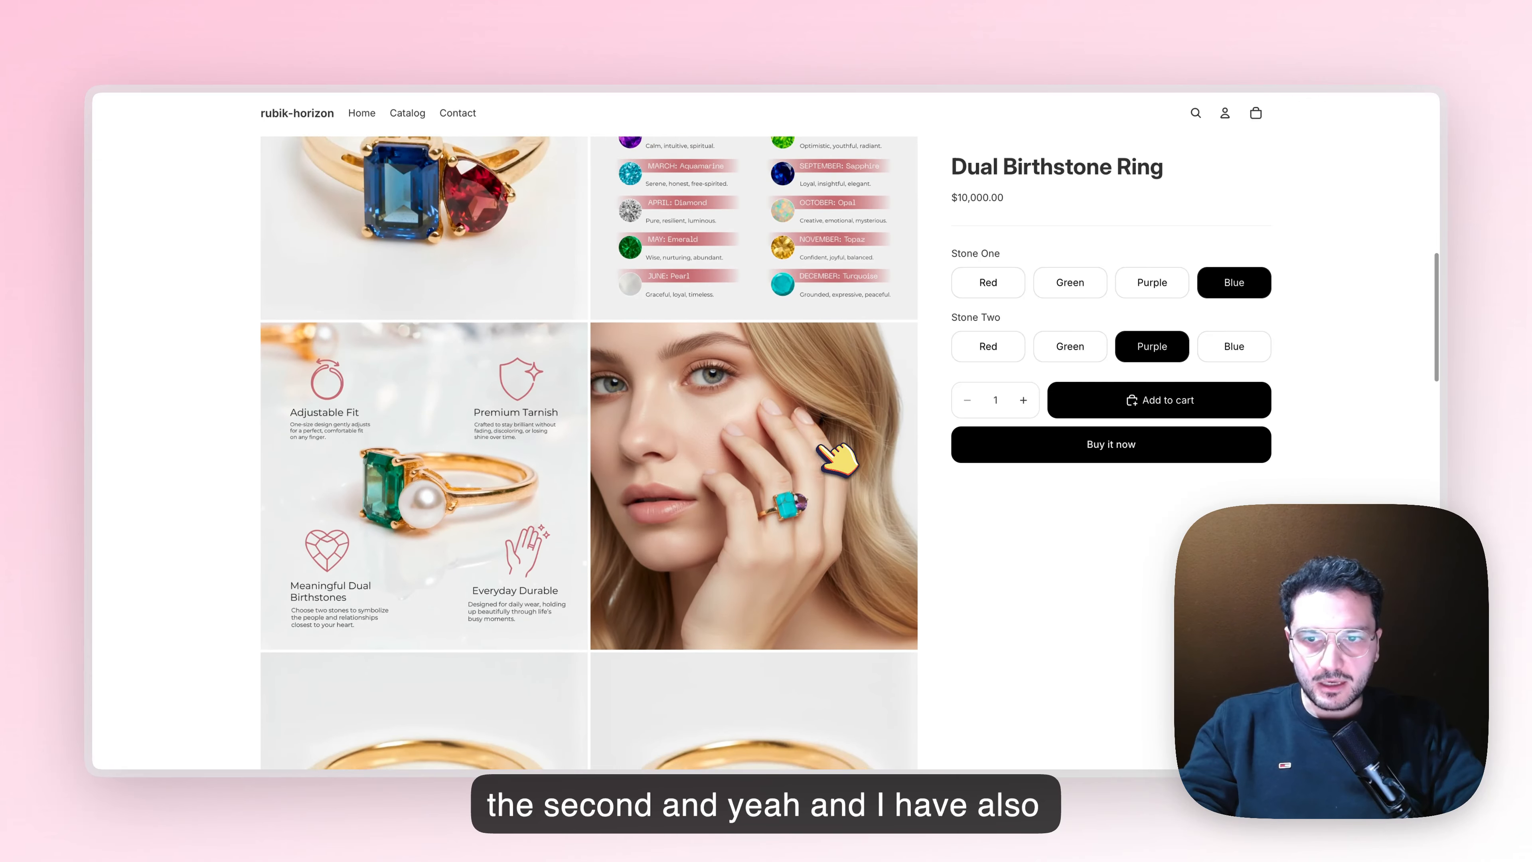
{"action": "scroll", "coordinate": [821, 450], "scroll_direction": "up", "scroll_amount": 3}
{"action": "scroll", "coordinate": [570, 601], "scroll_direction": "up", "scroll_amount": 5}
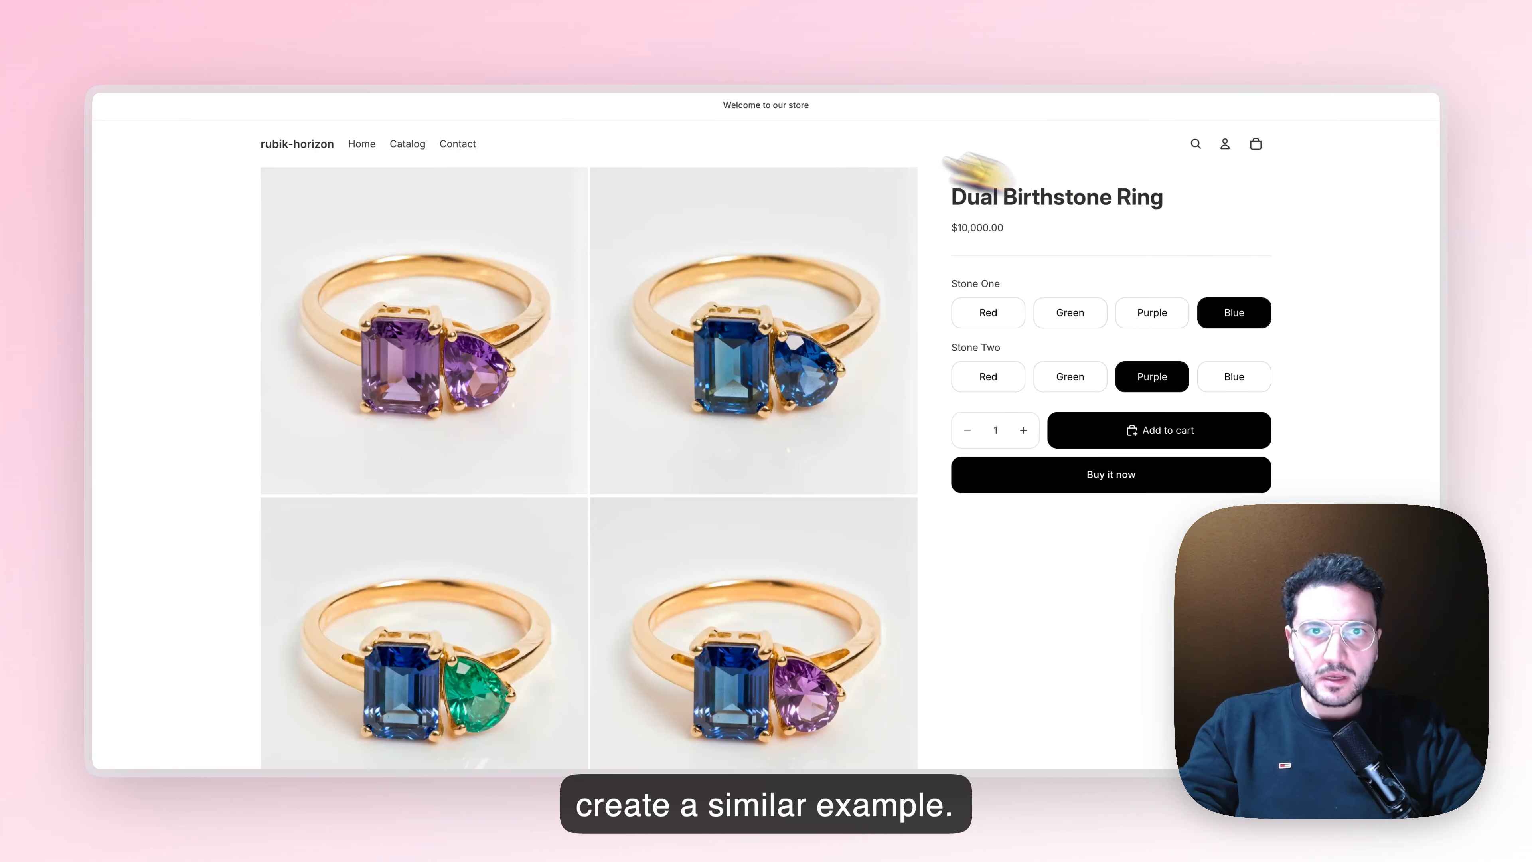
Switch to Rubik Variant Images in the Shopify admin and select Dual Birthstone Ring for assigning variant images
{"action": "left_click", "coordinate": [946, 46]}
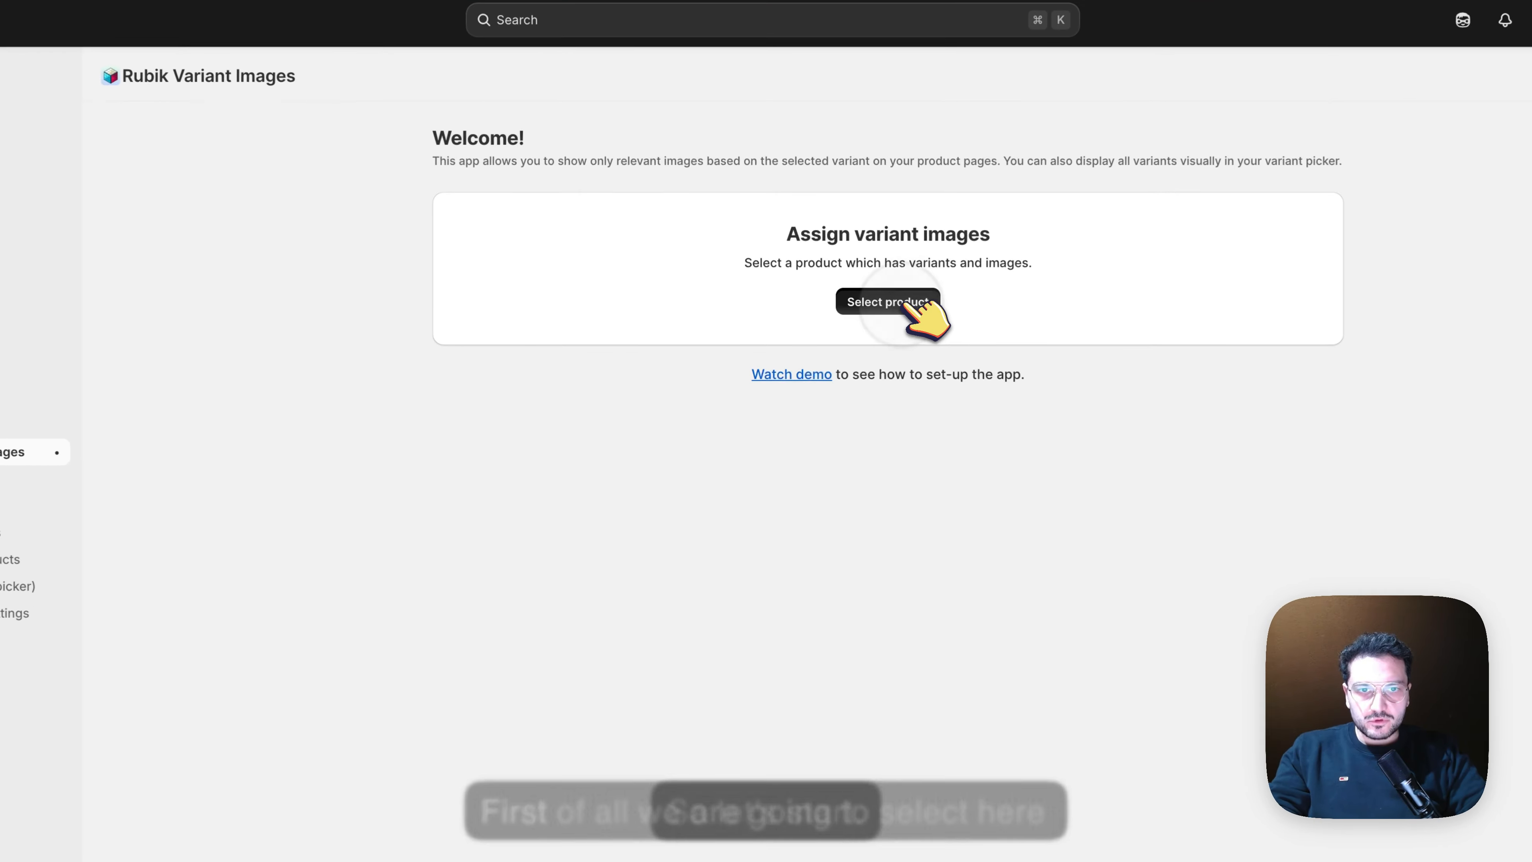
{"action": "left_click", "coordinate": [850, 316]}
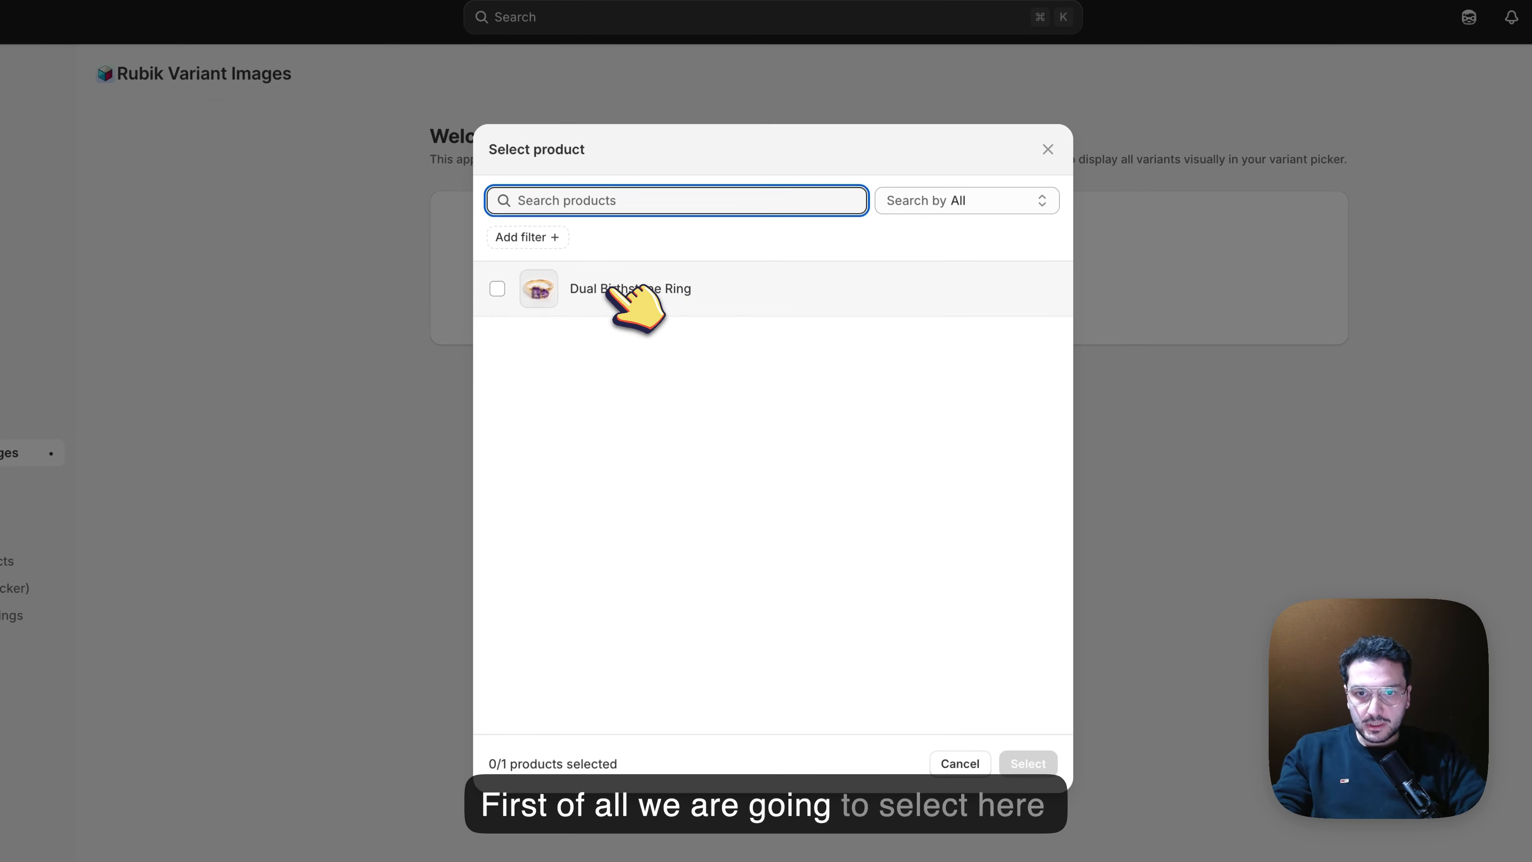
{"action": "left_click", "coordinate": [1029, 764]}
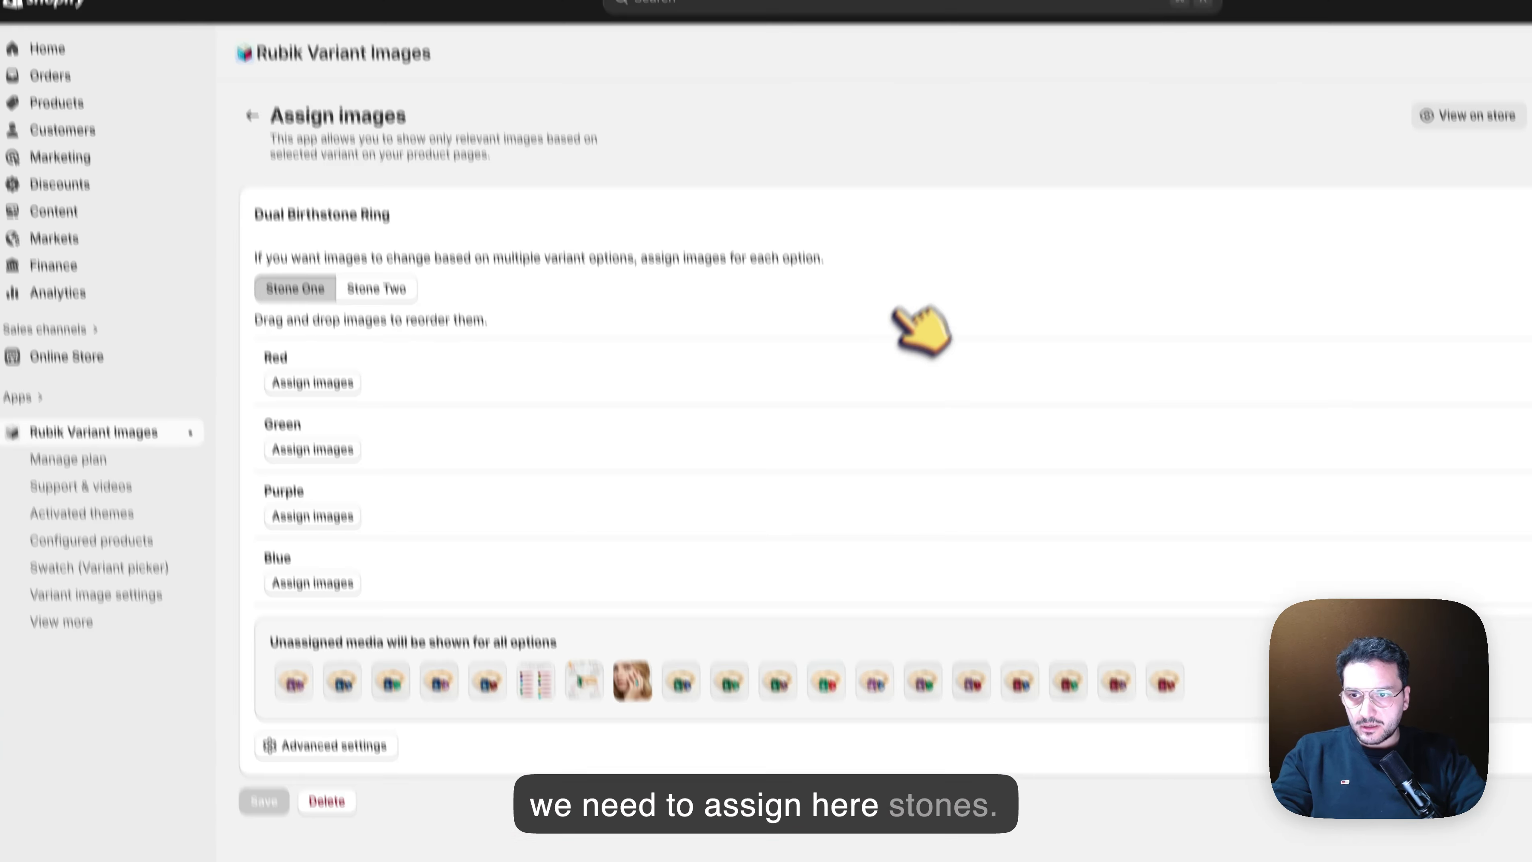
Assign the four ring images with a red main stone to the Stone One option Red
{"action": "left_click", "coordinate": [329, 380]}
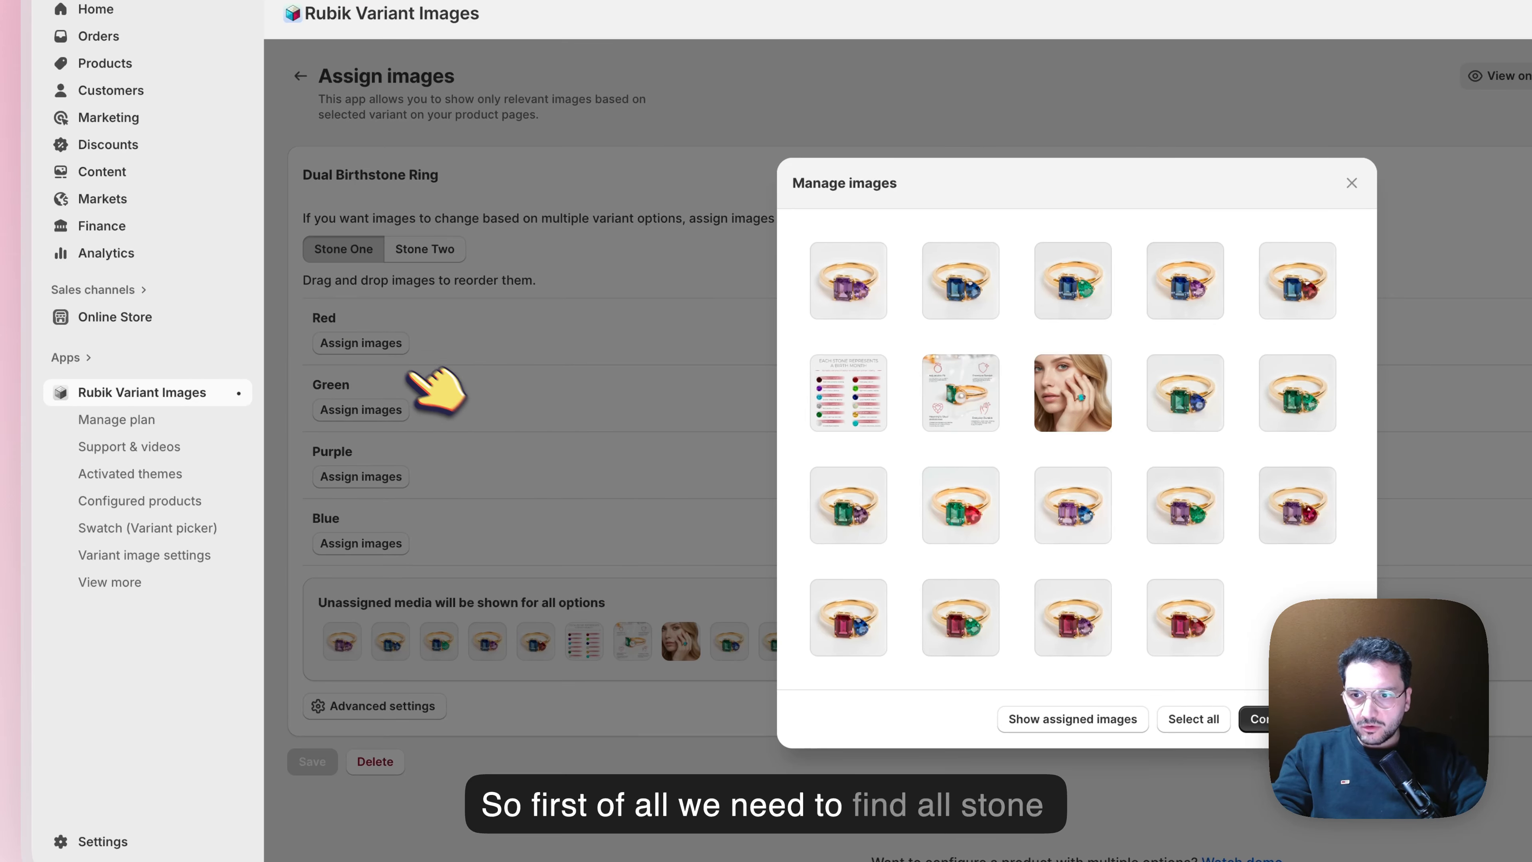
{"action": "left_click", "coordinate": [856, 622]}
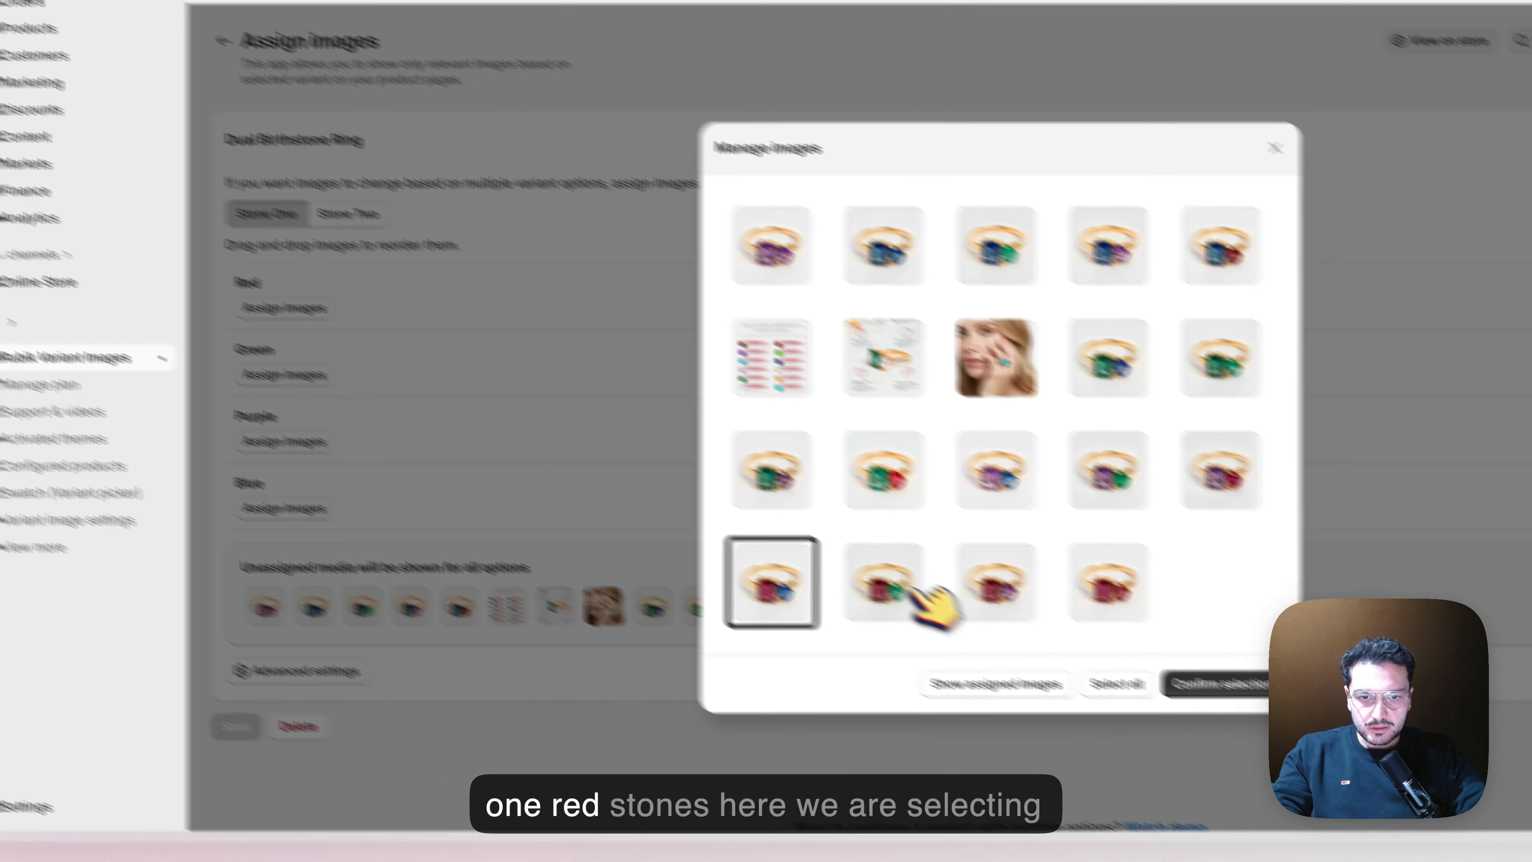
{"action": "left_click", "coordinate": [968, 628]}
{"action": "left_click", "coordinate": [1077, 624]}
{"action": "left_click", "coordinate": [984, 522]}
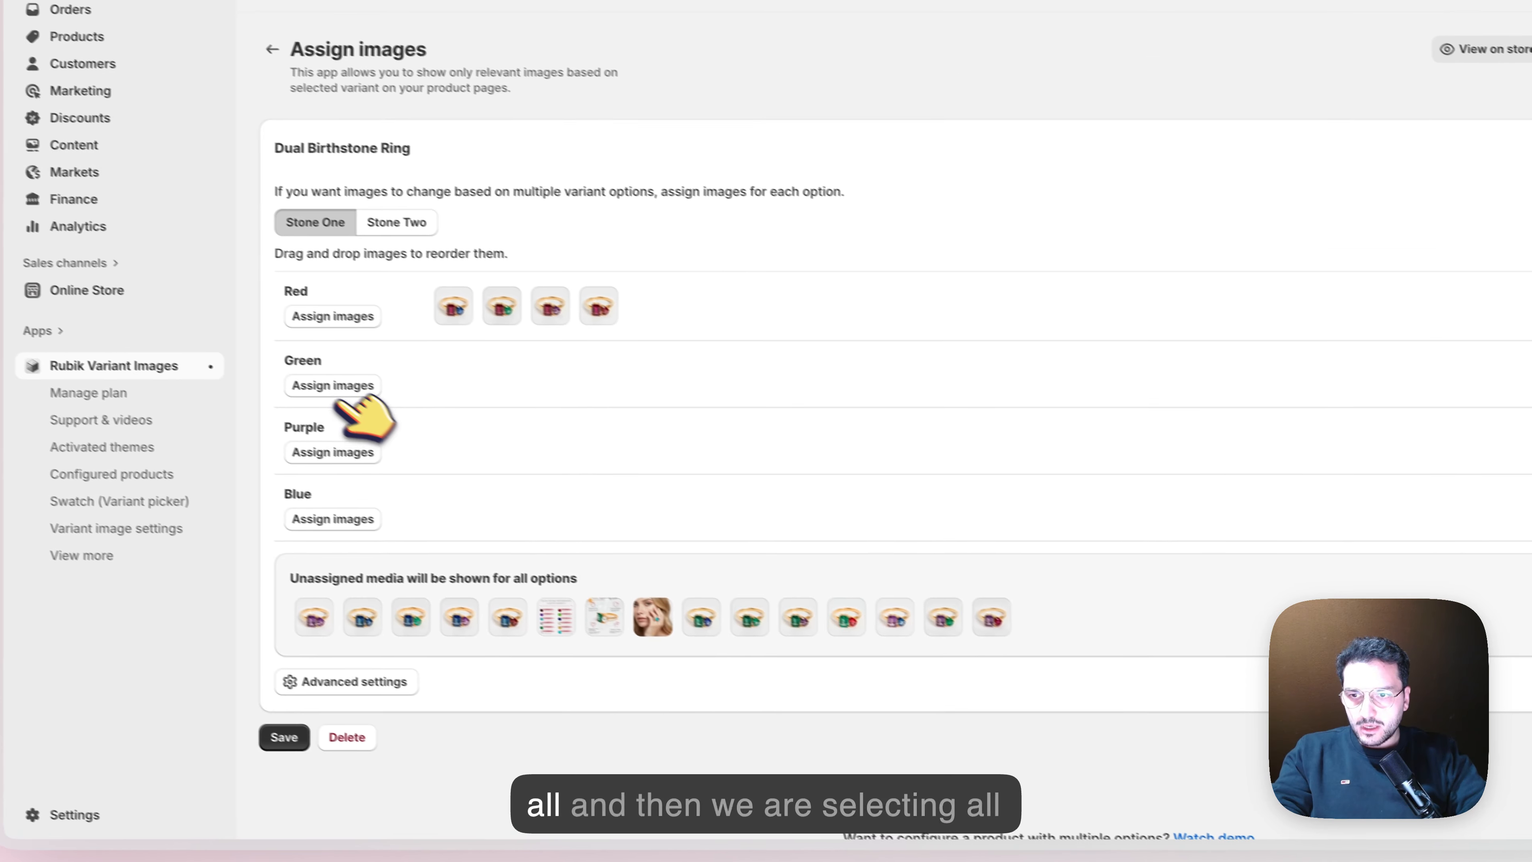
Assign the four ring images with a green main stone to the Stone One option Green
{"action": "left_click", "coordinate": [145, 310]}
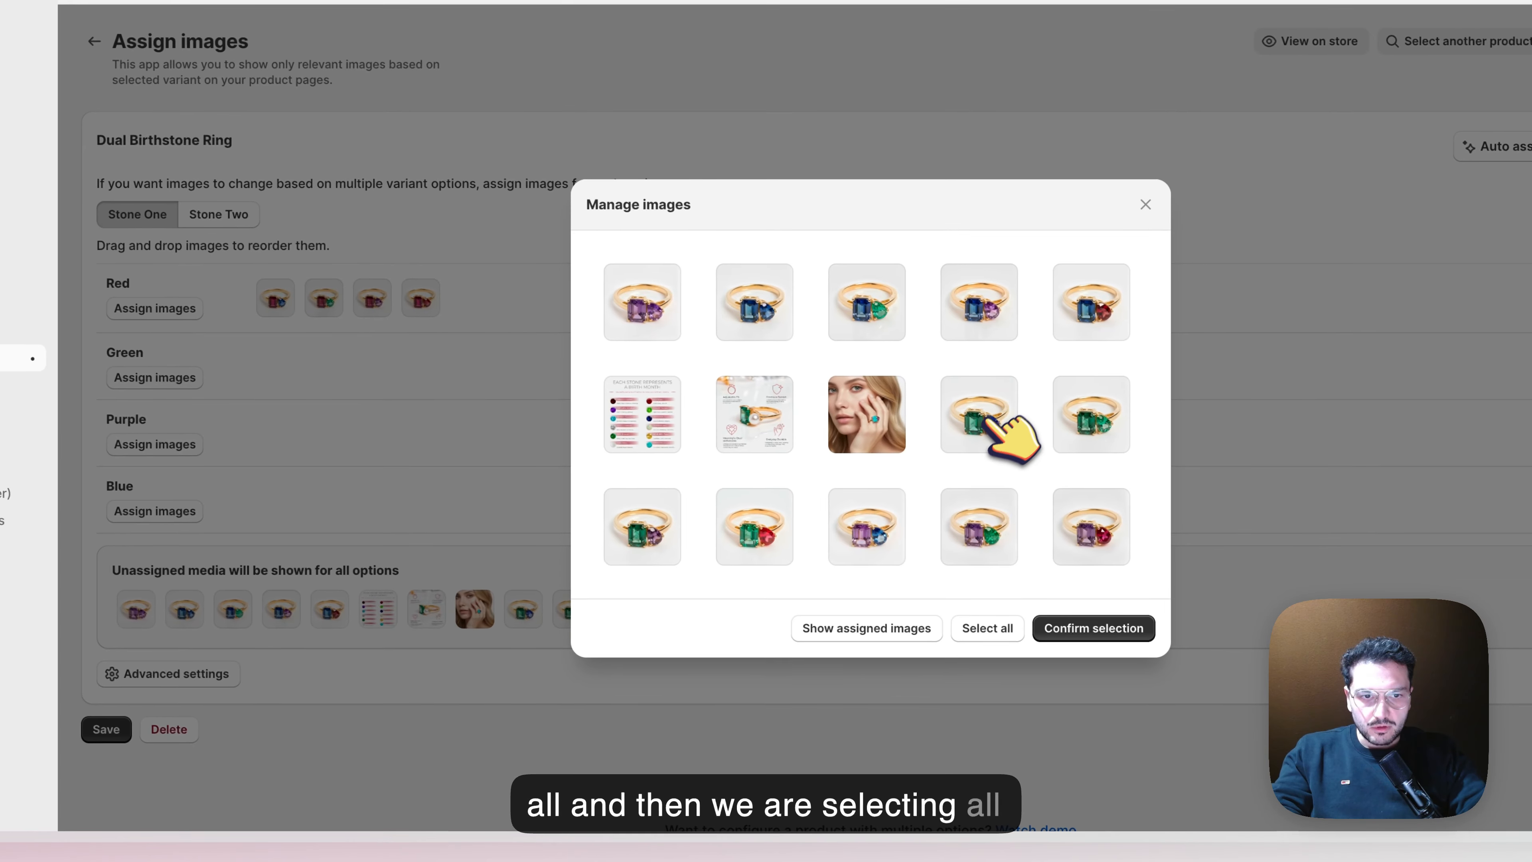
{"action": "left_click", "coordinate": [1198, 447]}
{"action": "left_click", "coordinate": [1316, 444]}
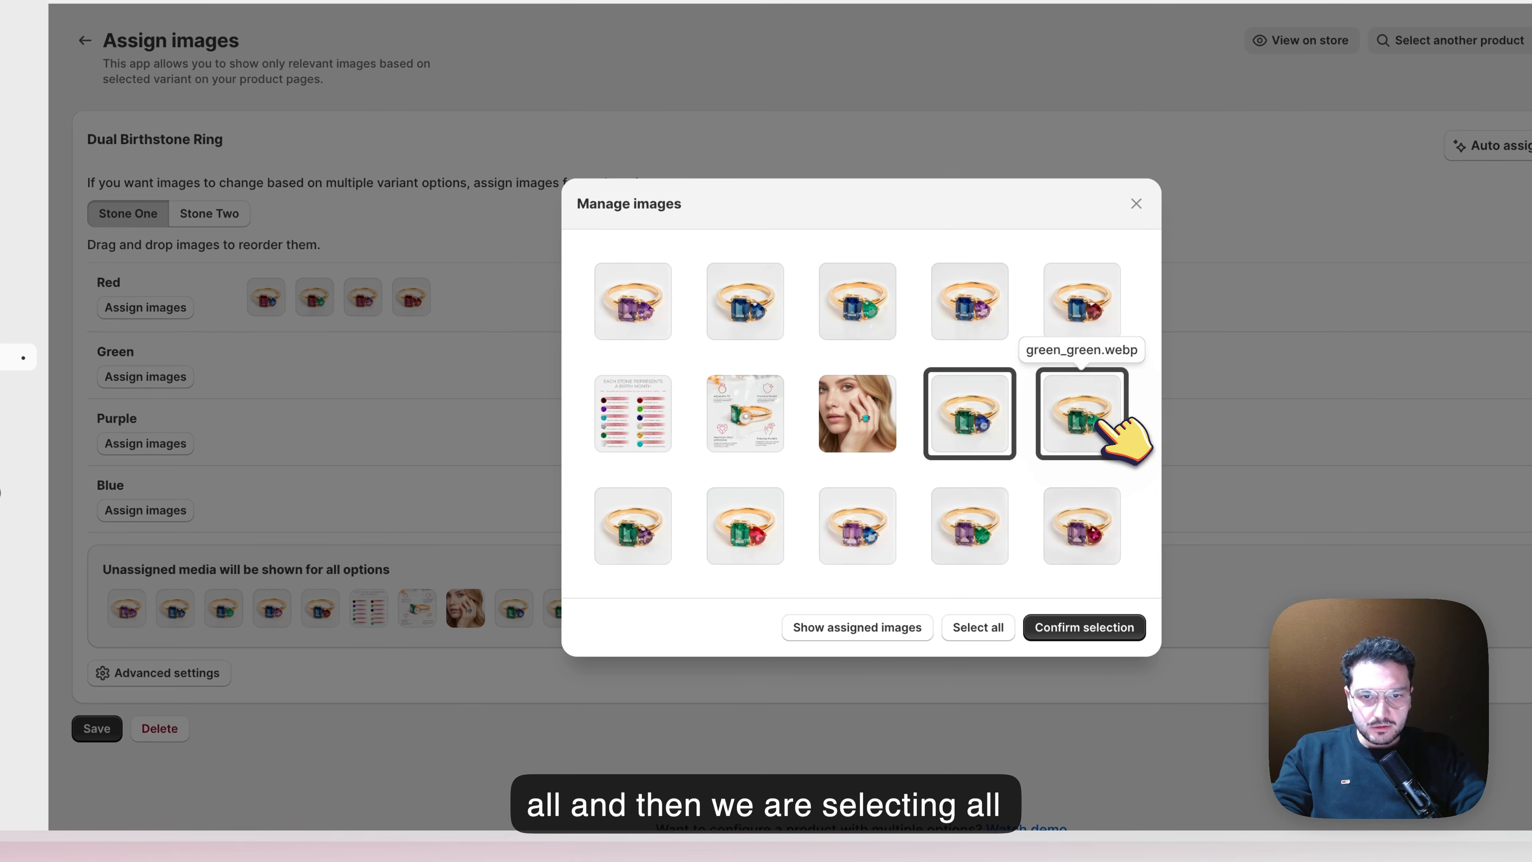
{"action": "left_click", "coordinate": [754, 531]}
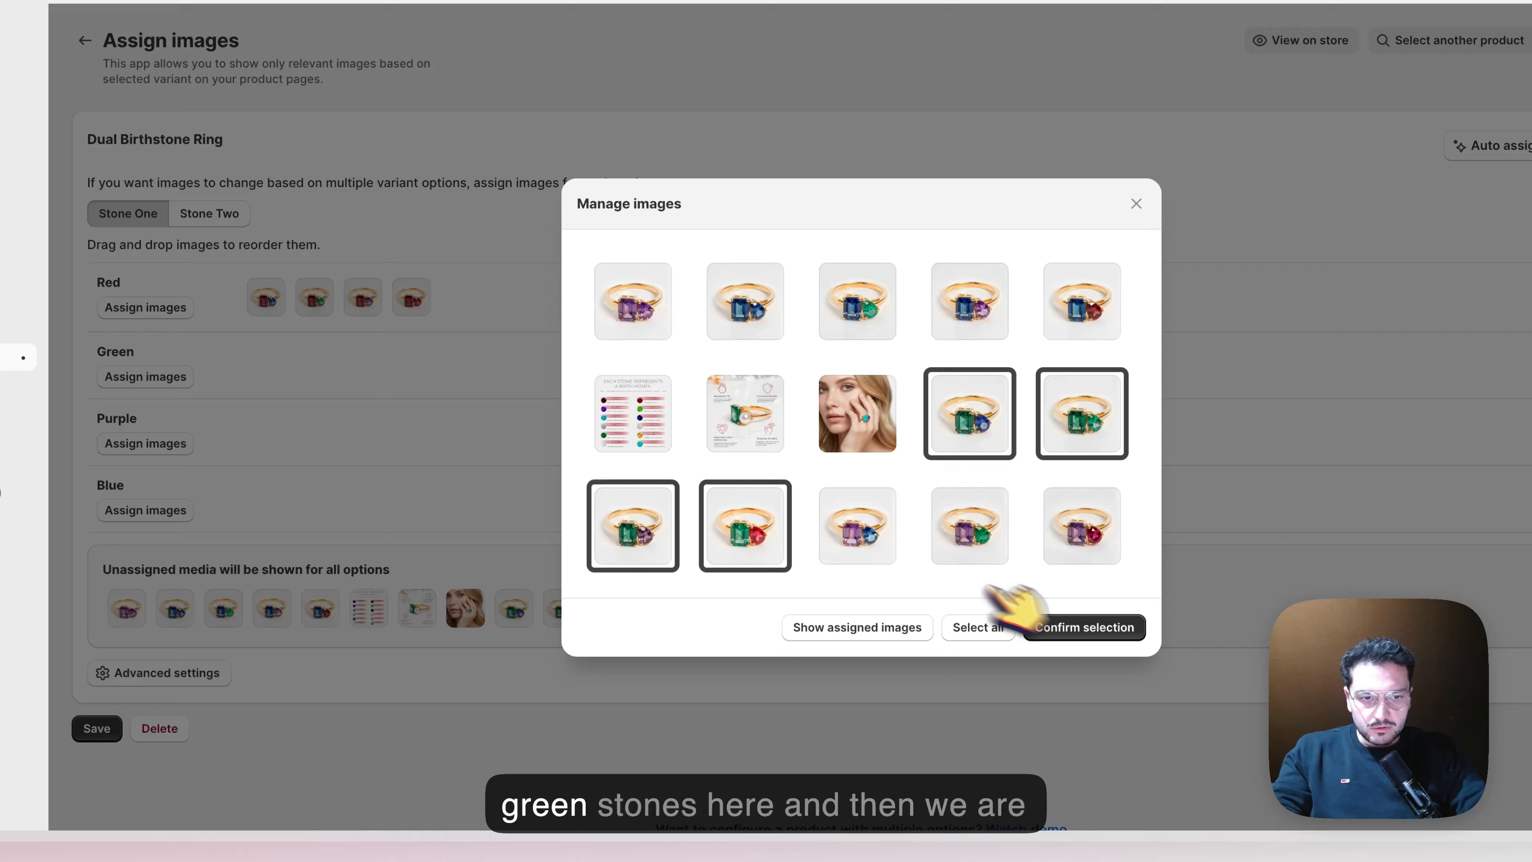
{"action": "left_click", "coordinate": [1093, 629]}
Assign the four ring images with a purple main stone to the Stone One option Purple
{"action": "left_click", "coordinate": [151, 444]}
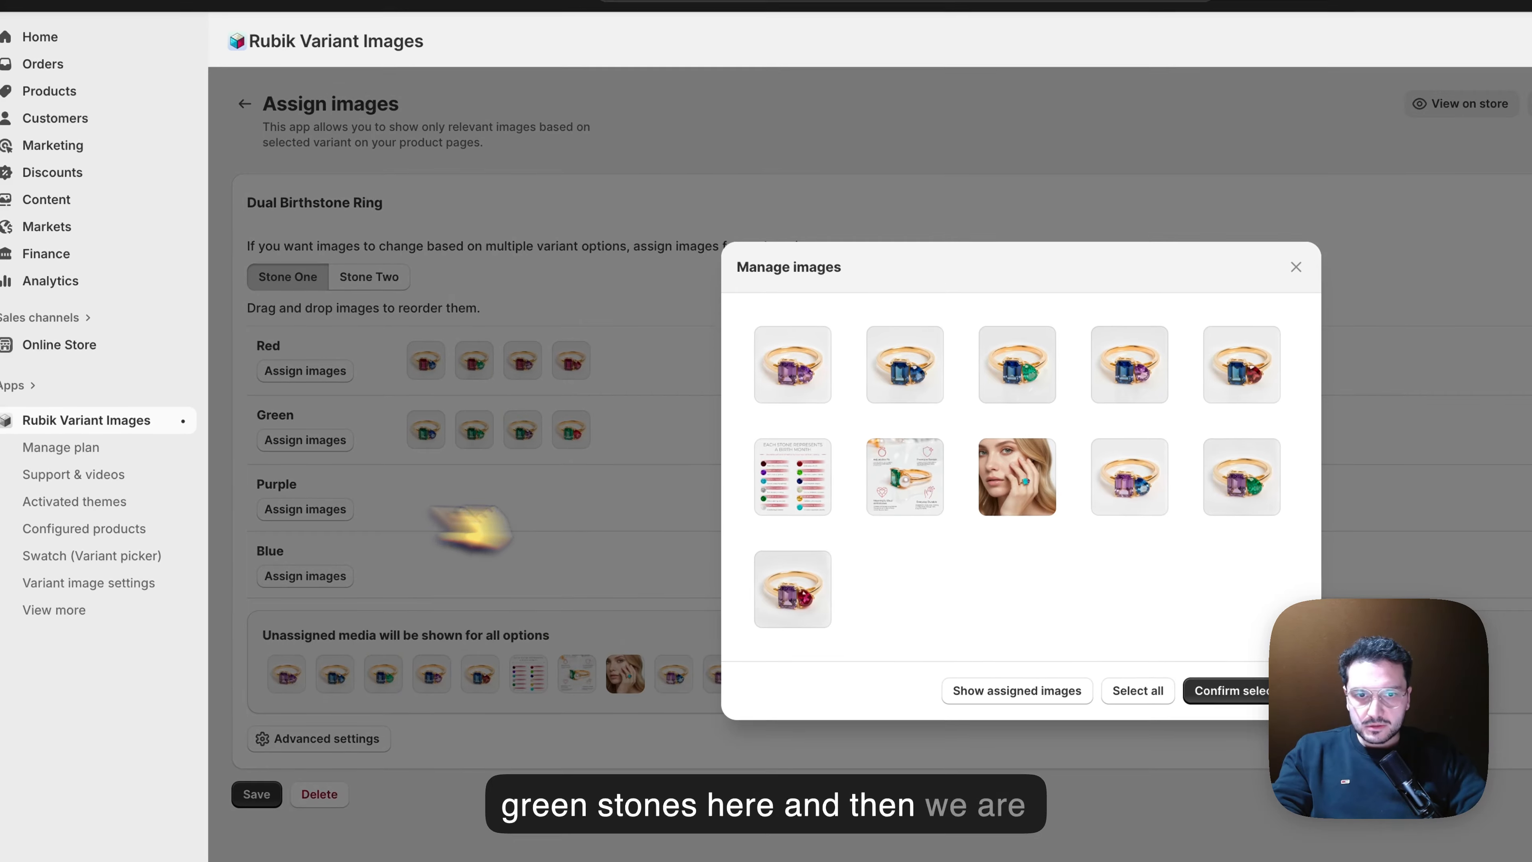
{"action": "left_click", "coordinate": [796, 369]}
{"action": "left_click", "coordinate": [1131, 477]}
{"action": "left_click", "coordinate": [1242, 477]}
{"action": "left_click", "coordinate": [797, 589]}
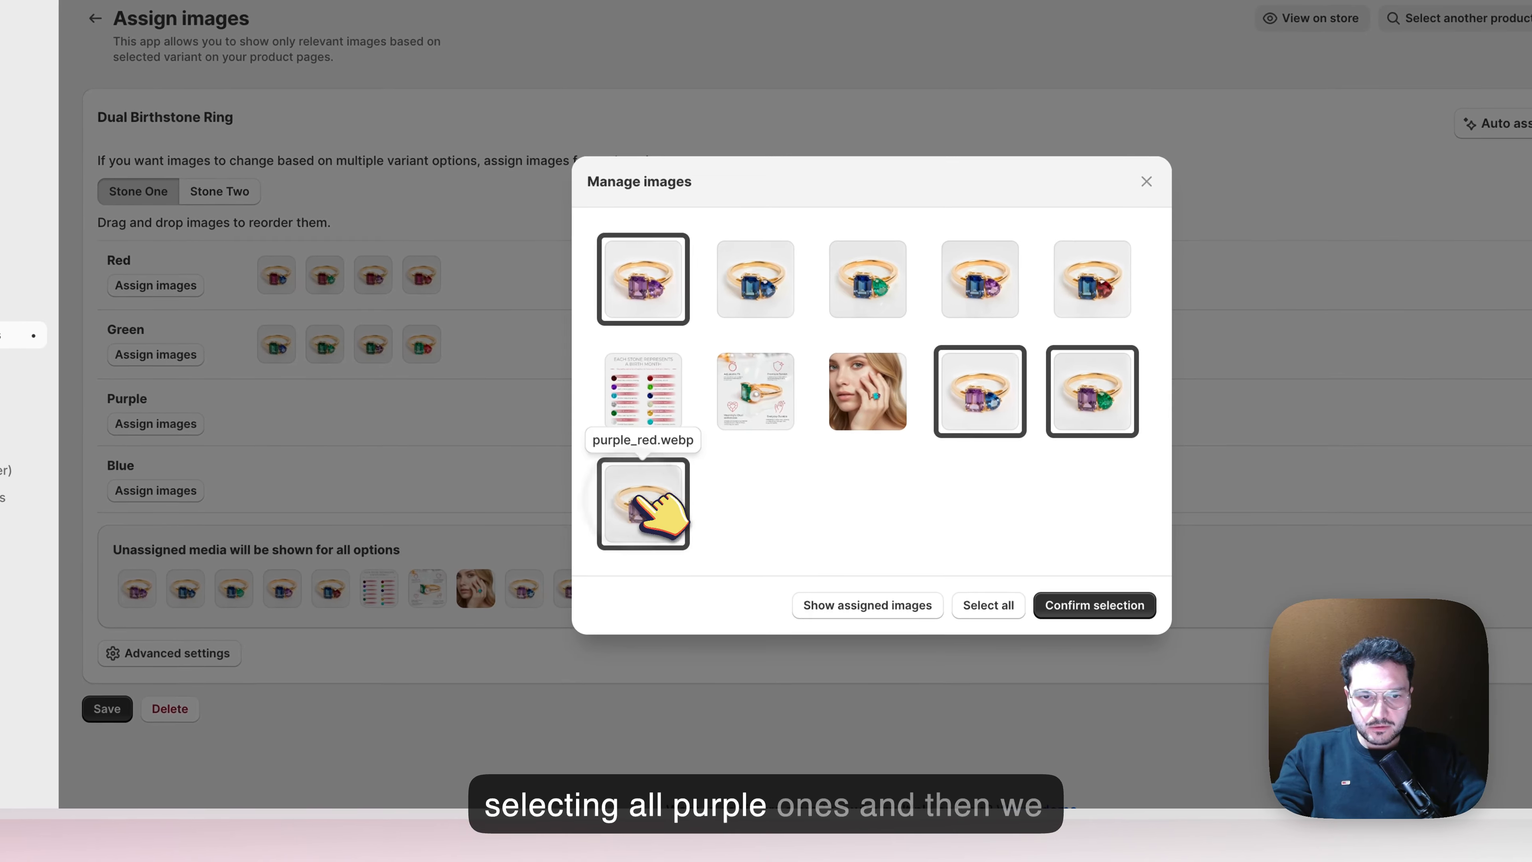
{"action": "left_click", "coordinate": [1093, 604]}
Assign the four ring images with a blue main stone to Stone One's Blue, leaving out the common images
{"action": "left_click", "coordinate": [155, 490]}
{"action": "left_click", "coordinate": [642, 278]}
{"action": "left_click", "coordinate": [754, 278]}
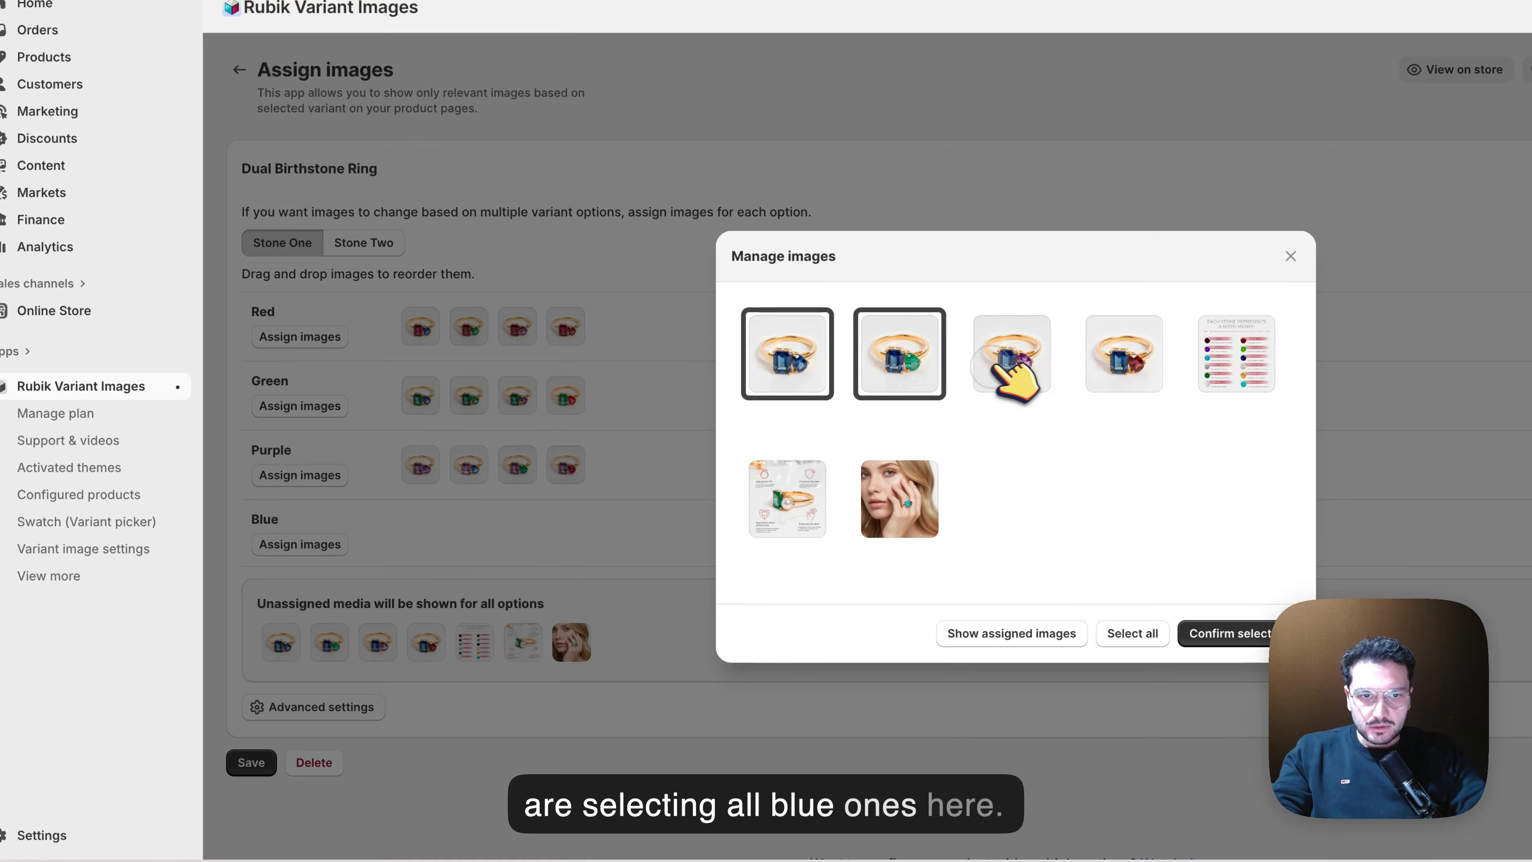
{"action": "left_click", "coordinate": [1012, 356]}
{"action": "left_click", "coordinate": [1128, 356]}
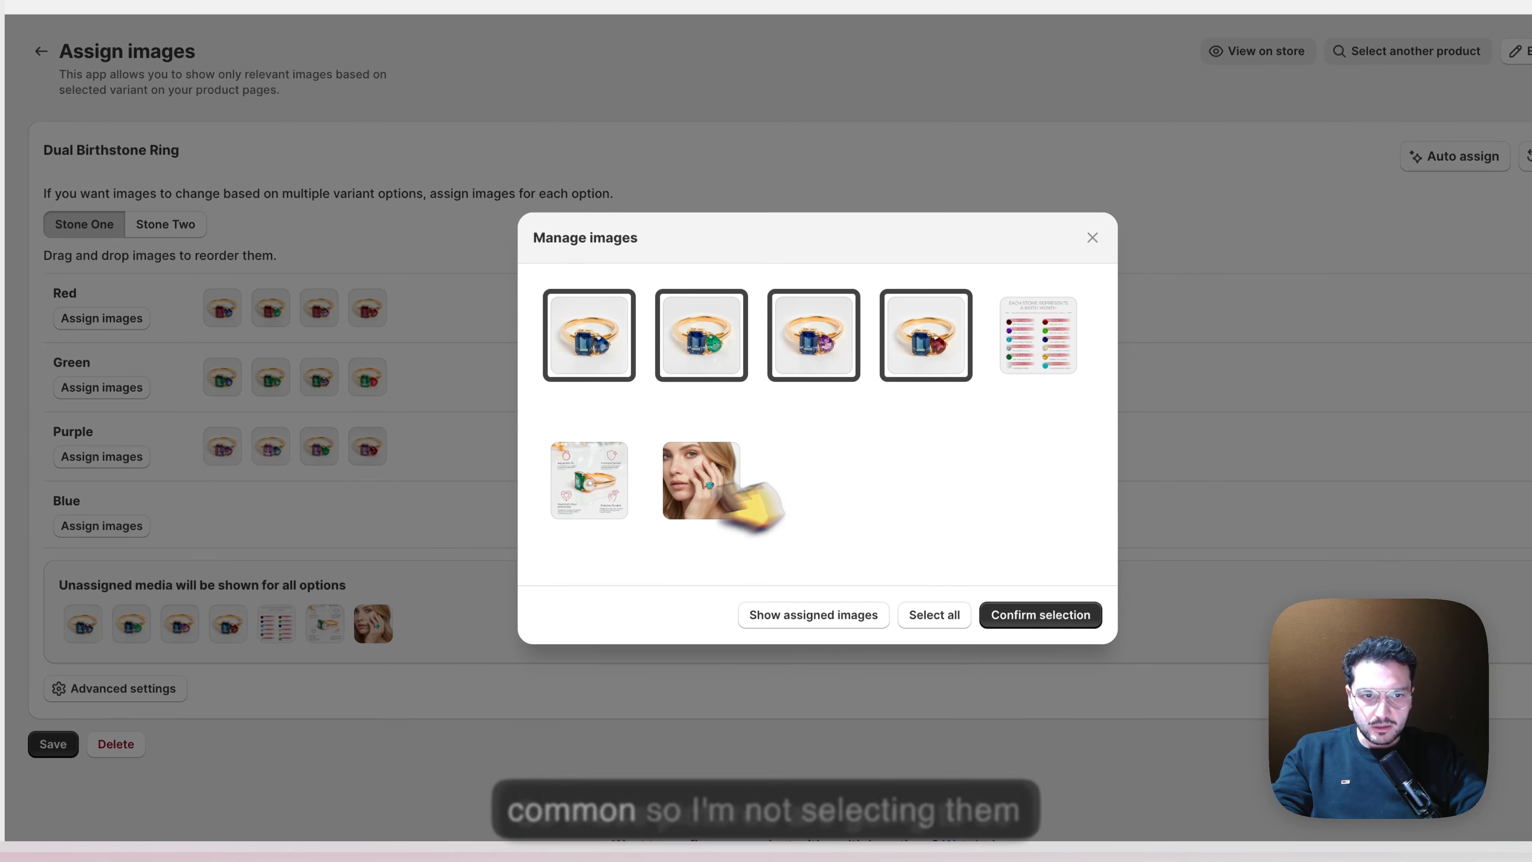
{"action": "left_click", "coordinate": [1025, 610]}
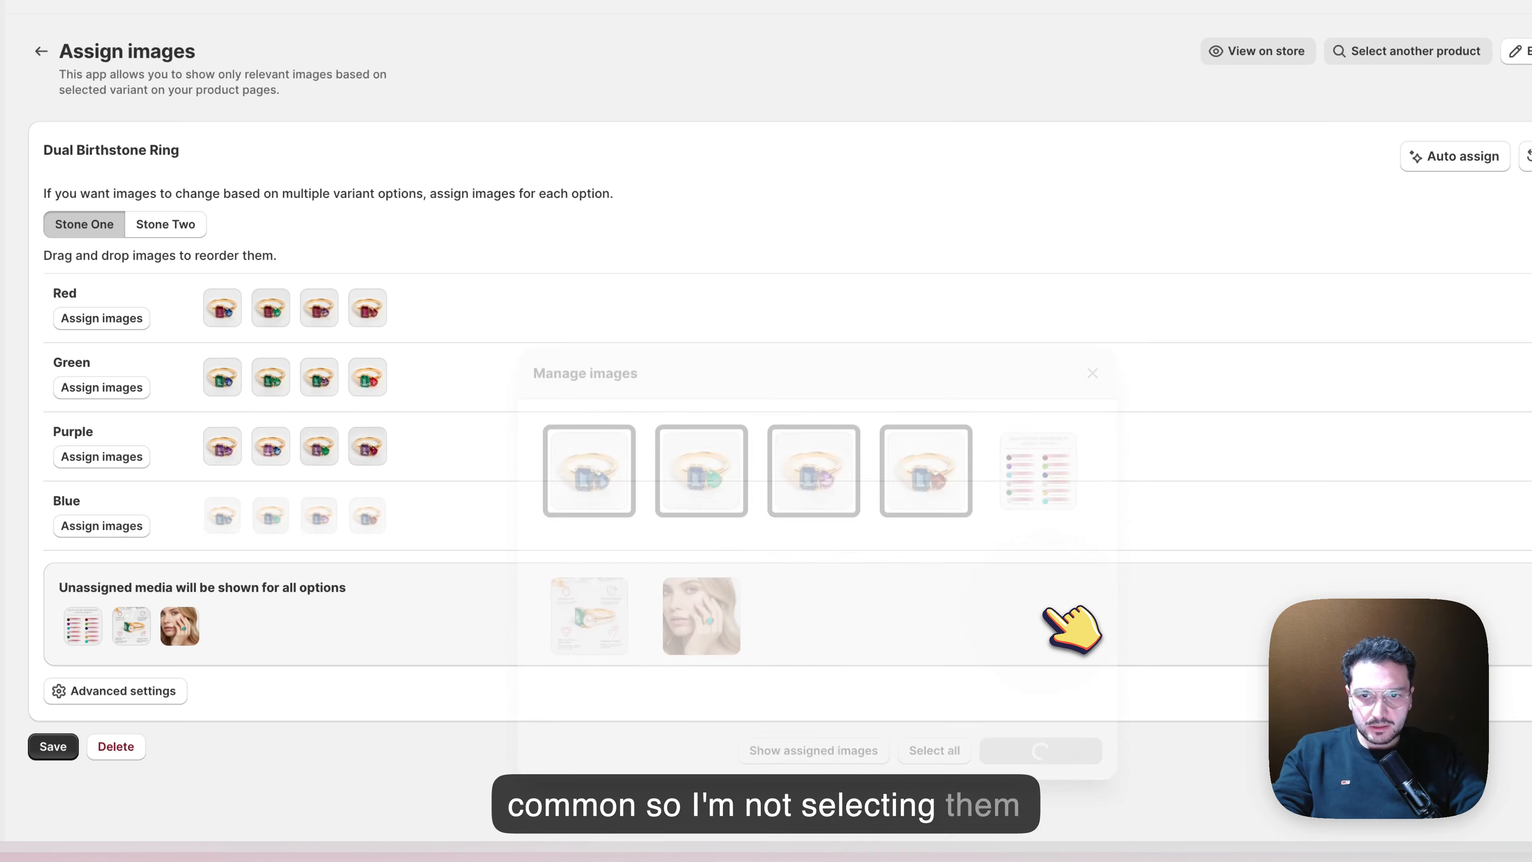
Assign the four ring images with a small red second stone to the Stone Two option Red
{"action": "left_click", "coordinate": [166, 224]}
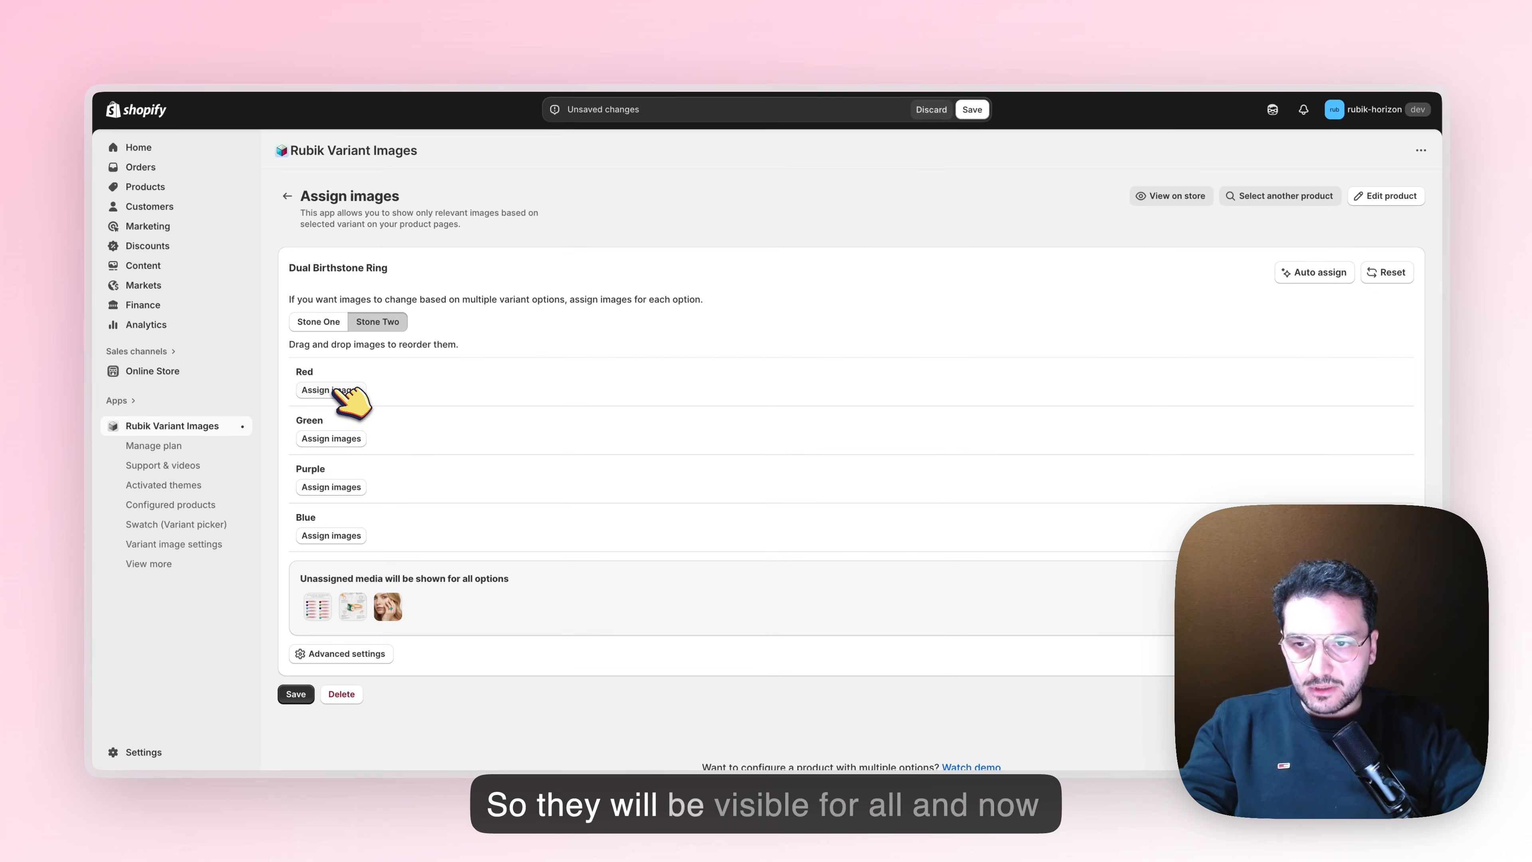
{"action": "left_click", "coordinate": [387, 373]}
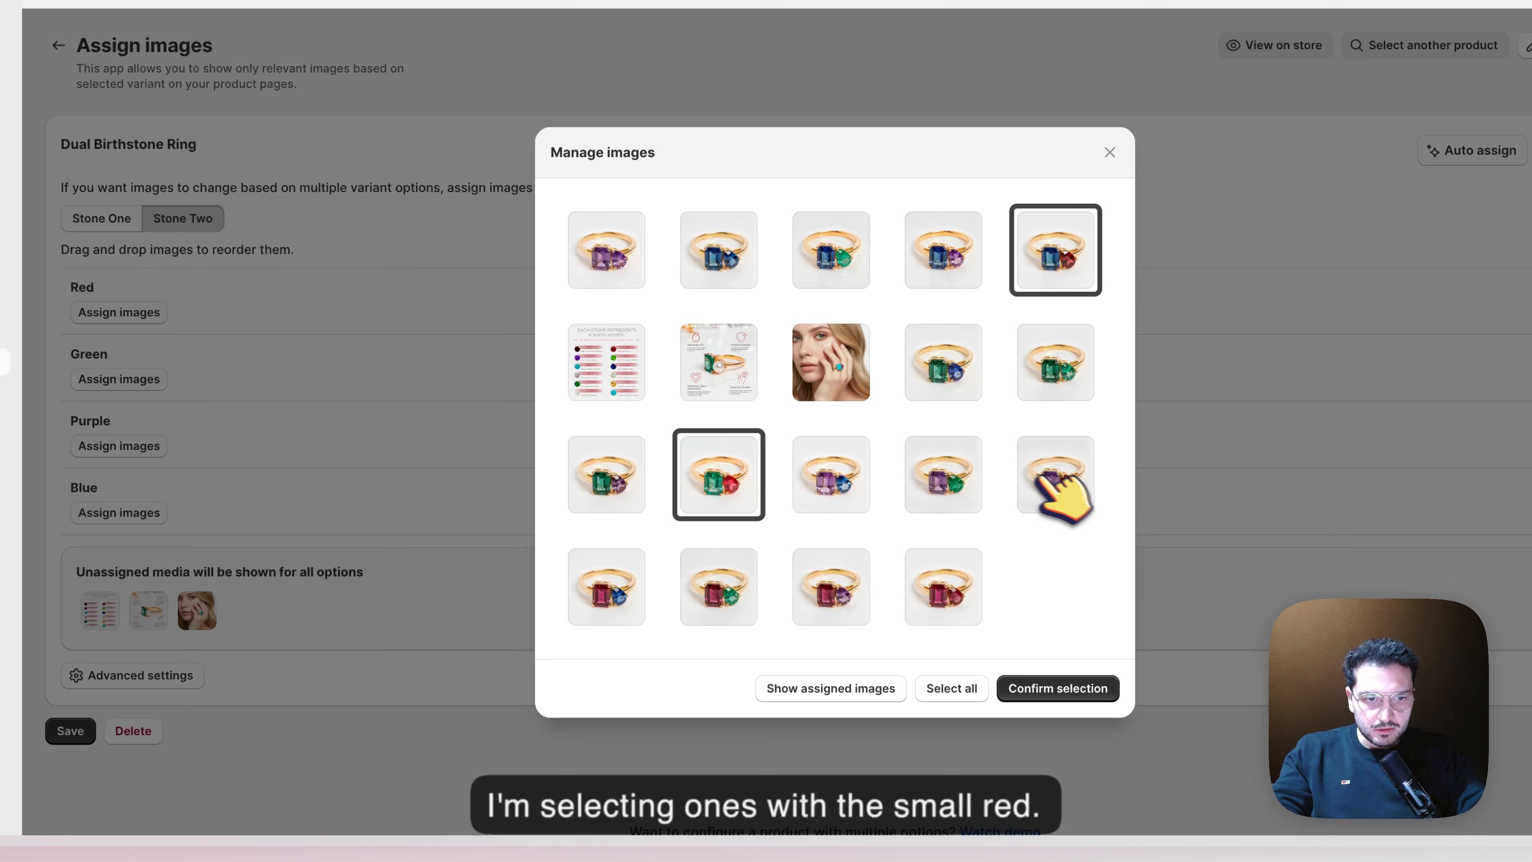
{"action": "left_click", "coordinate": [1053, 480]}
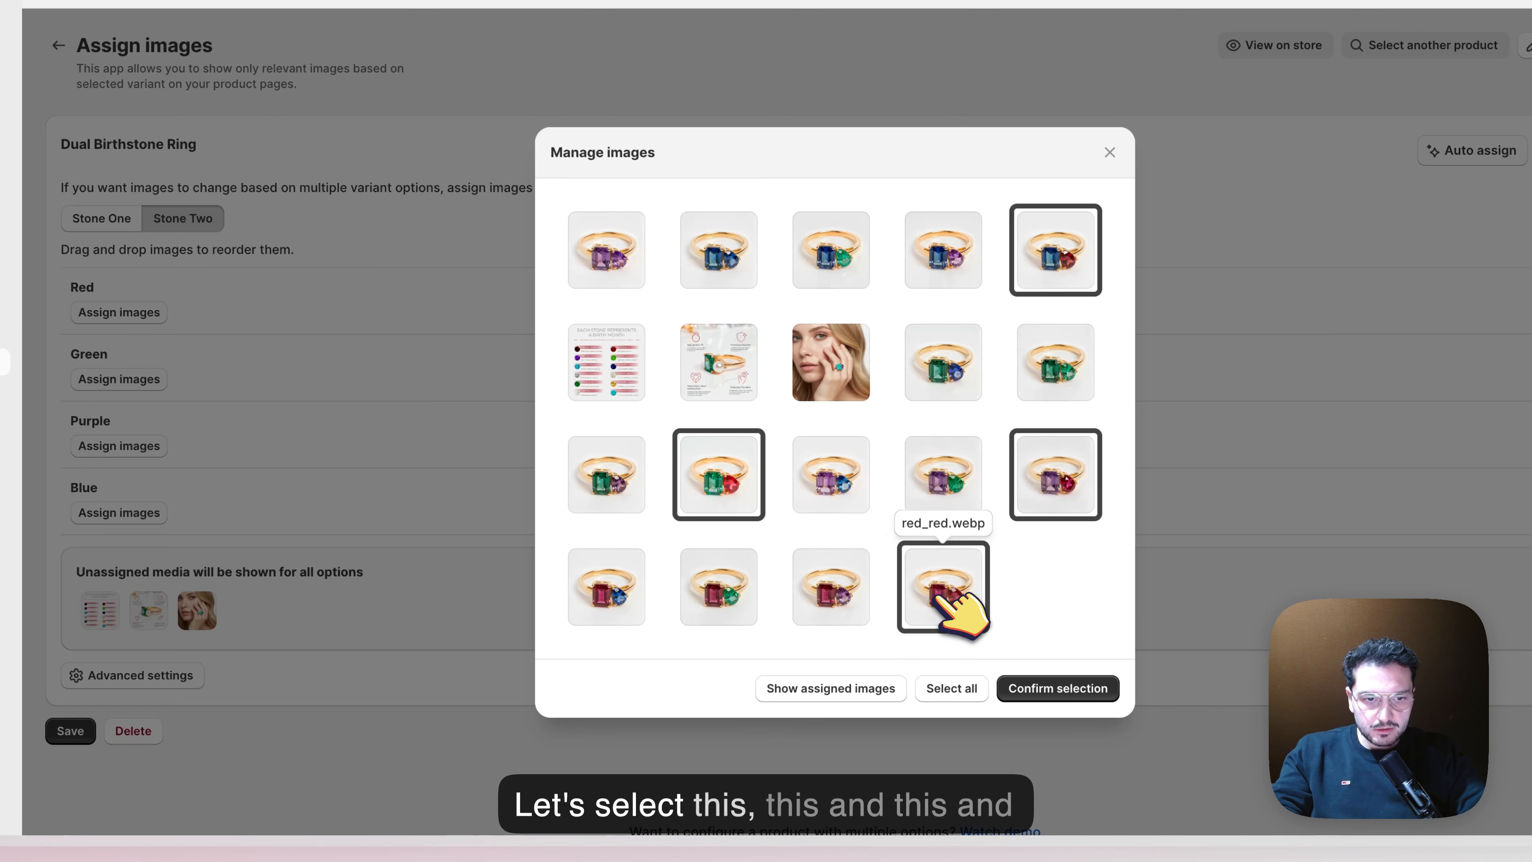
{"action": "left_click", "coordinate": [1058, 687]}
Assign the ring images with a small green second stone to the Stone Two option Green
{"action": "left_click", "coordinate": [119, 379]}
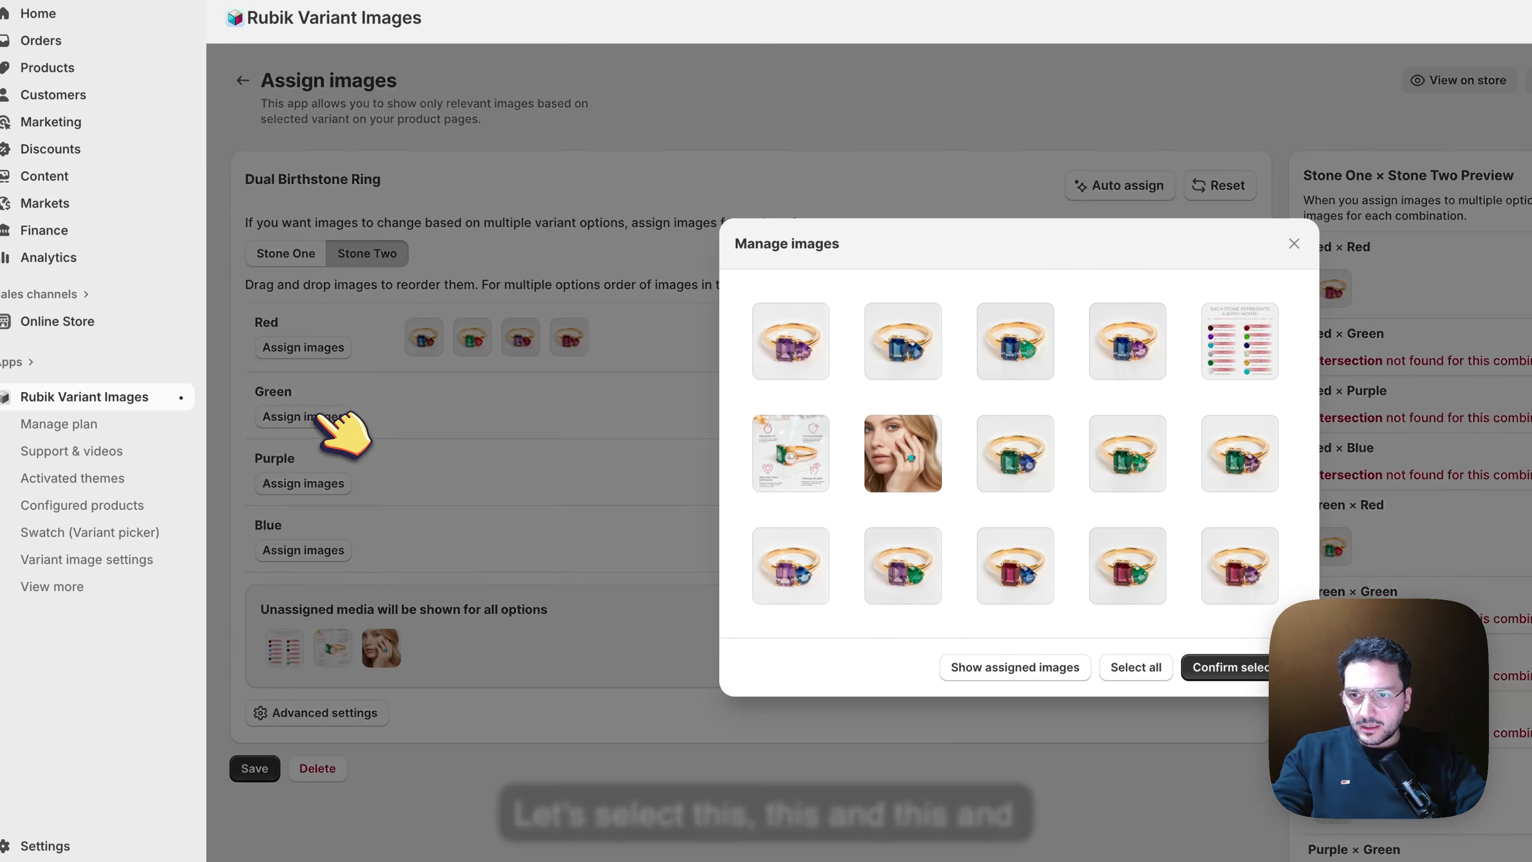
{"action": "left_click", "coordinate": [1025, 350]}
{"action": "left_click", "coordinate": [1134, 446]}
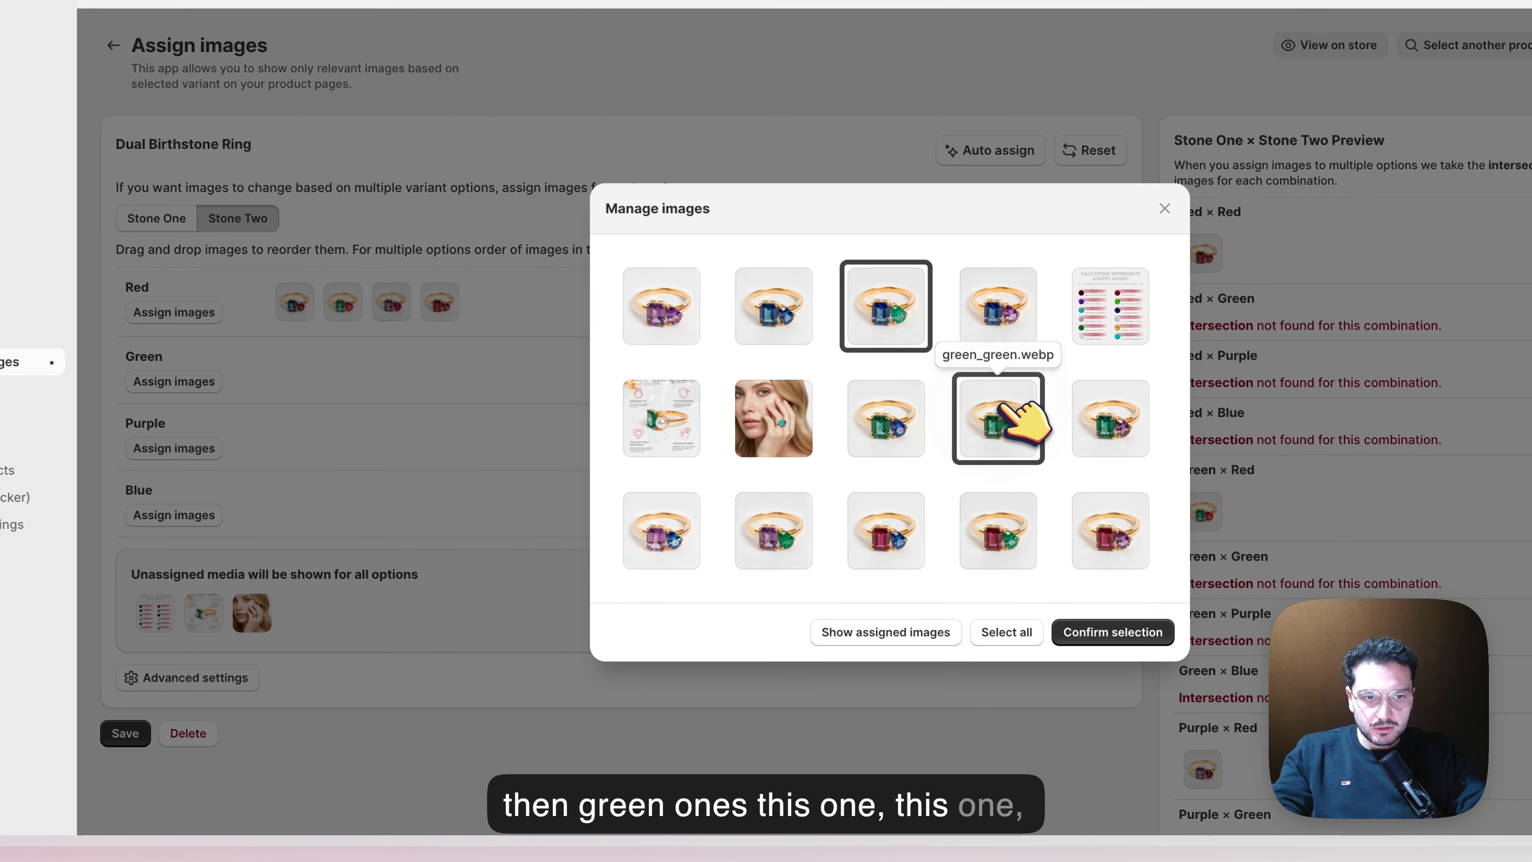
{"action": "left_click", "coordinate": [989, 531]}
{"action": "left_click", "coordinate": [1112, 631]}
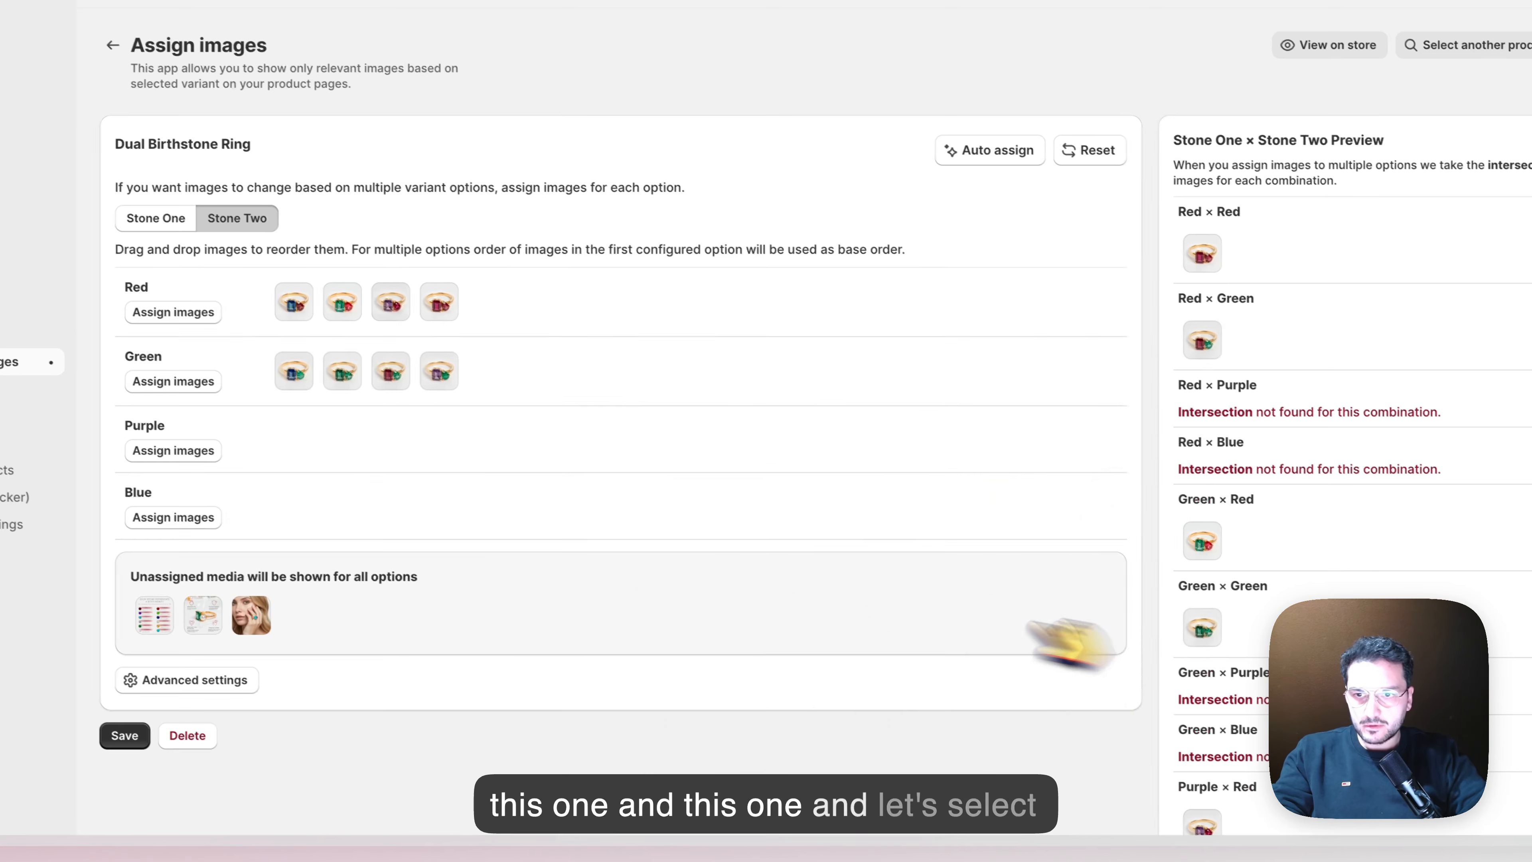
Assign the four ring images with a small purple second stone to the Stone Two option Purple
{"action": "left_click", "coordinate": [318, 493]}
{"action": "left_click", "coordinate": [784, 347]}
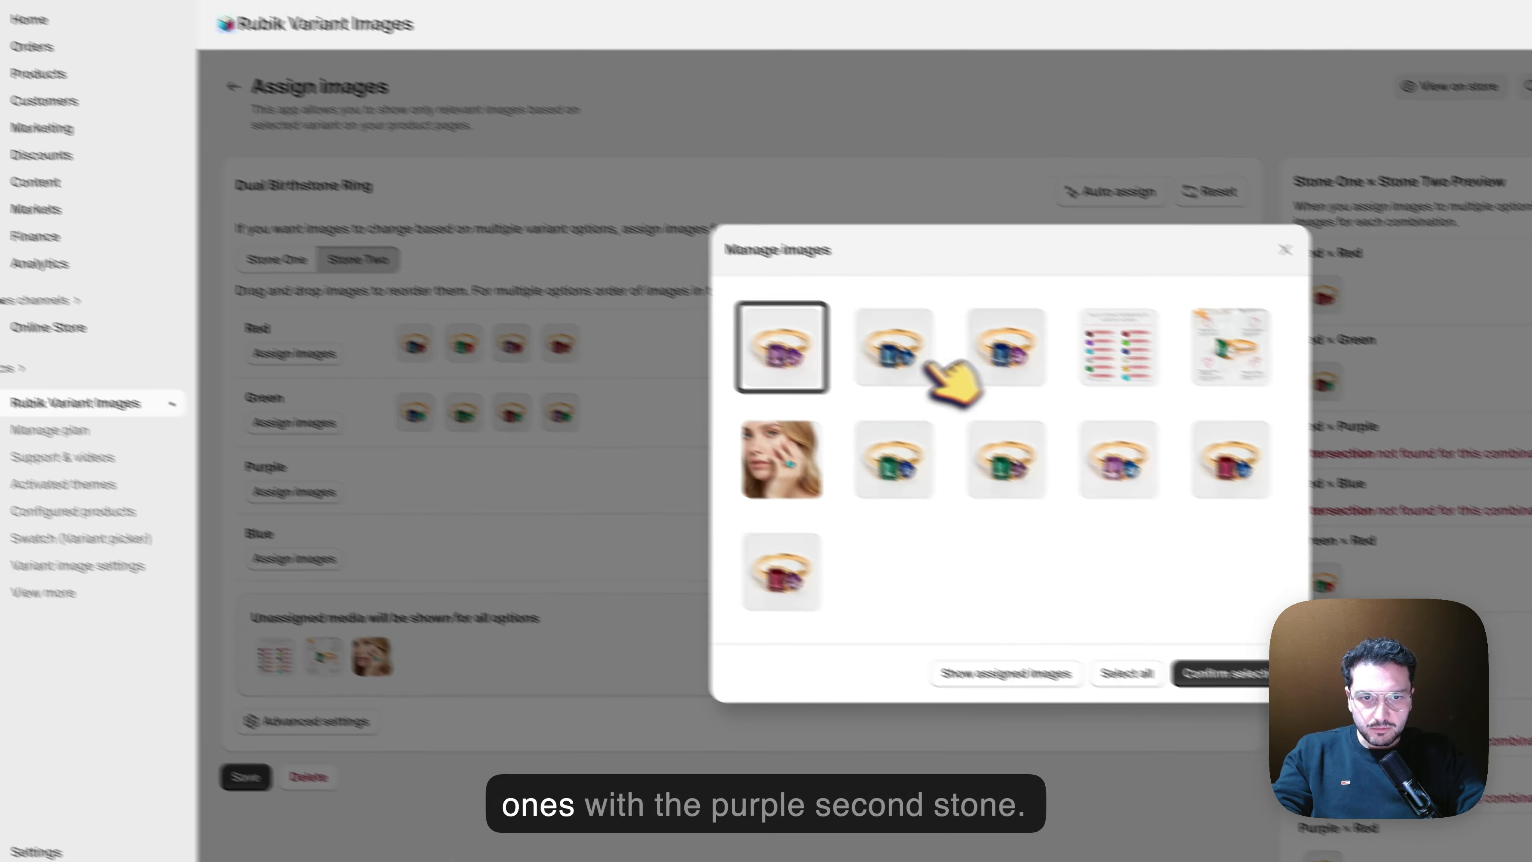
{"action": "left_click", "coordinate": [1005, 362]}
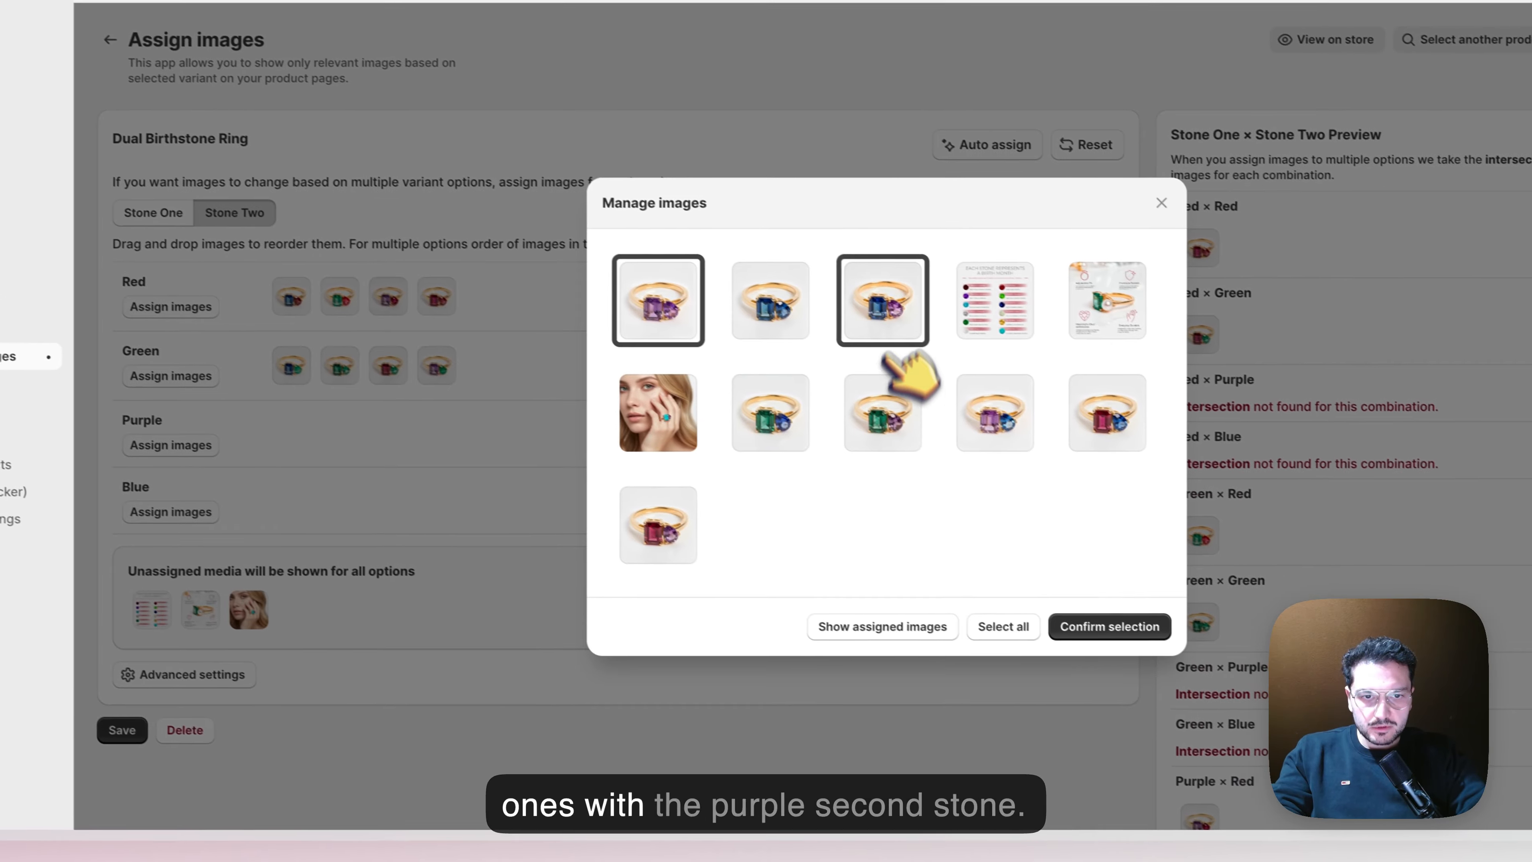
{"action": "left_click", "coordinate": [1006, 462]}
{"action": "left_click", "coordinate": [782, 574]}
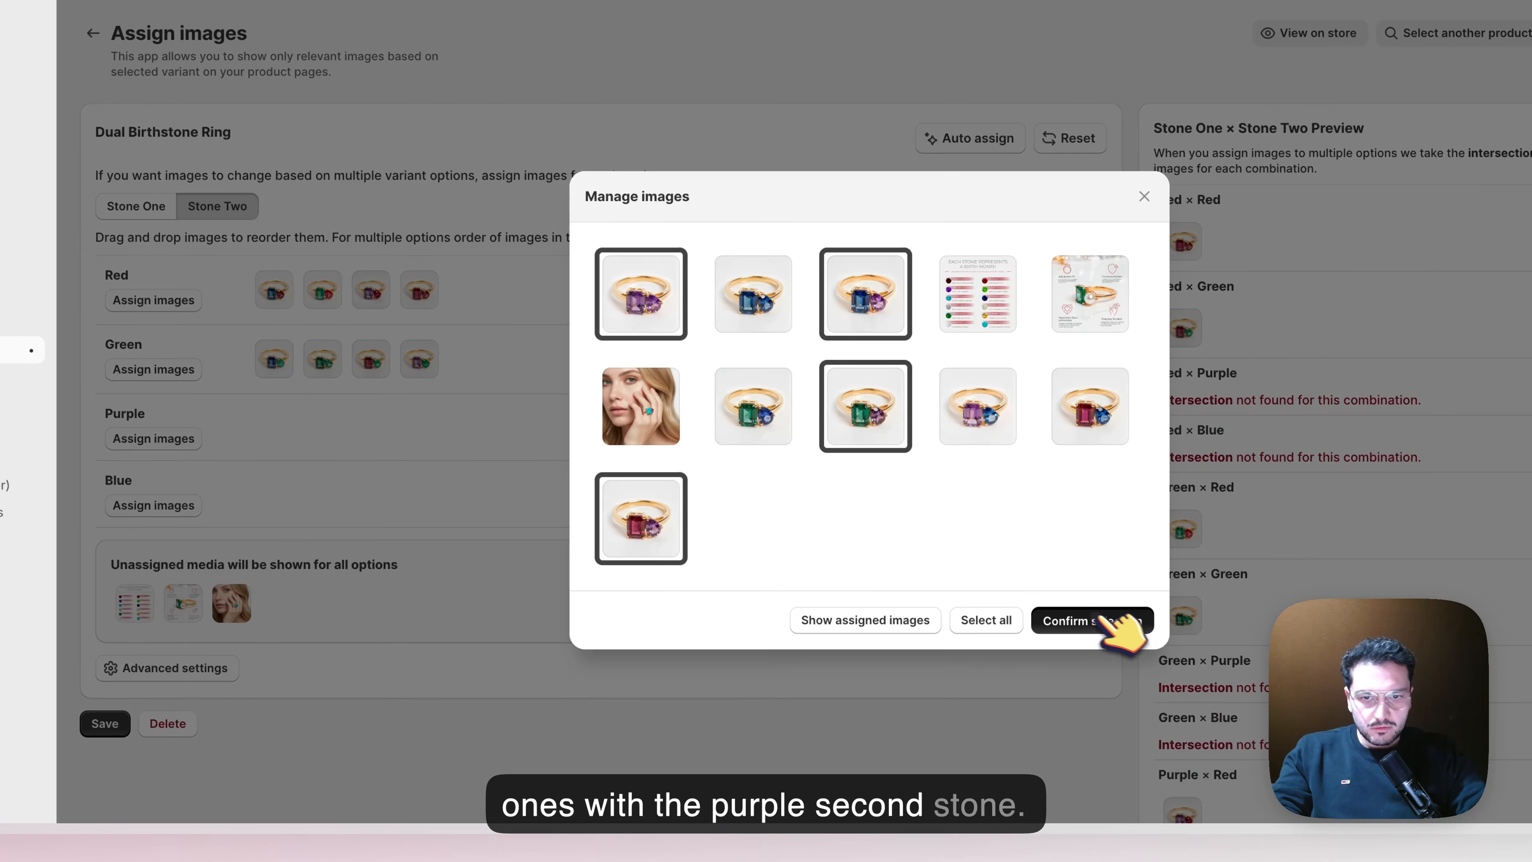
{"action": "left_click", "coordinate": [1107, 620]}
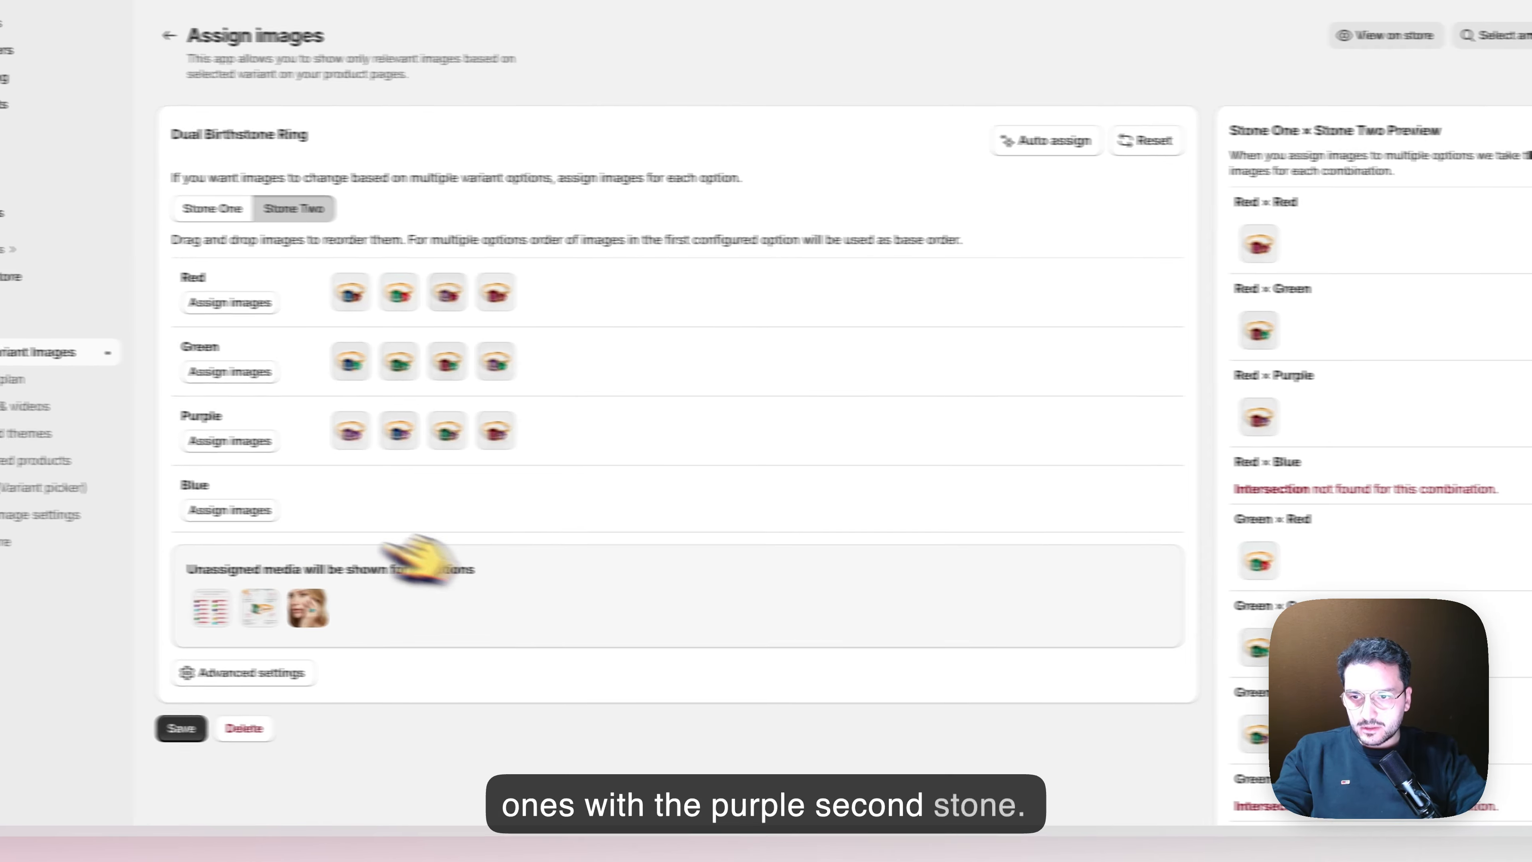
Assign the four ring images with a small blue second stone to Stone Two's Blue, leaving out the common images
{"action": "left_click", "coordinate": [153, 505]}
{"action": "left_click", "coordinate": [640, 317]}
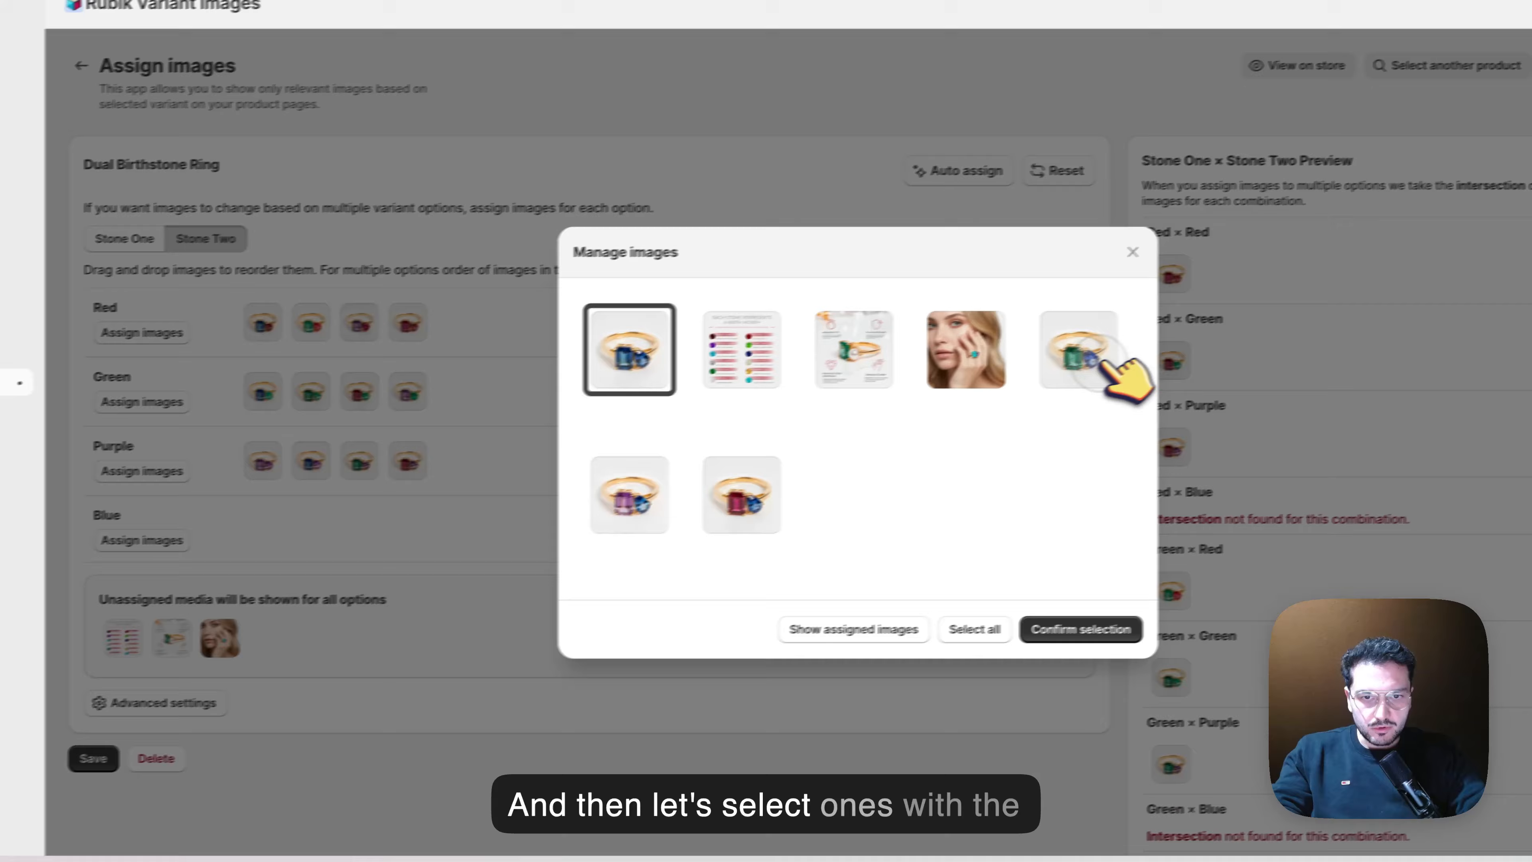
{"action": "left_click", "coordinate": [1104, 362]}
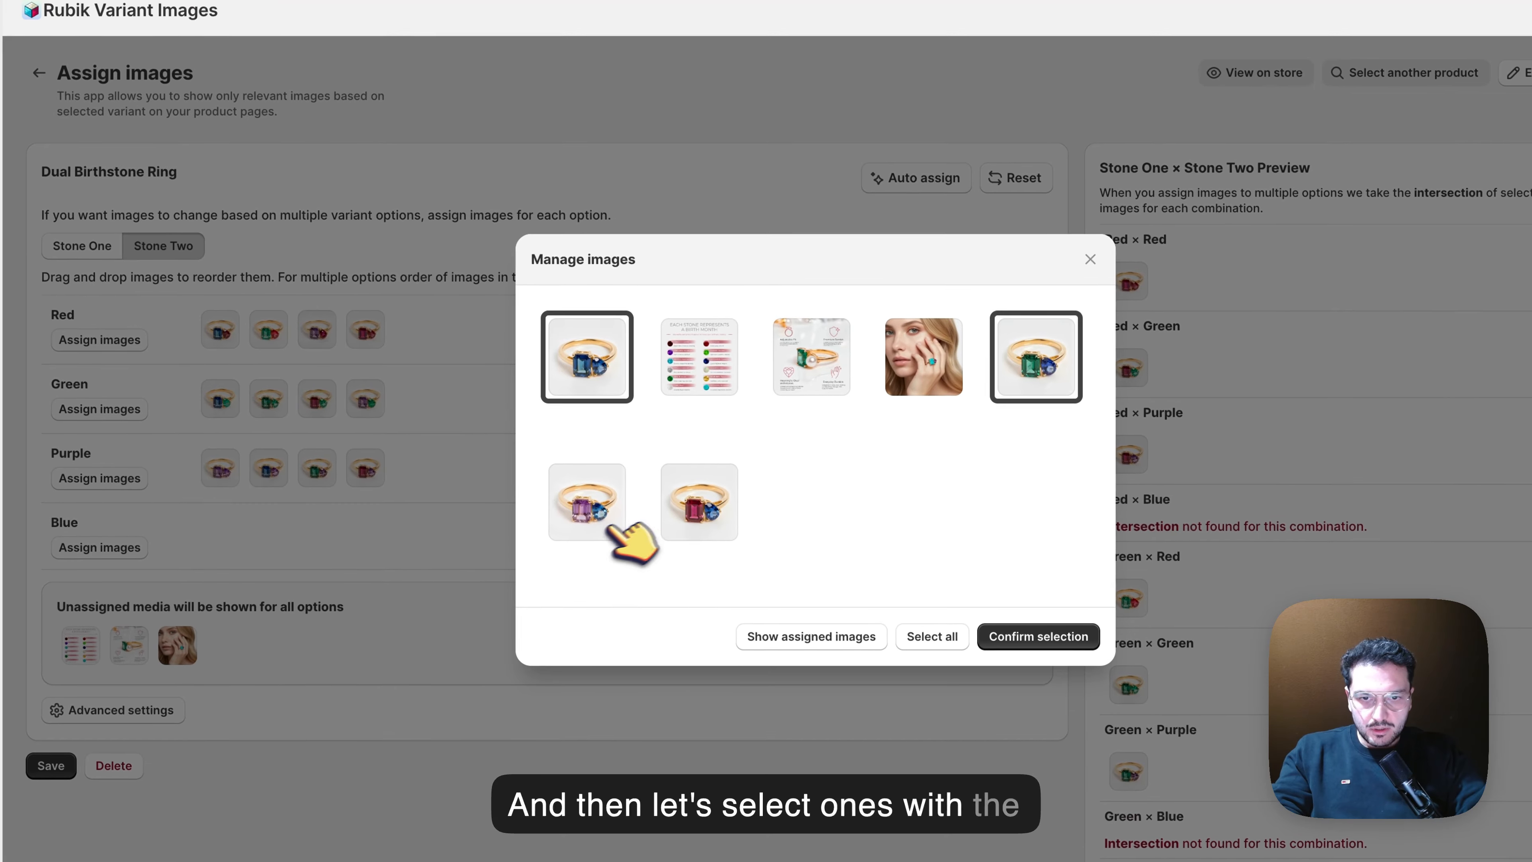
{"action": "left_click", "coordinate": [629, 495]}
{"action": "left_click", "coordinate": [748, 501]}
{"action": "left_click", "coordinate": [1081, 629]}
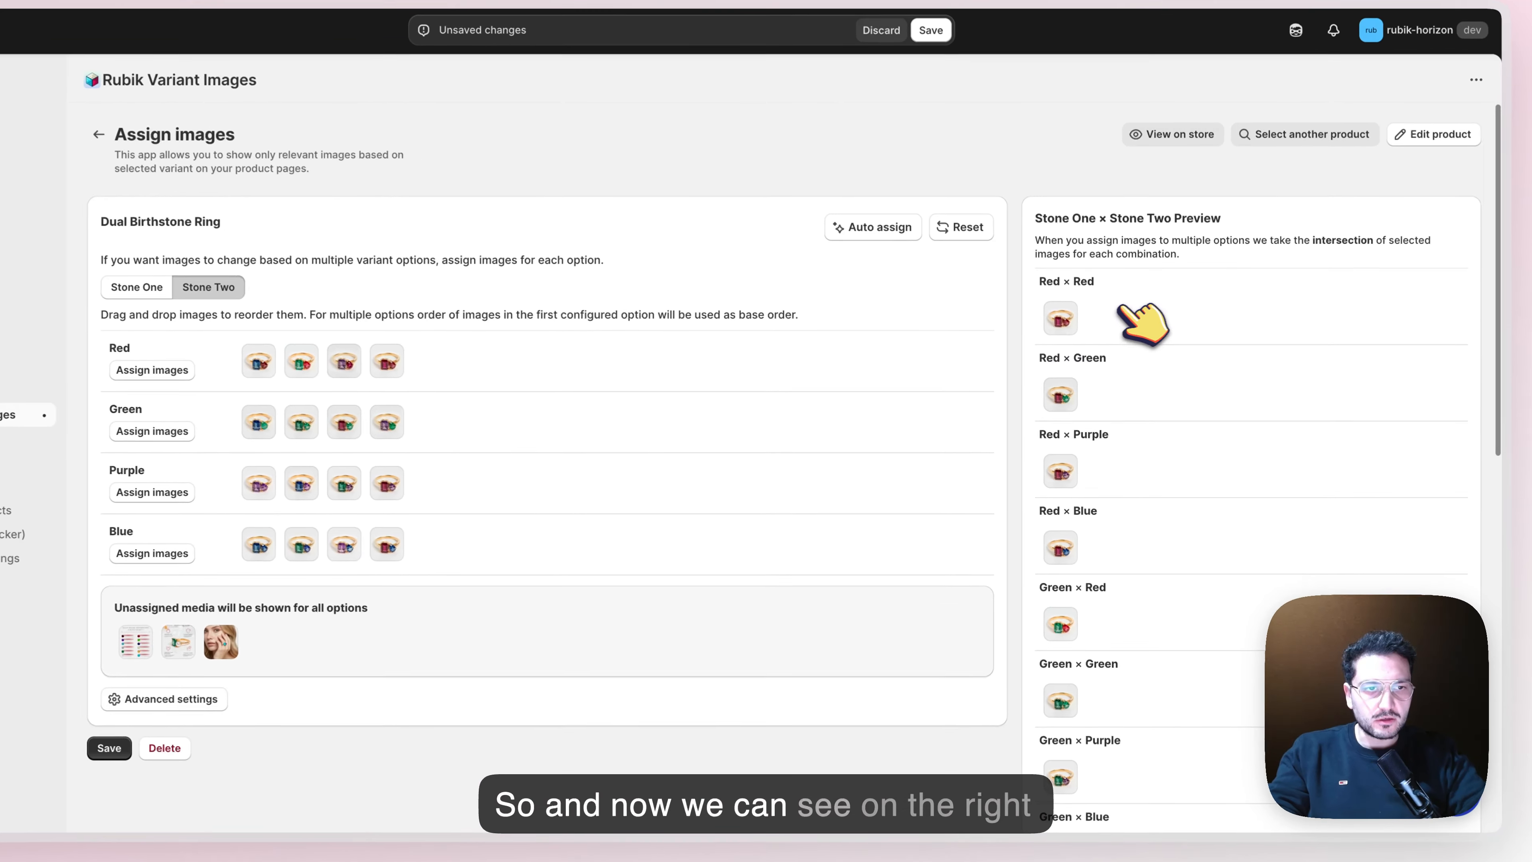
Review the previewed image for every Stone One × Stone Two combination, from Red × Red to Blue × Blue
{"action": "scroll", "coordinate": [1143, 323], "scroll_direction": "down", "scroll_amount": 3}
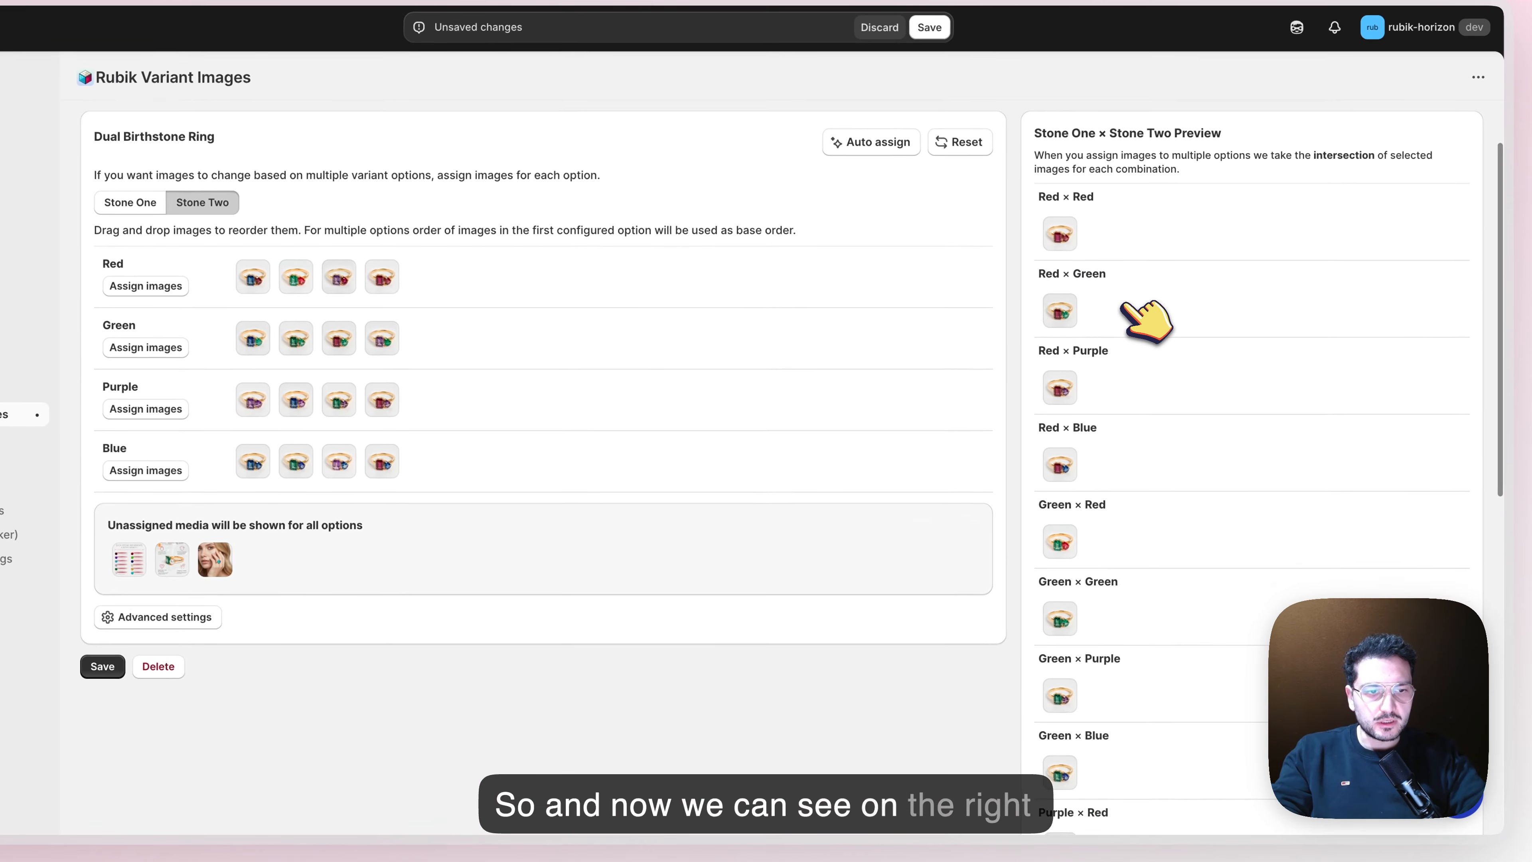
{"action": "scroll", "coordinate": [1140, 319], "scroll_direction": "up", "scroll_amount": 2}
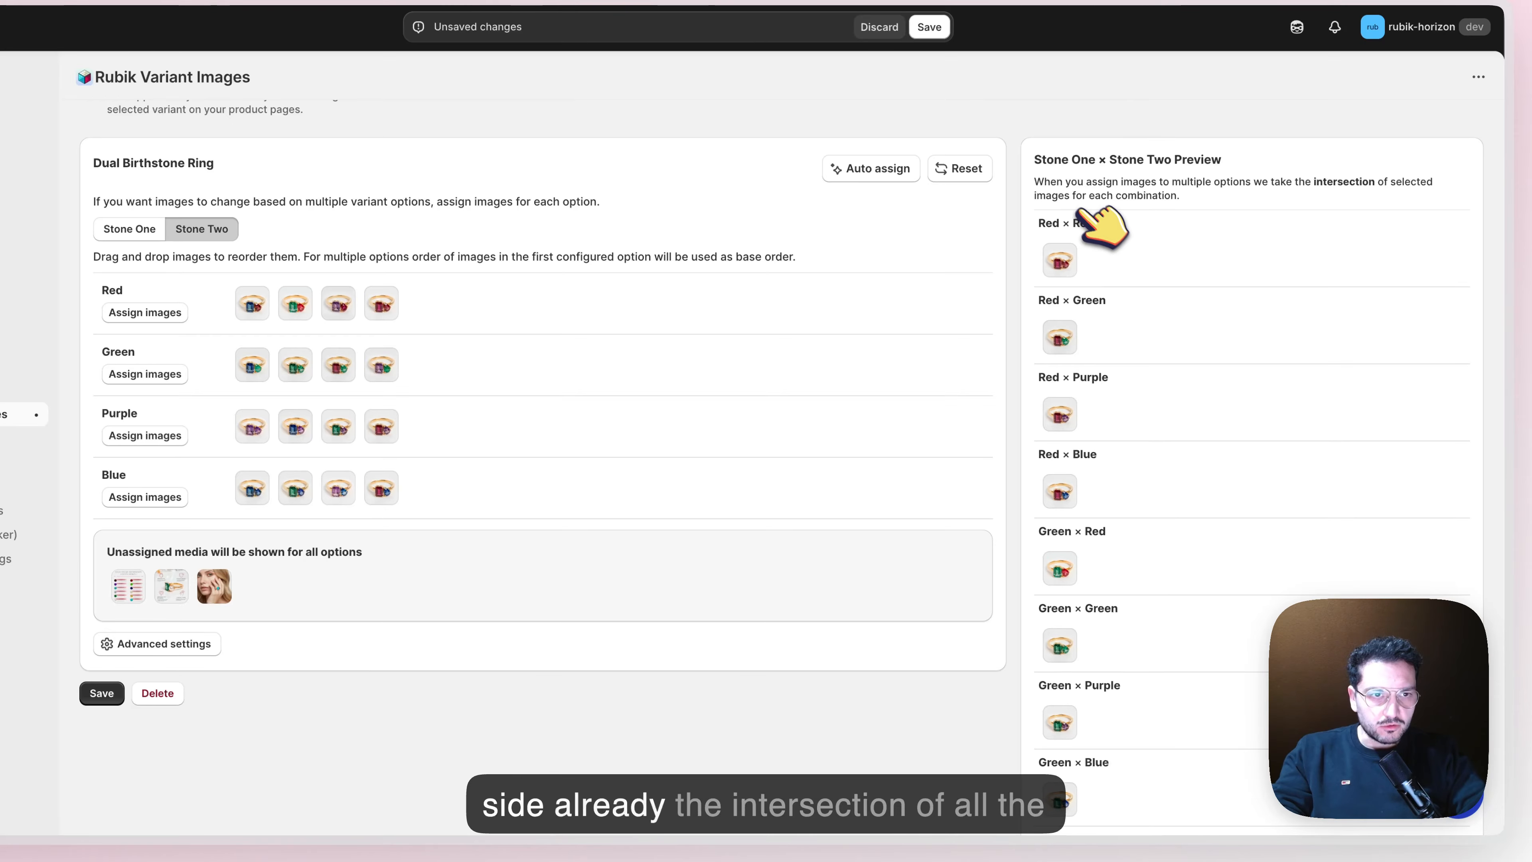
{"action": "scroll", "coordinate": [1165, 284], "scroll_direction": "down", "scroll_amount": 10}
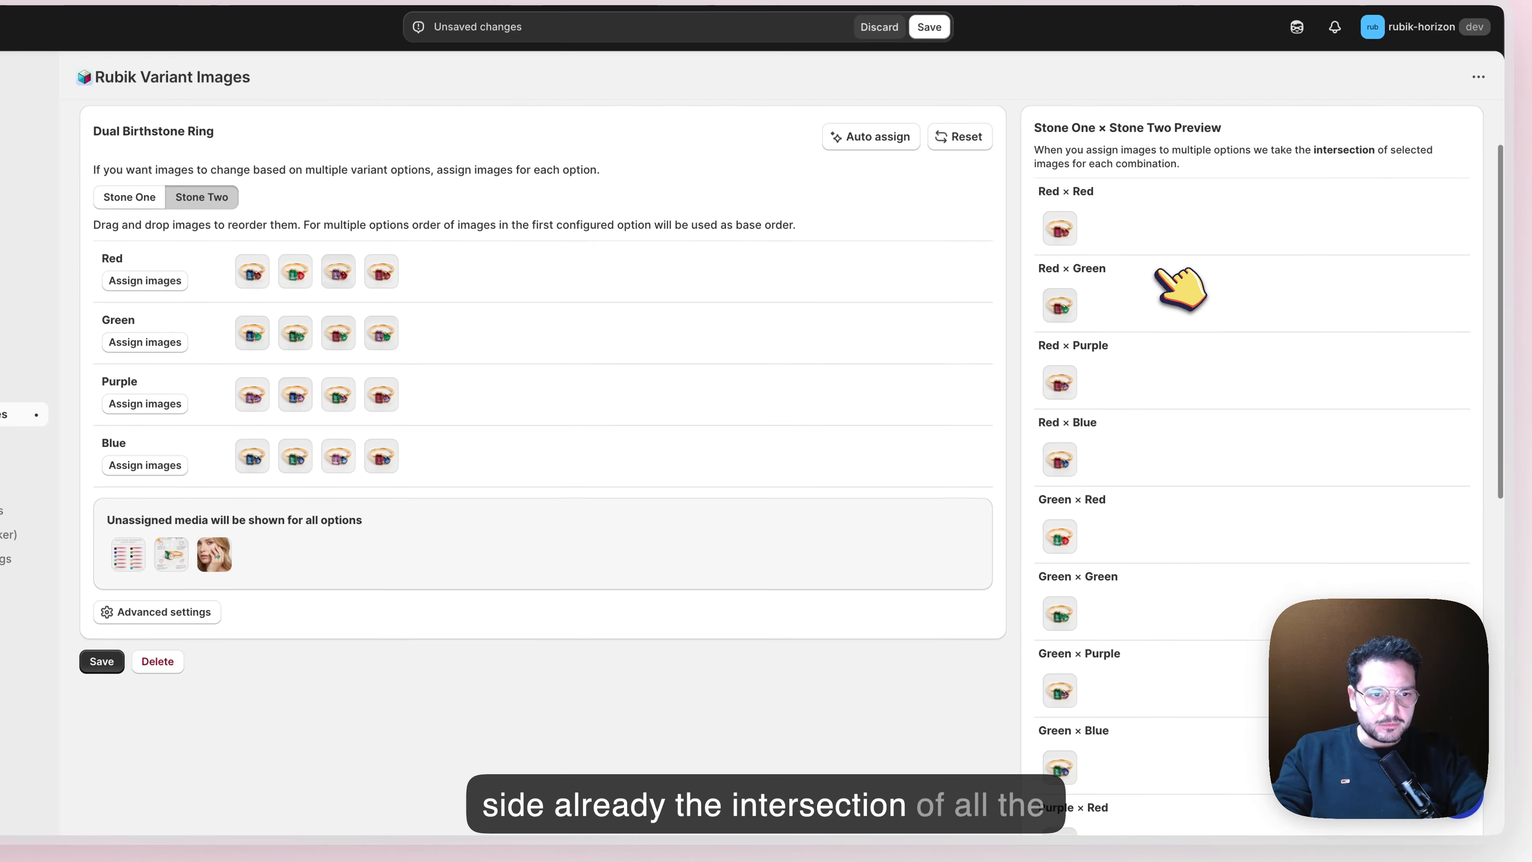
{"action": "scroll", "coordinate": [1163, 273], "scroll_direction": "down", "scroll_amount": 2}
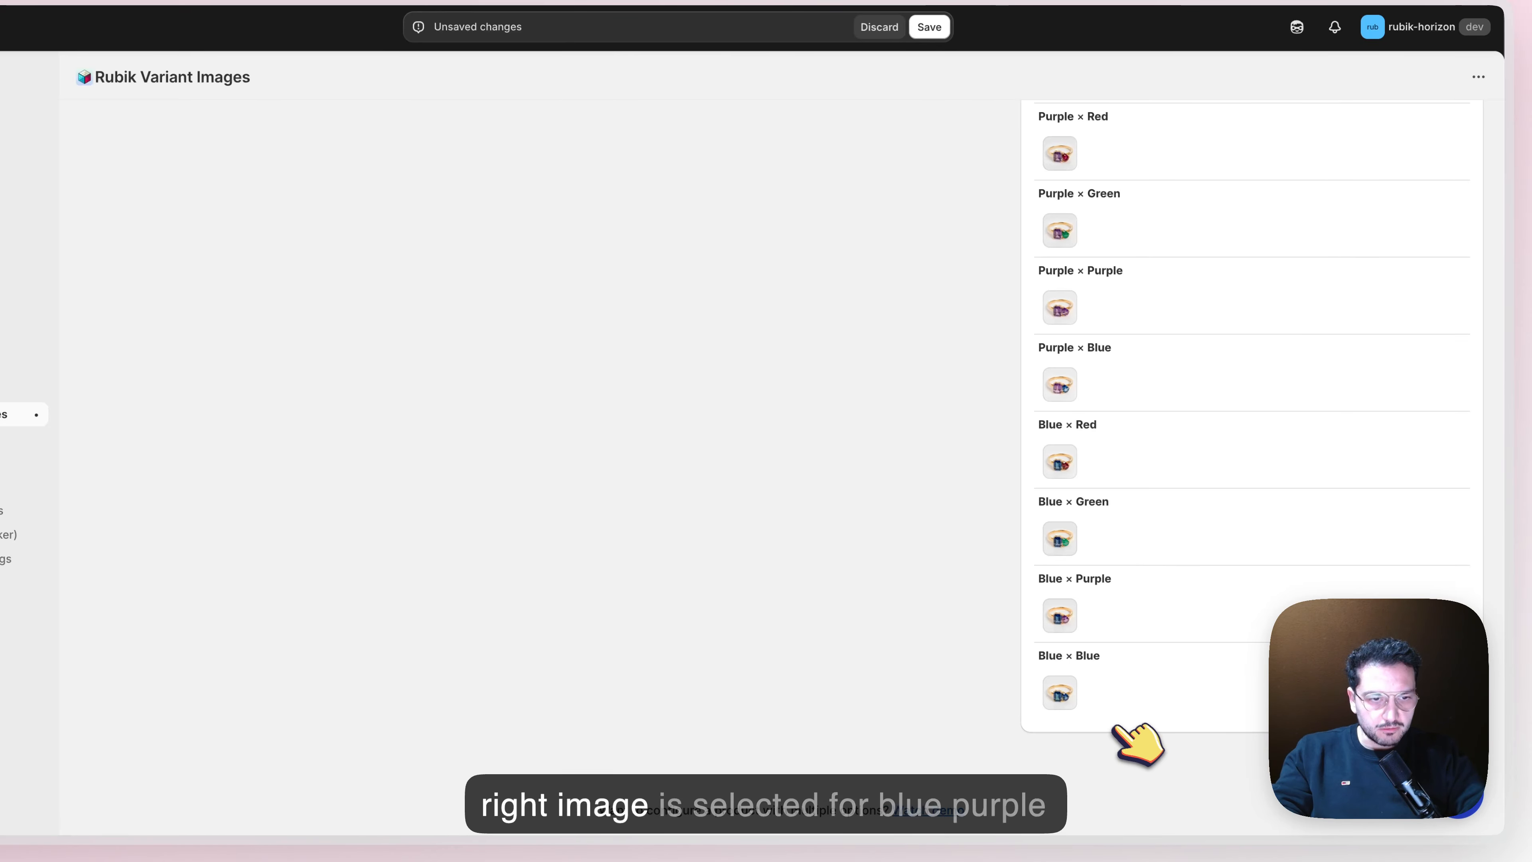
{"action": "scroll", "coordinate": [1077, 694], "scroll_direction": "up", "scroll_amount": 1}
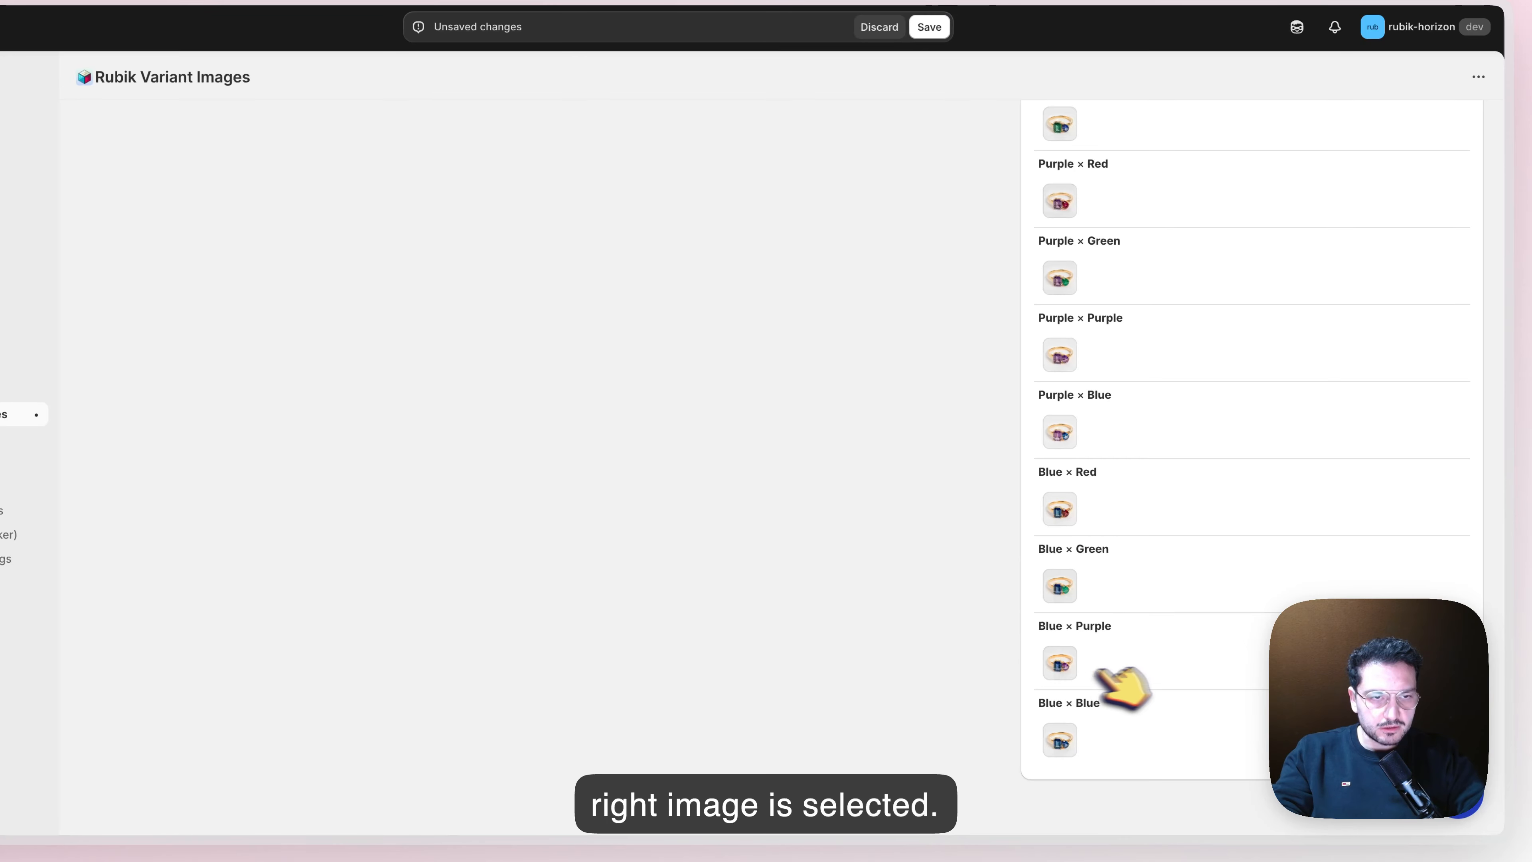
{"action": "scroll", "coordinate": [1200, 344], "scroll_direction": "up", "scroll_amount": 7}
{"action": "scroll", "coordinate": [1197, 323], "scroll_direction": "up", "scroll_amount": 7}
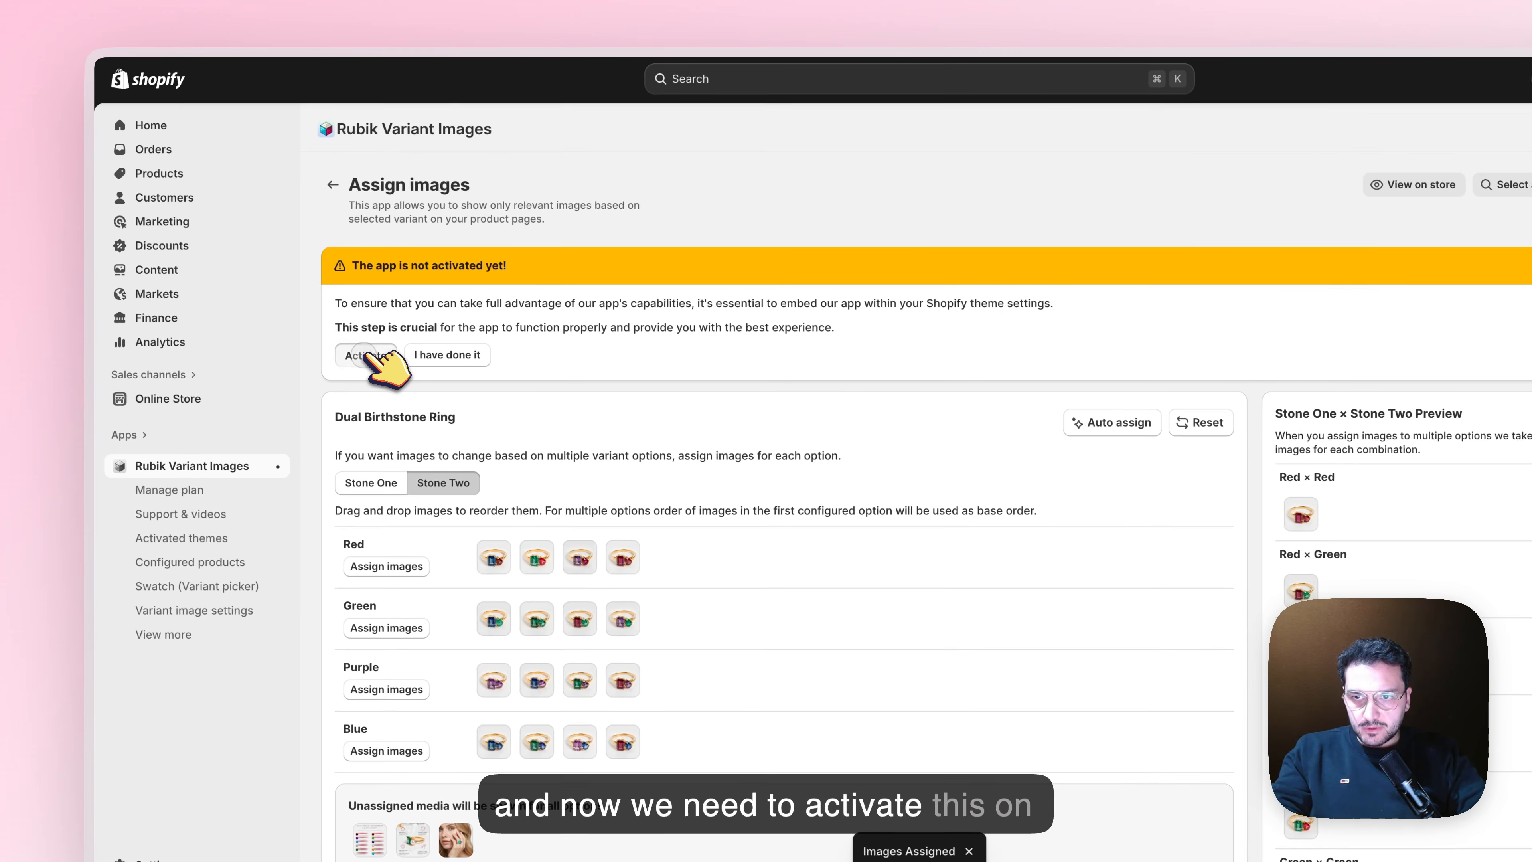
Activate the Rubik Variant Images embed on the Horizon (Main) theme, save the theme, and confirm the activation in the app
{"action": "left_click", "coordinate": [356, 350]}
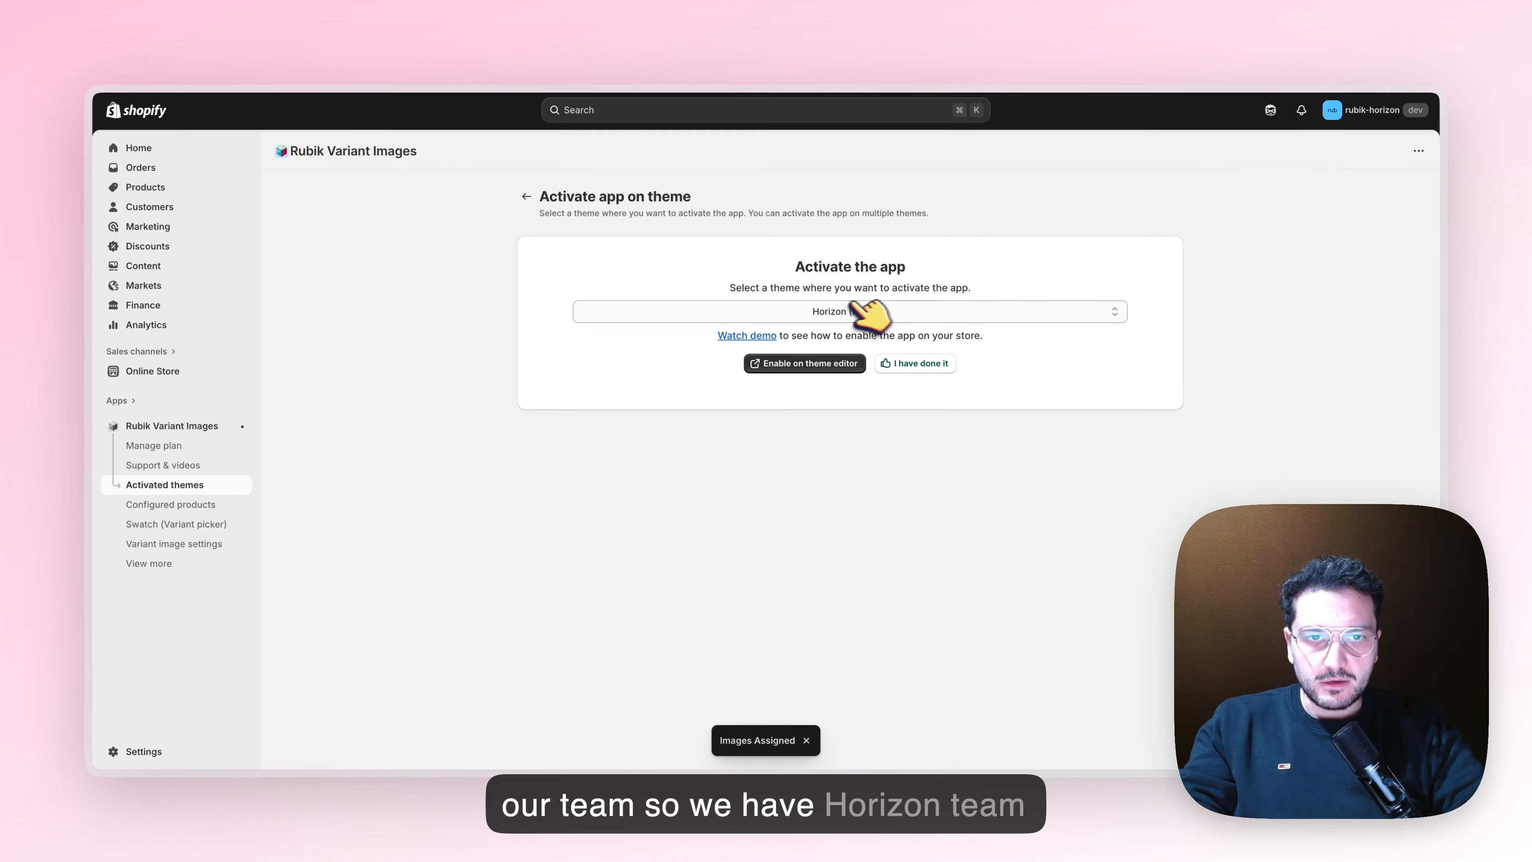
{"action": "left_click", "coordinate": [804, 365]}
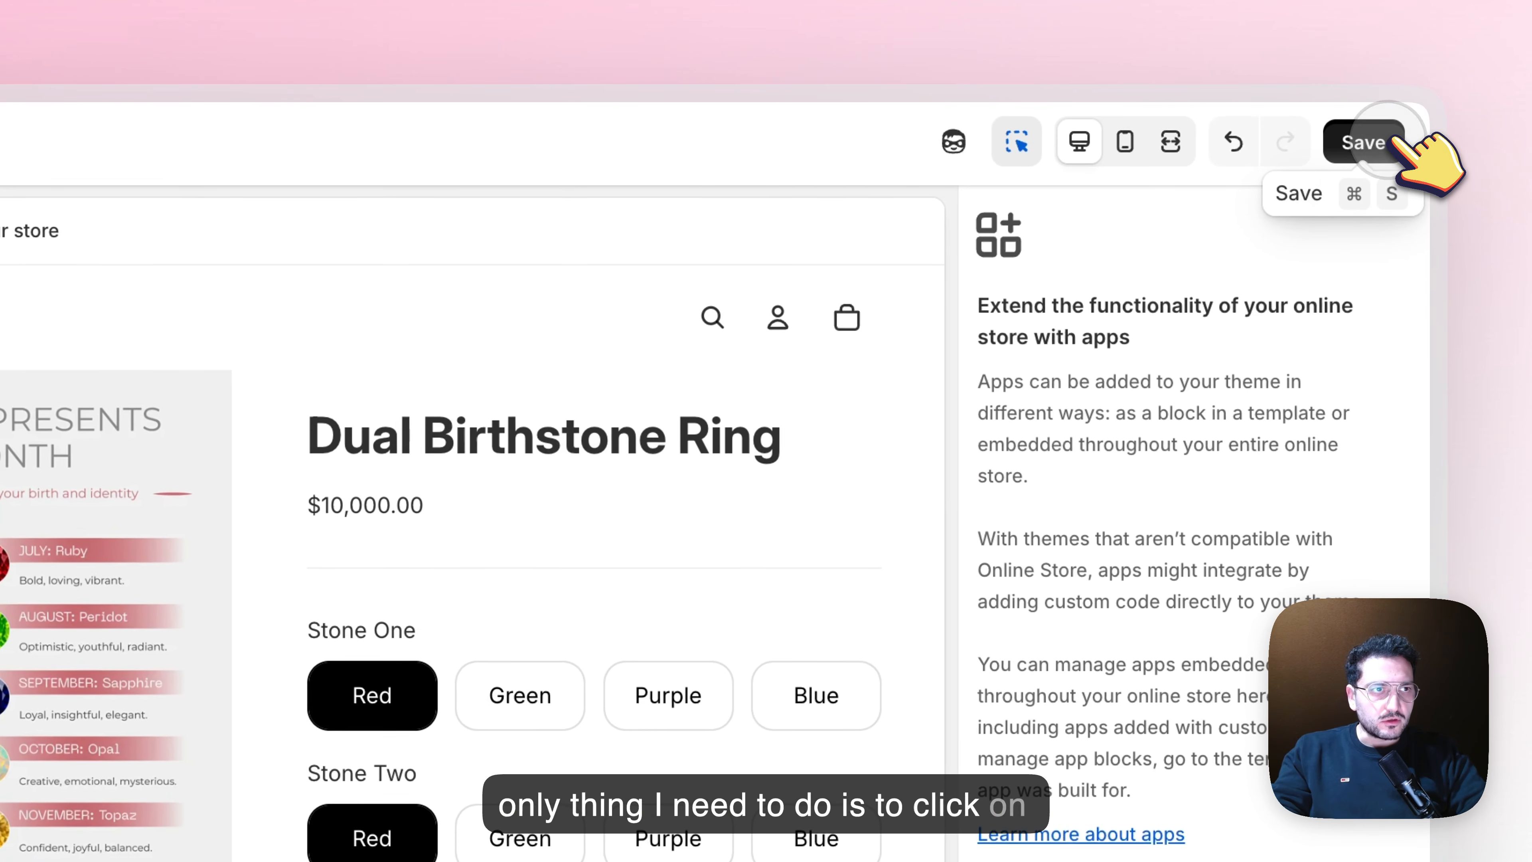
{"action": "left_click", "coordinate": [1387, 141]}
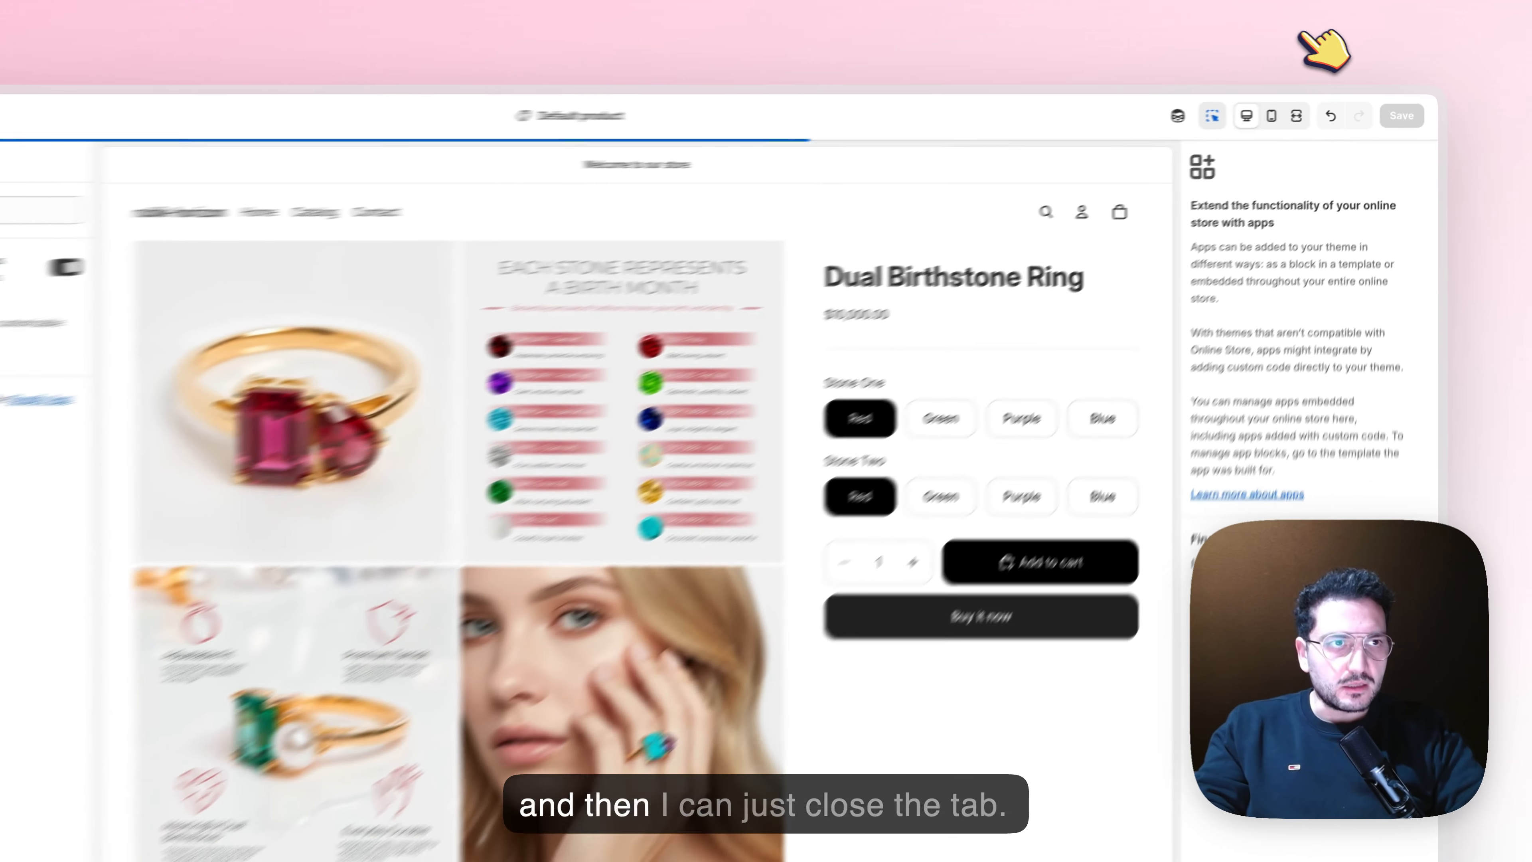
{"action": "key", "text": "super+w"}
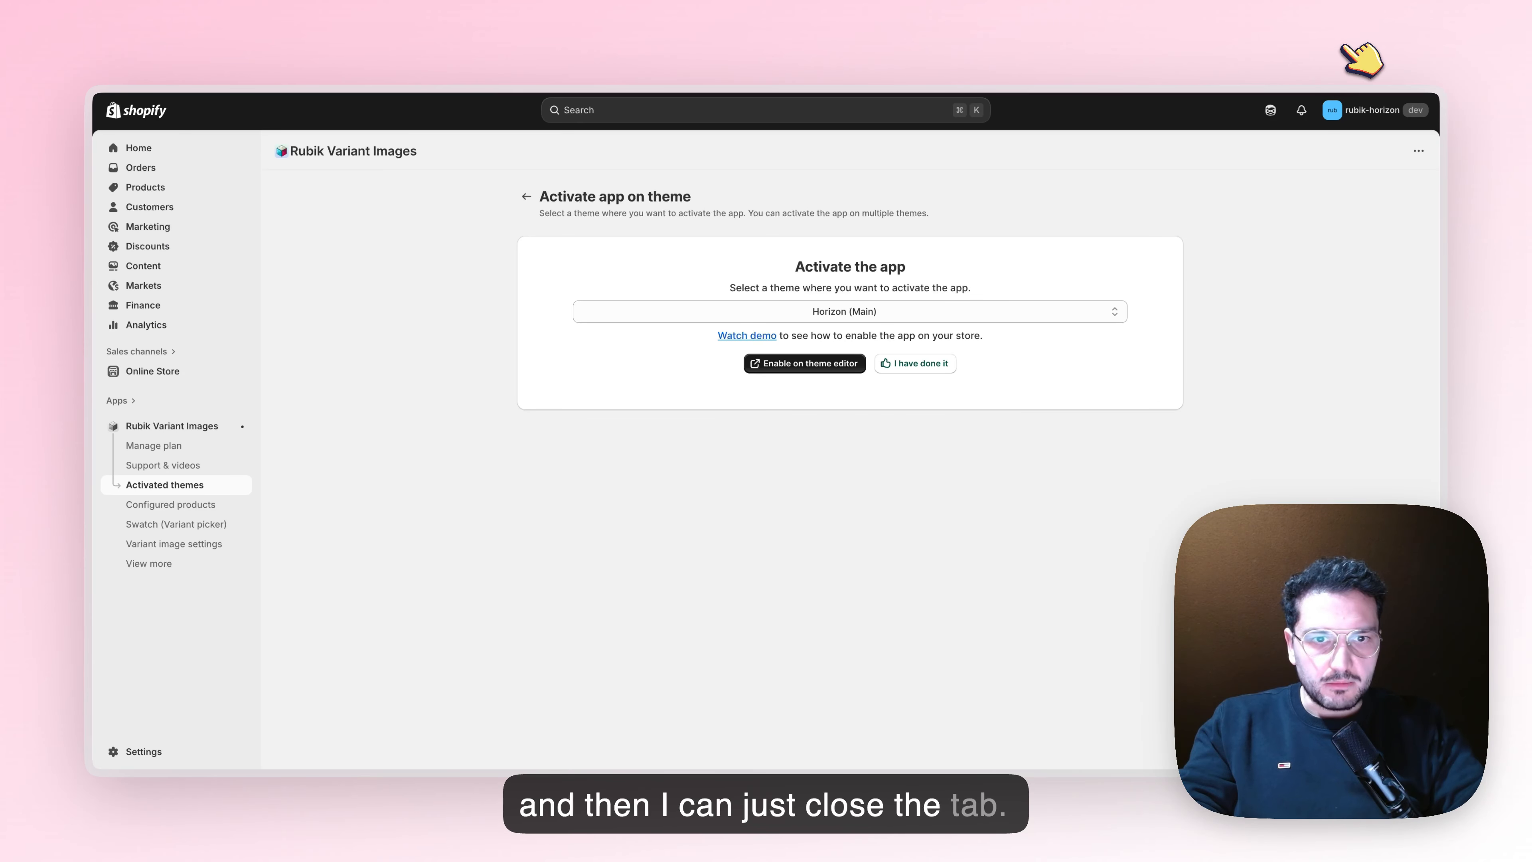
{"action": "left_click", "coordinate": [915, 362]}
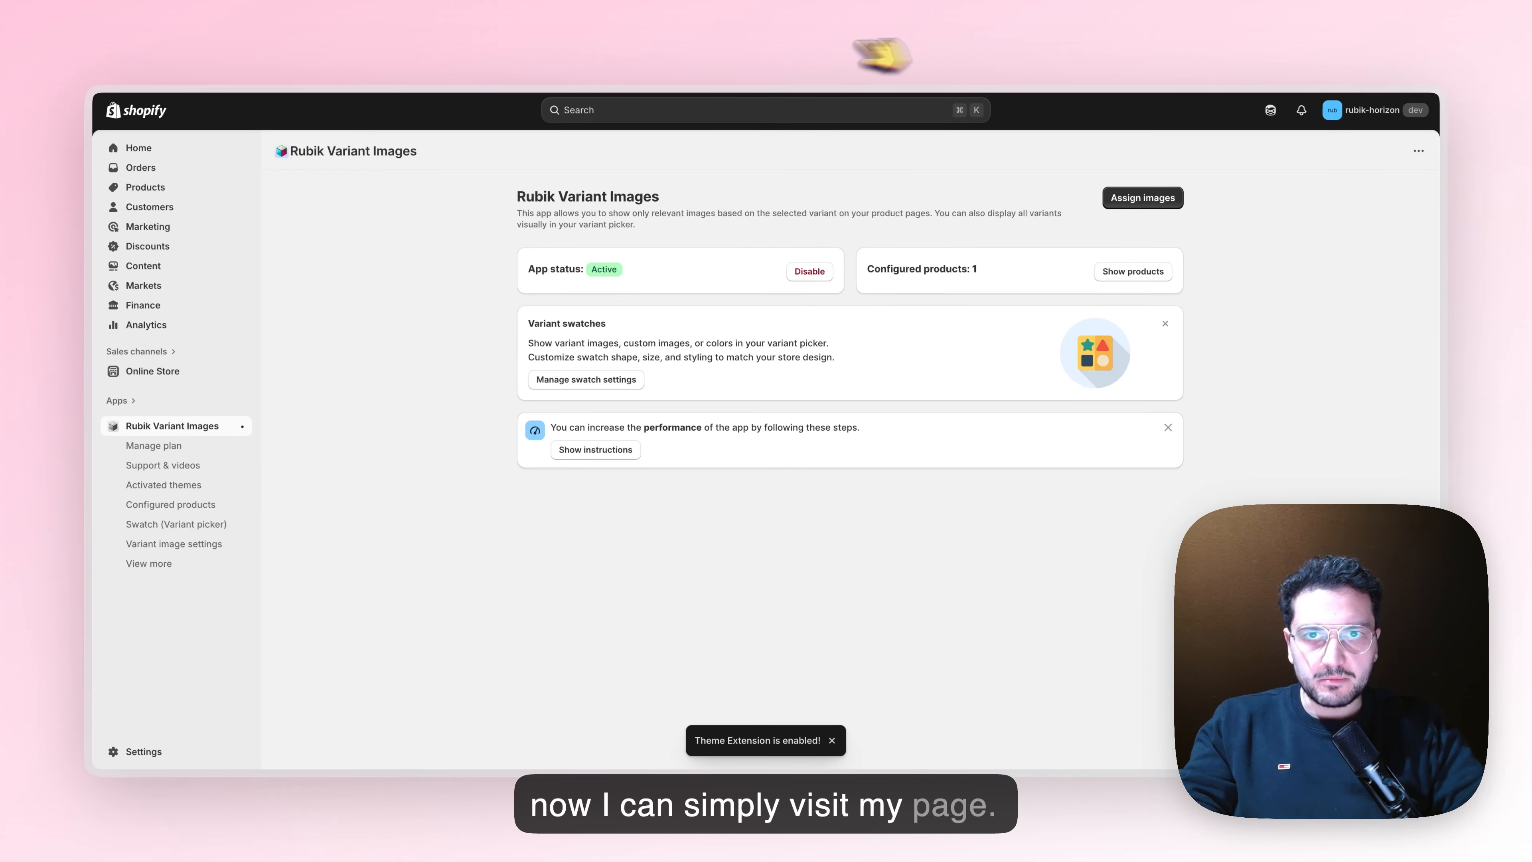
Reload the Dual Birthstone Ring storefront page and check the gallery for Stone One Blue with Stone Two Purple
{"action": "left_click", "coordinate": [683, 44]}
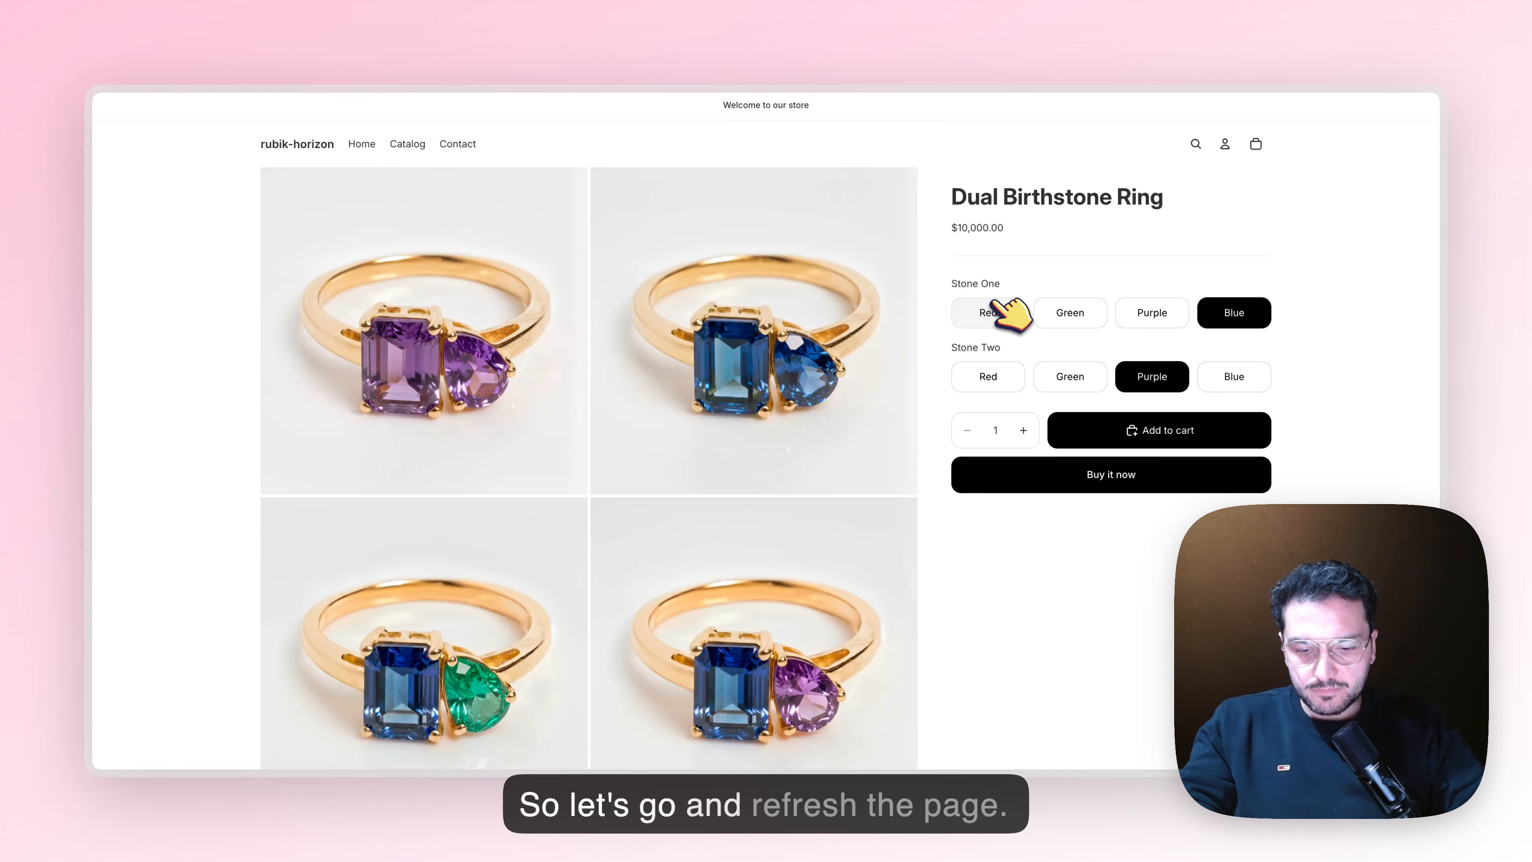
{"action": "key", "text": "super+r"}
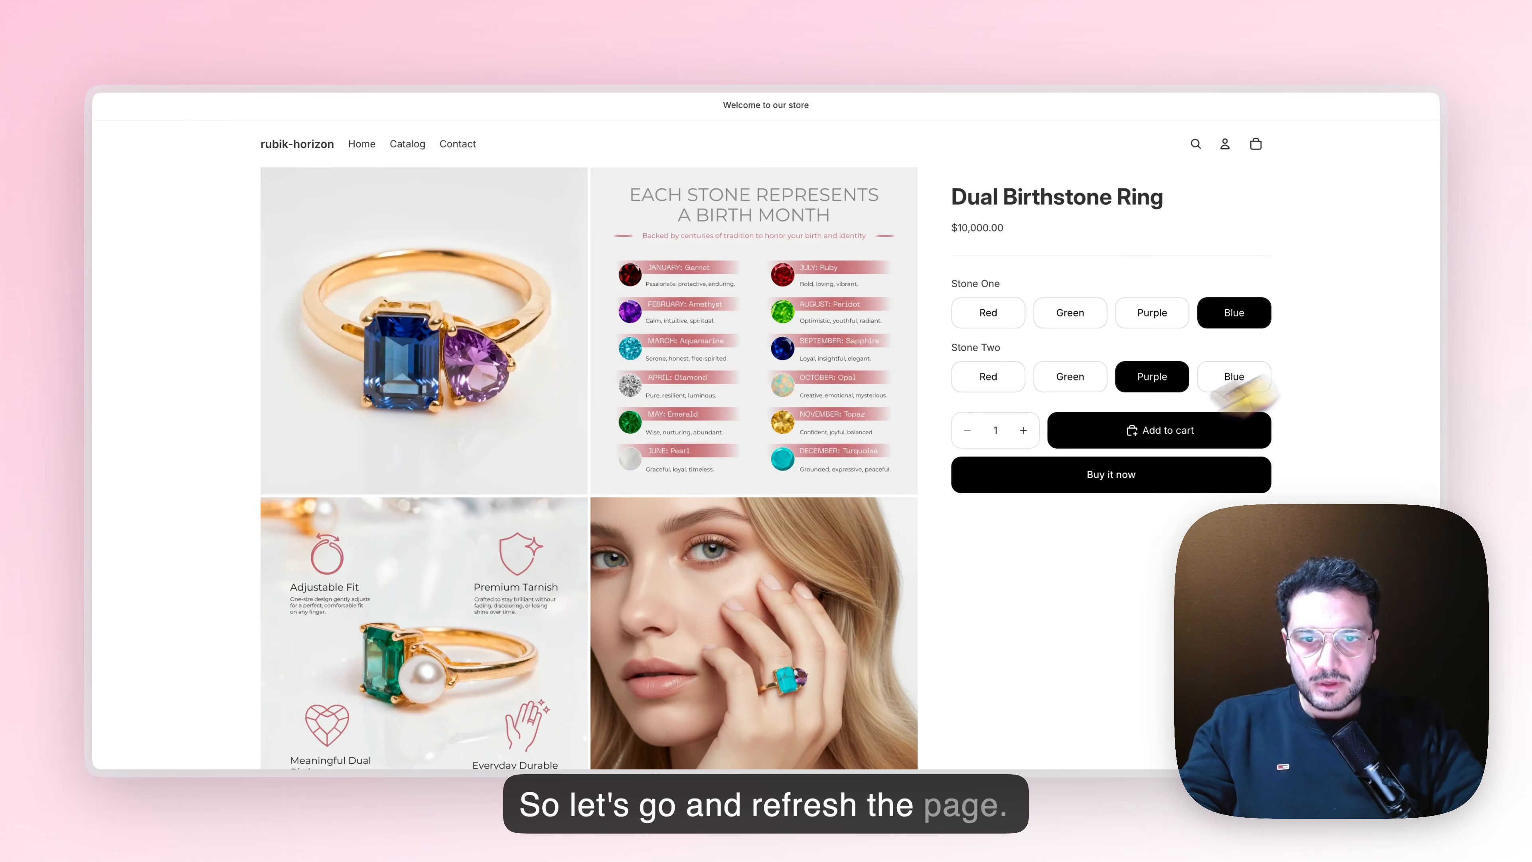
{"action": "scroll", "coordinate": [519, 315], "scroll_direction": "down", "scroll_amount": 5}
{"action": "scroll", "coordinate": [520, 294], "scroll_direction": "up", "scroll_amount": 5}
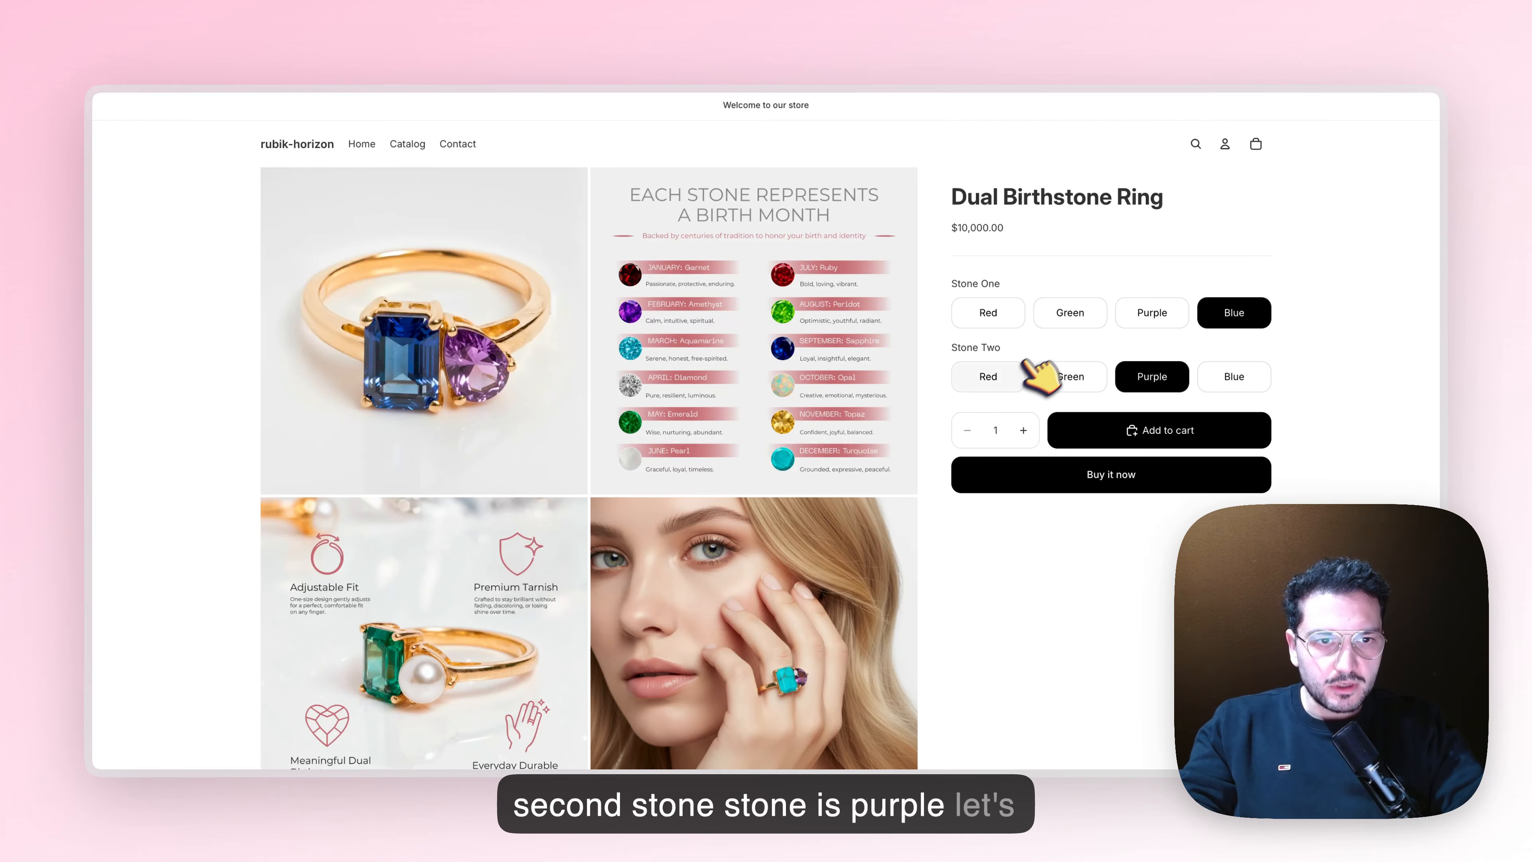
Test the storefront gallery with Stone Two Red and Stone One Green, and inspect the enlarged ring image
{"action": "left_click", "coordinate": [991, 376]}
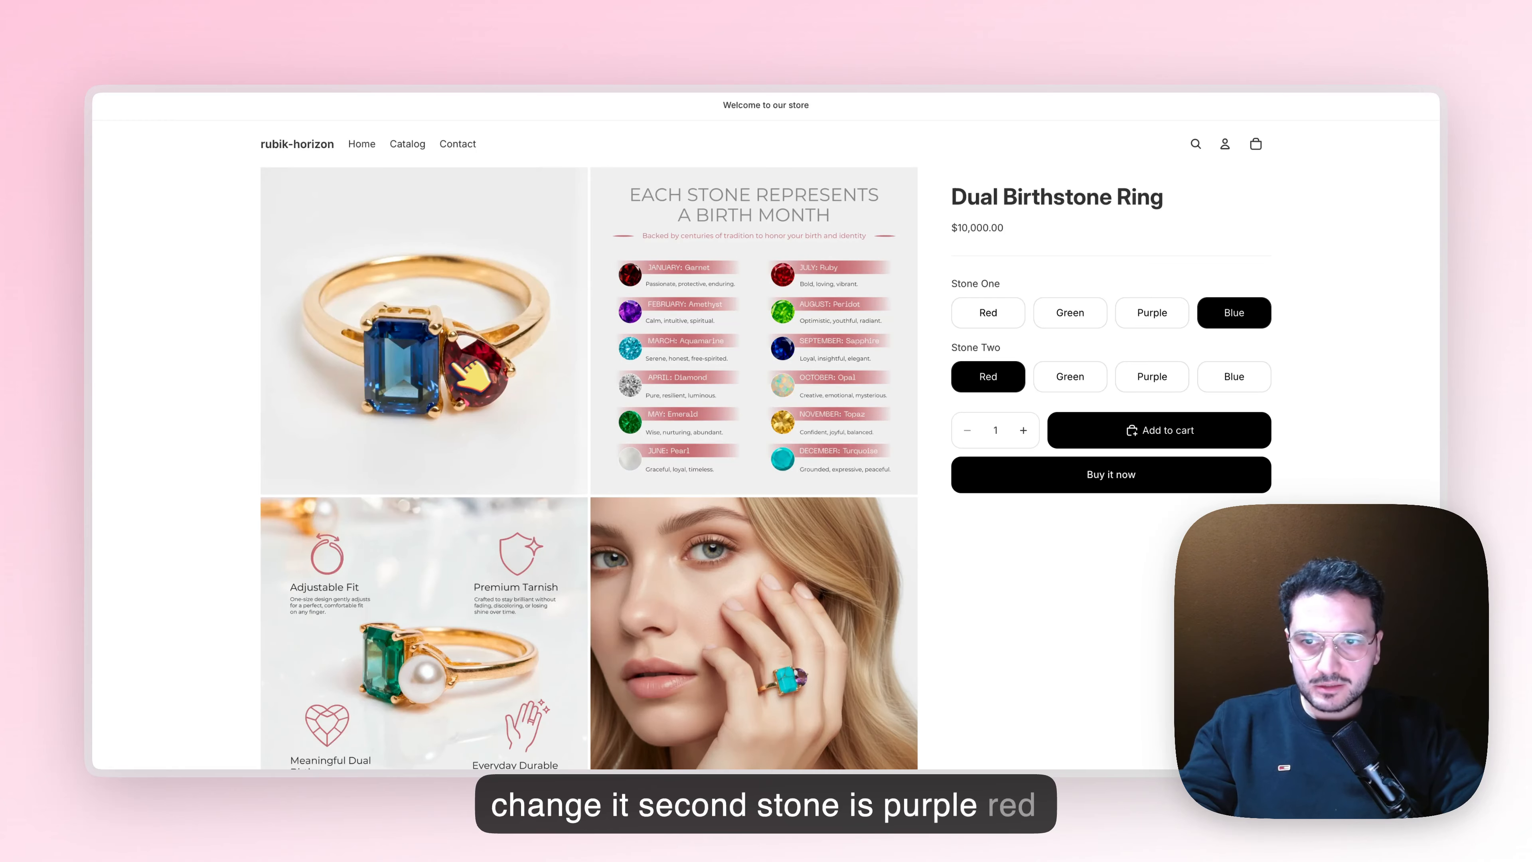
{"action": "left_click", "coordinate": [1070, 312]}
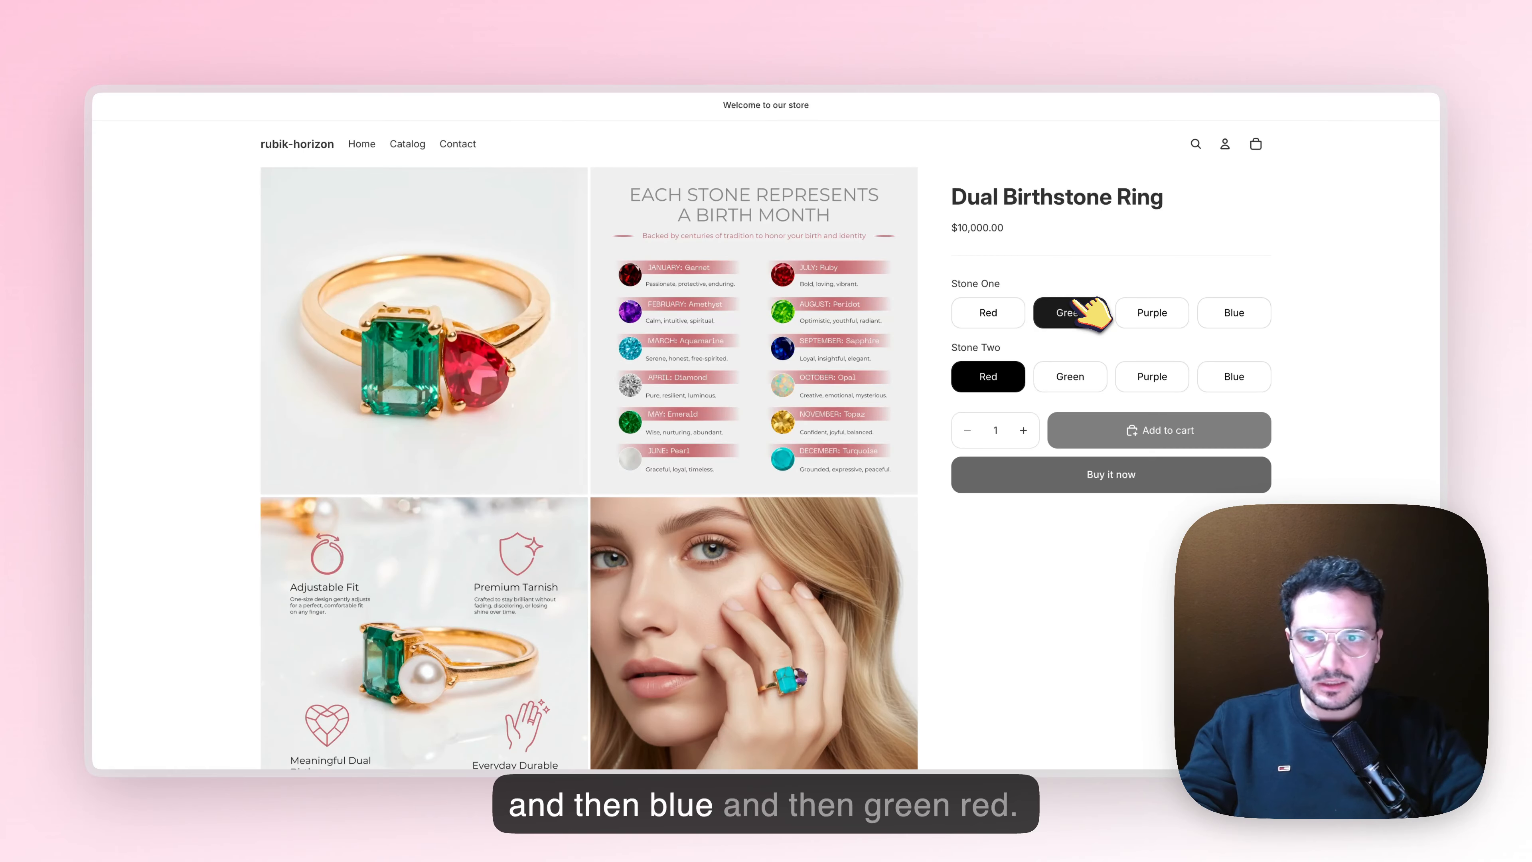
{"action": "left_click", "coordinate": [430, 379]}
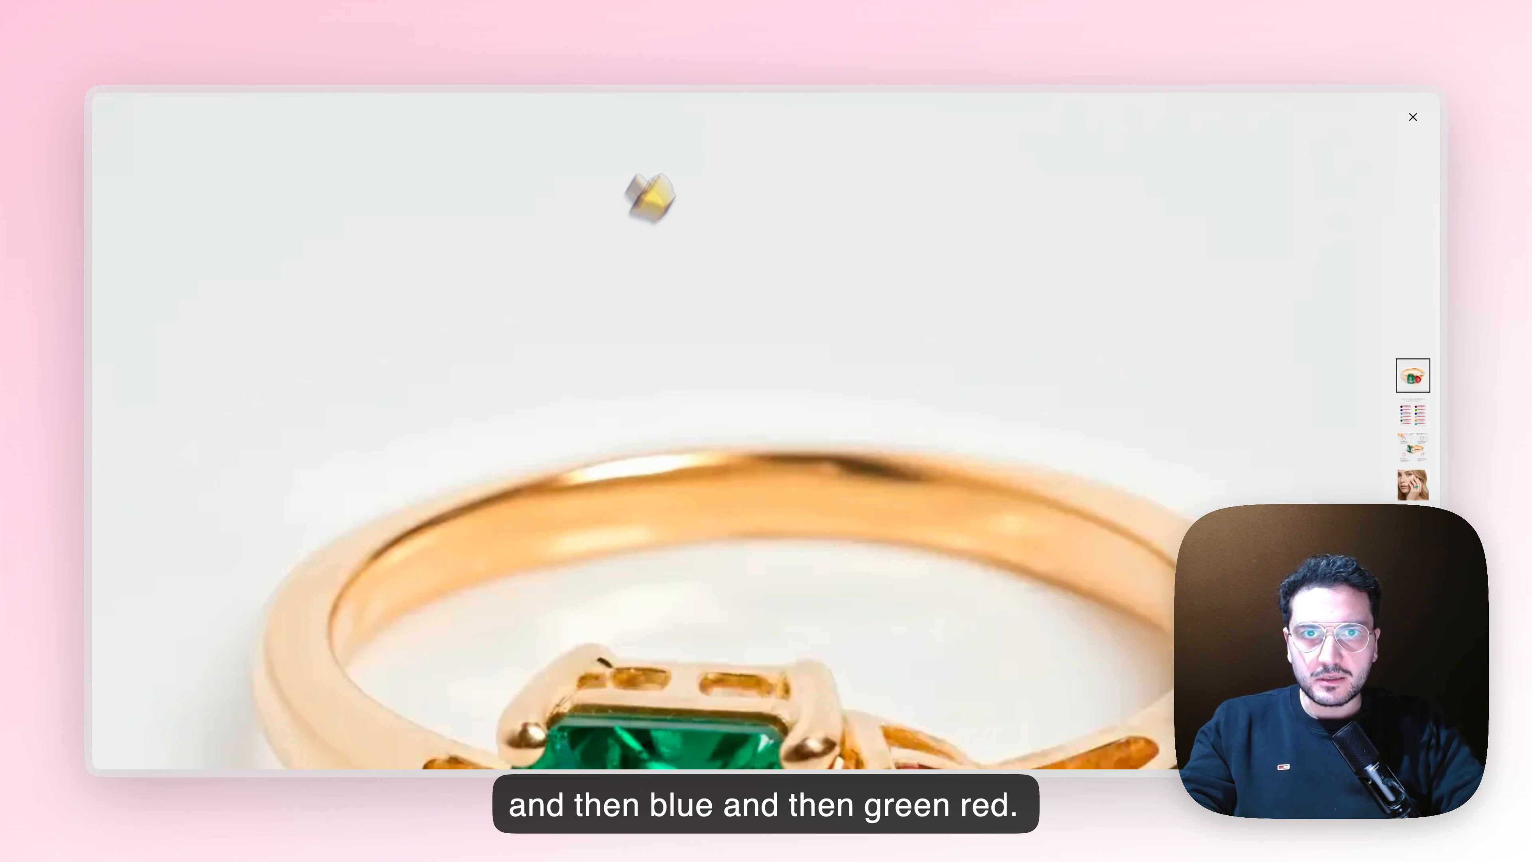
{"action": "left_click", "coordinate": [1413, 117]}
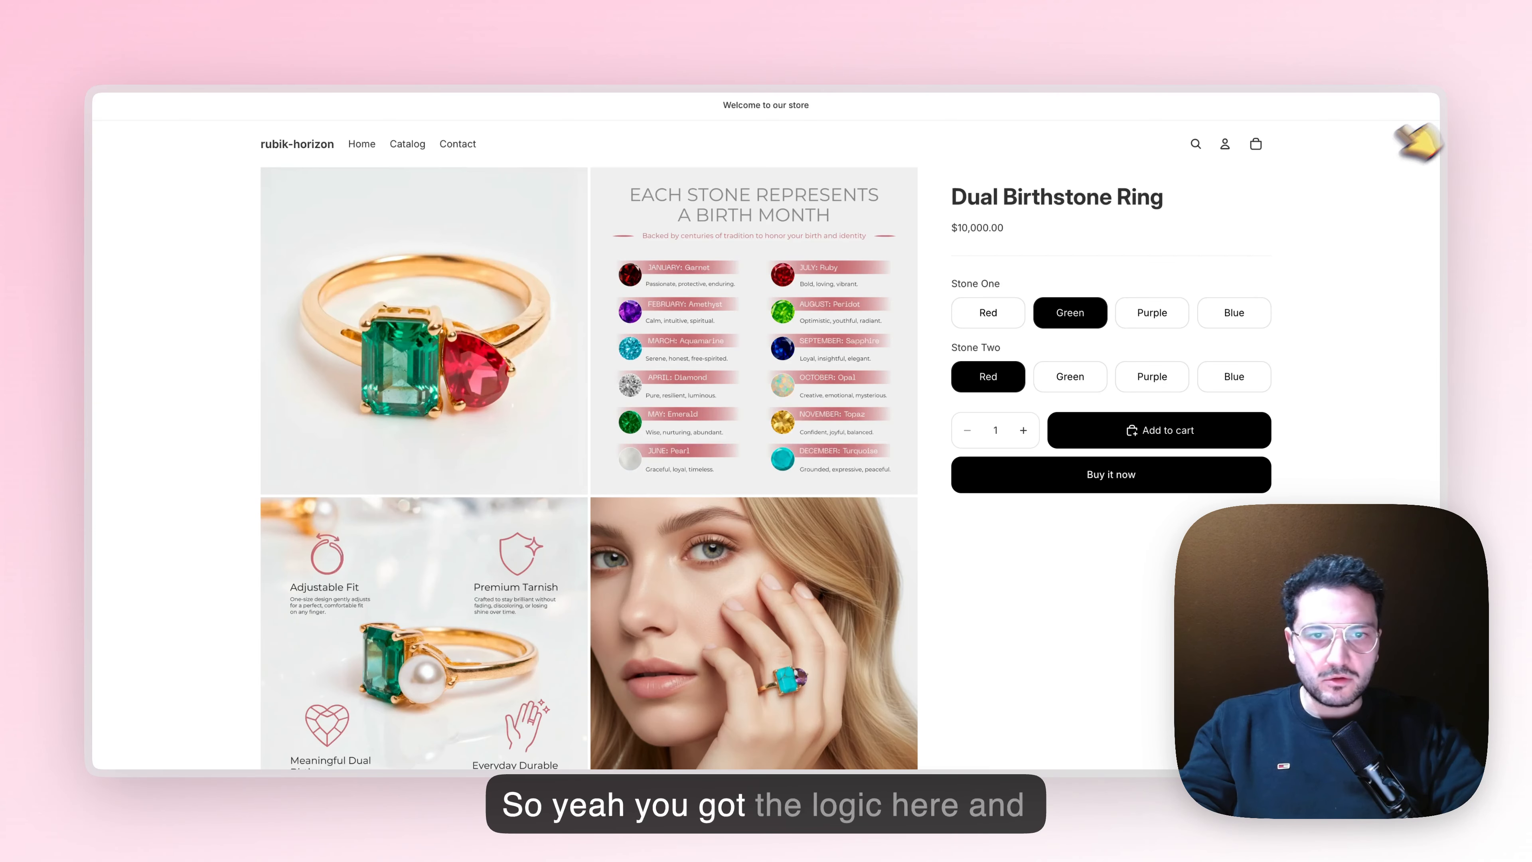
{"action": "scroll", "coordinate": [700, 416], "scroll_direction": "down", "scroll_amount": 5}
{"action": "scroll", "coordinate": [701, 407], "scroll_direction": "up", "scroll_amount": 5}
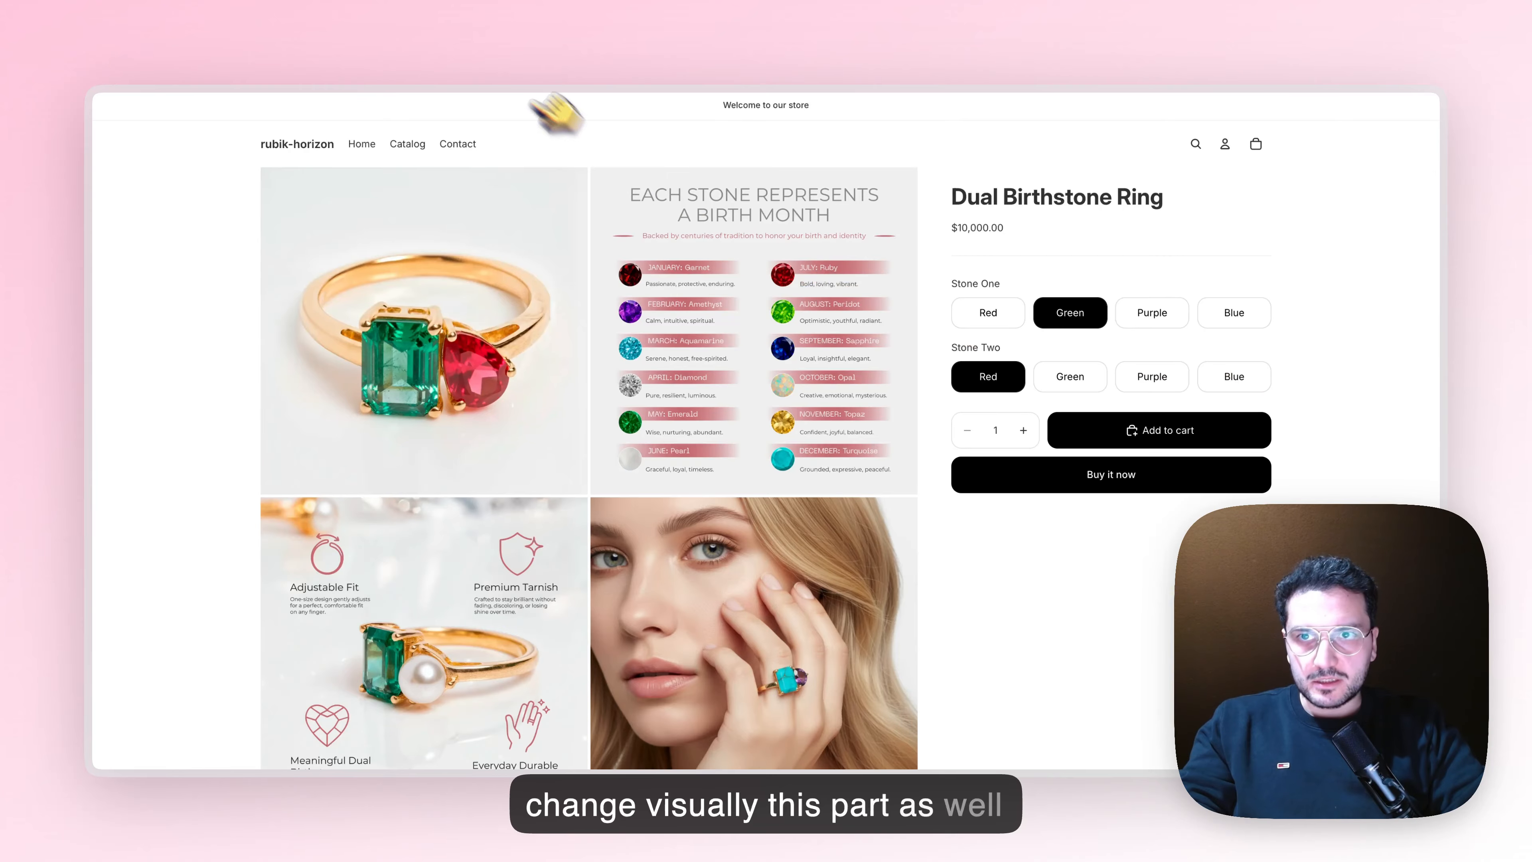
Return to Rubik Variant Images, enable variant image swatches, and activate and save the Rubik Swatch embed on the Horizon (Main) theme
{"action": "left_click", "coordinate": [481, 45]}
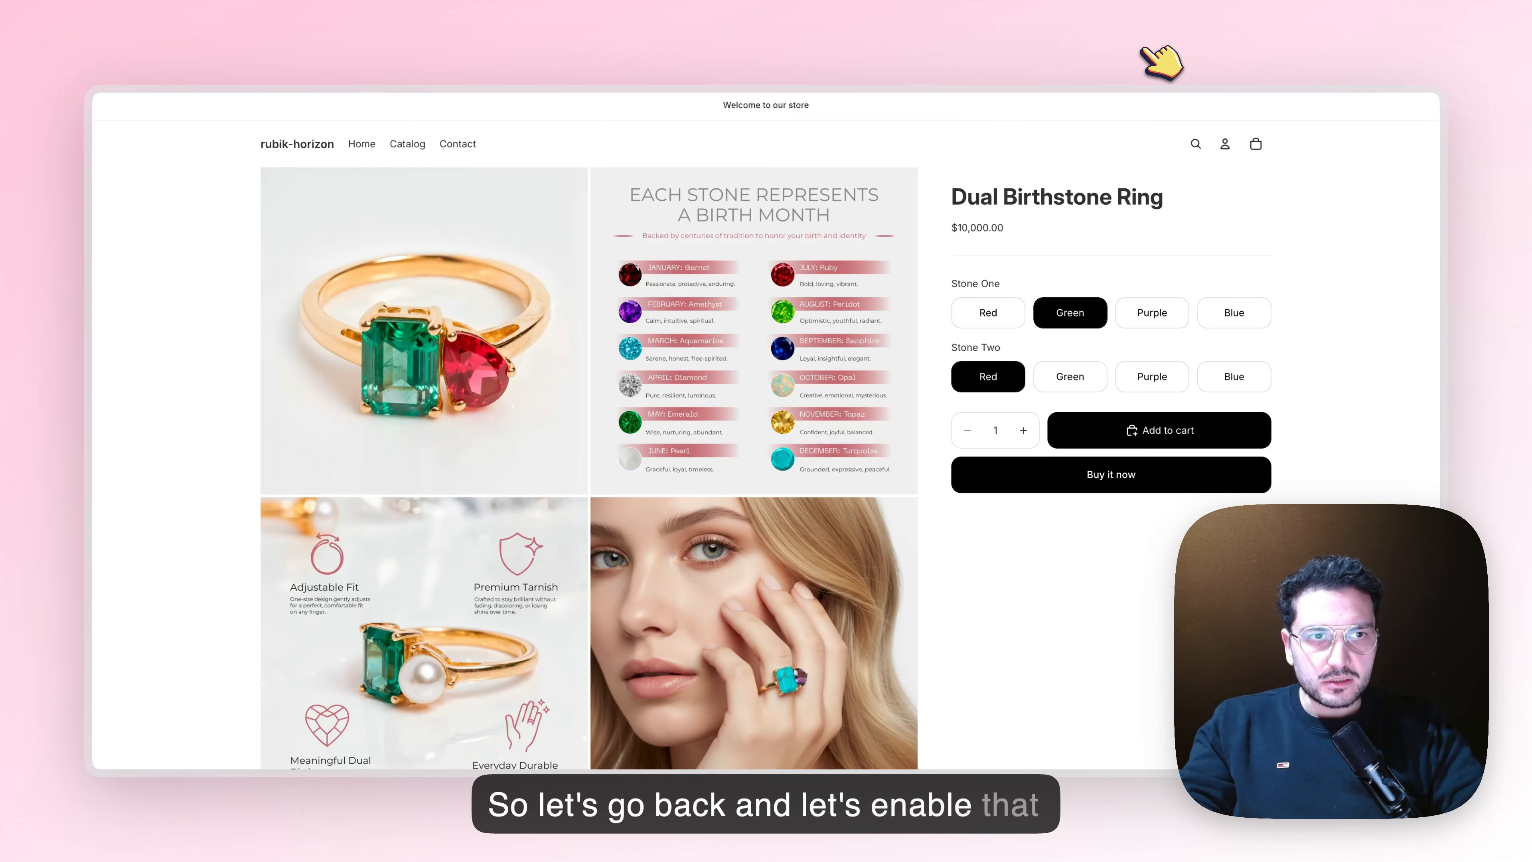
{"action": "left_click", "coordinate": [1161, 57]}
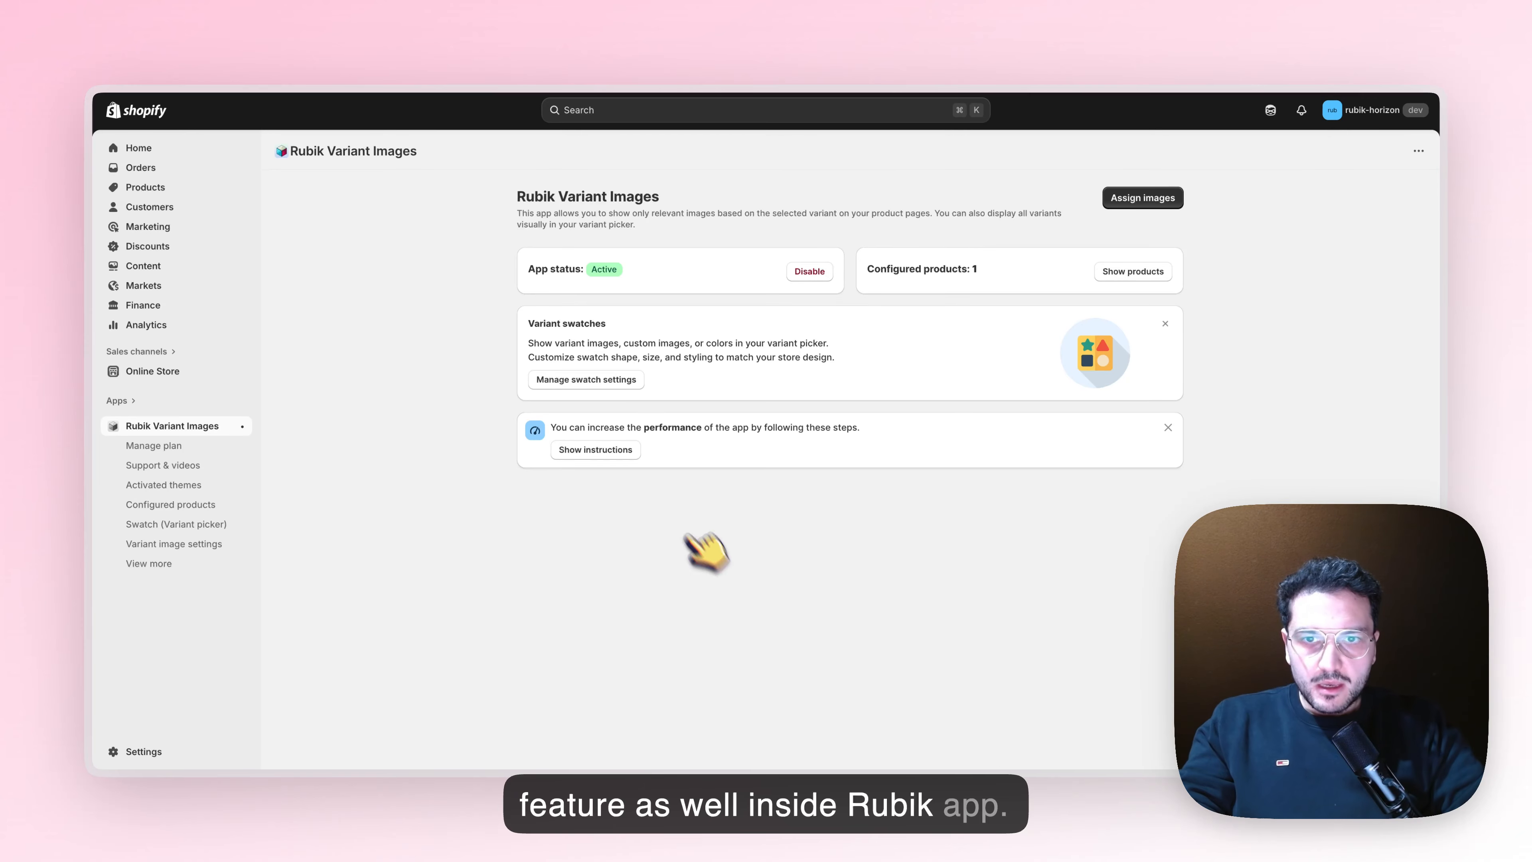
{"action": "left_click", "coordinate": [617, 380]}
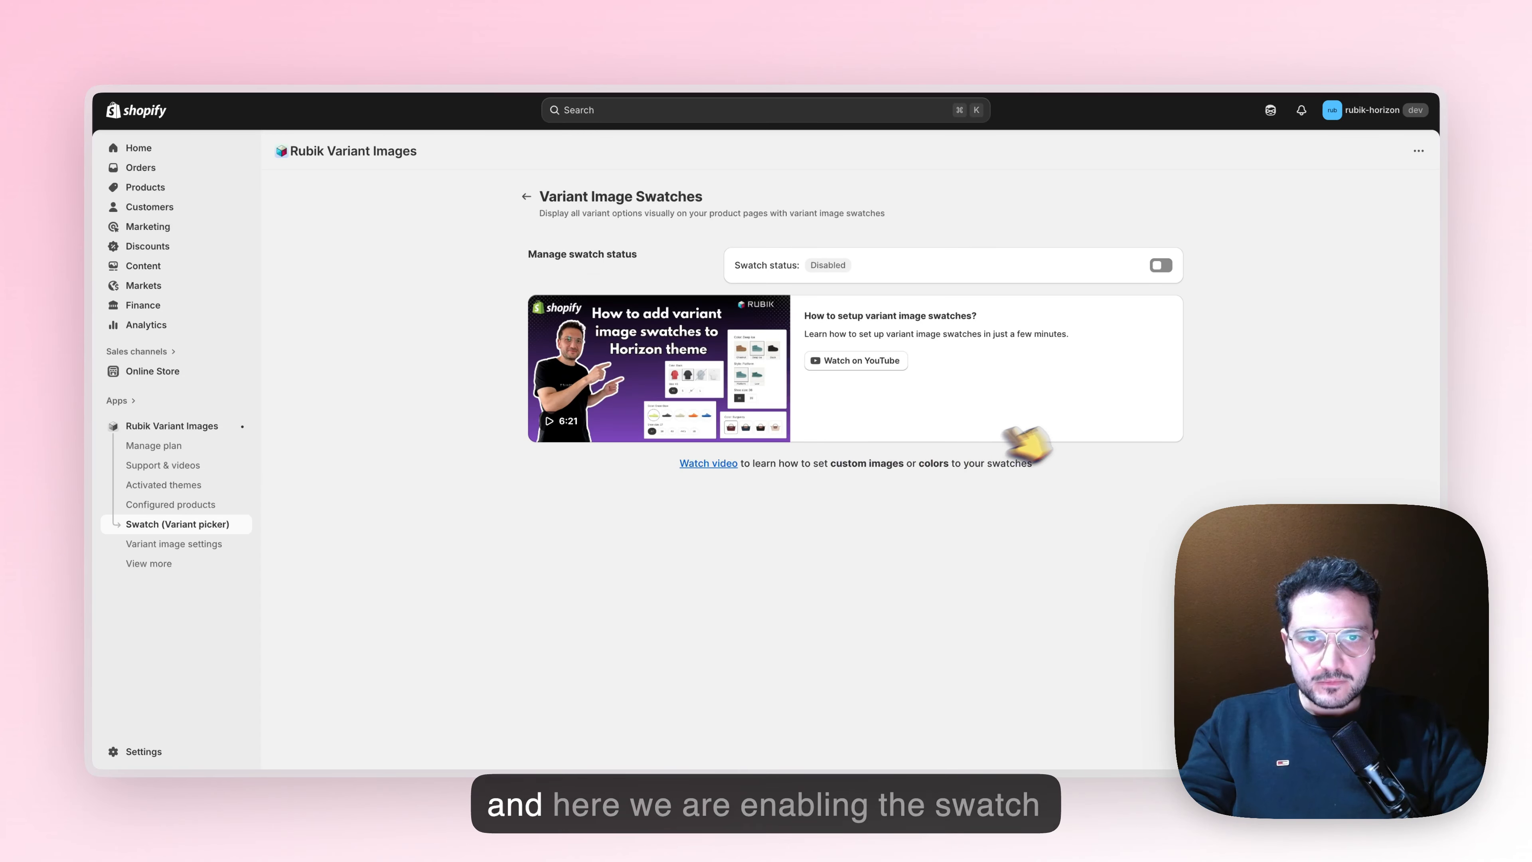
{"action": "left_click", "coordinate": [1160, 265]}
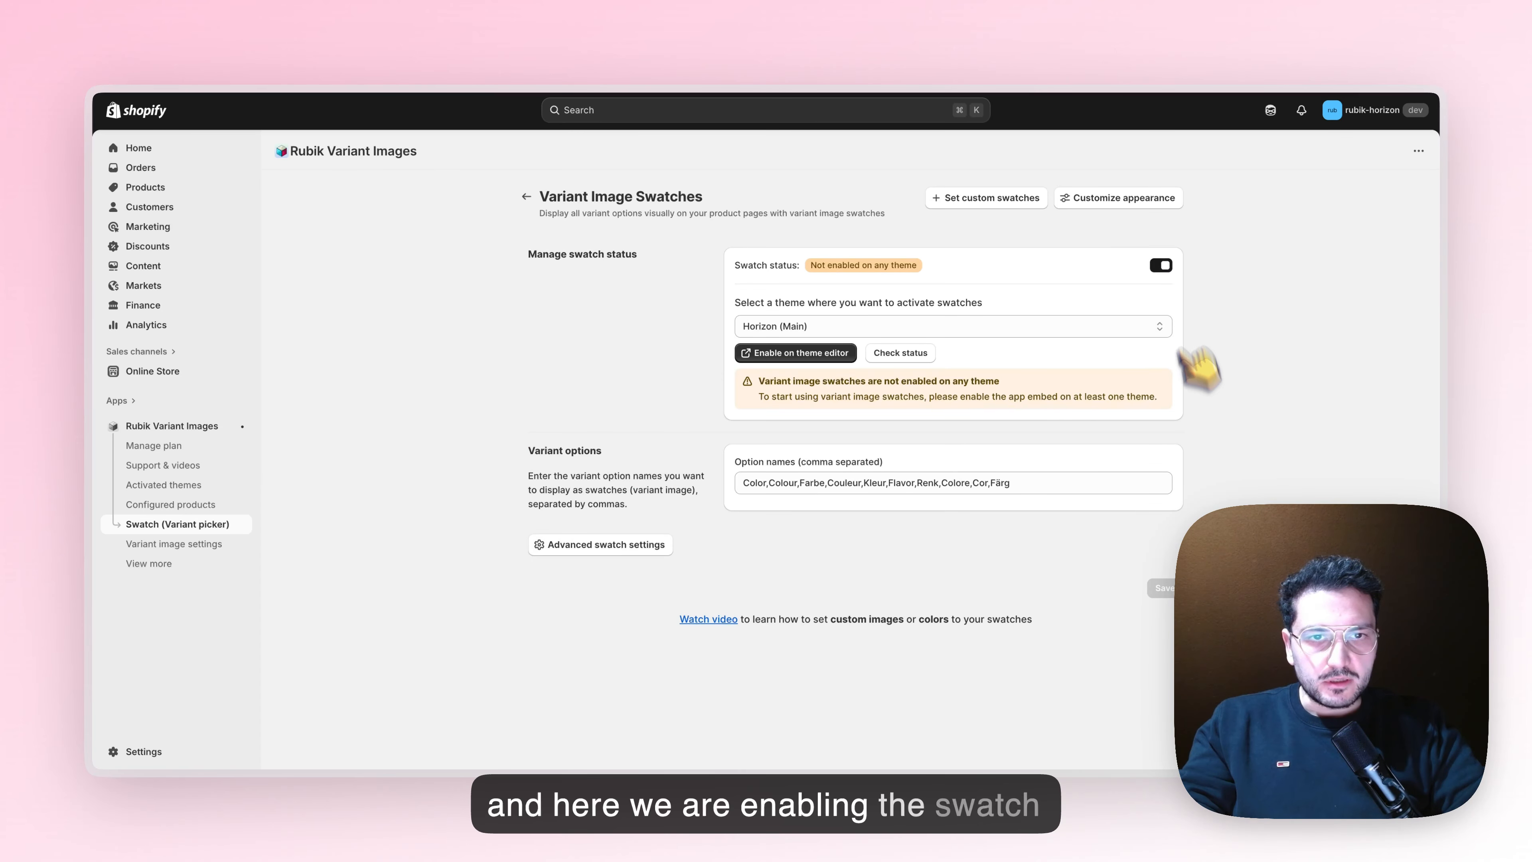
{"action": "left_click", "coordinate": [763, 358]}
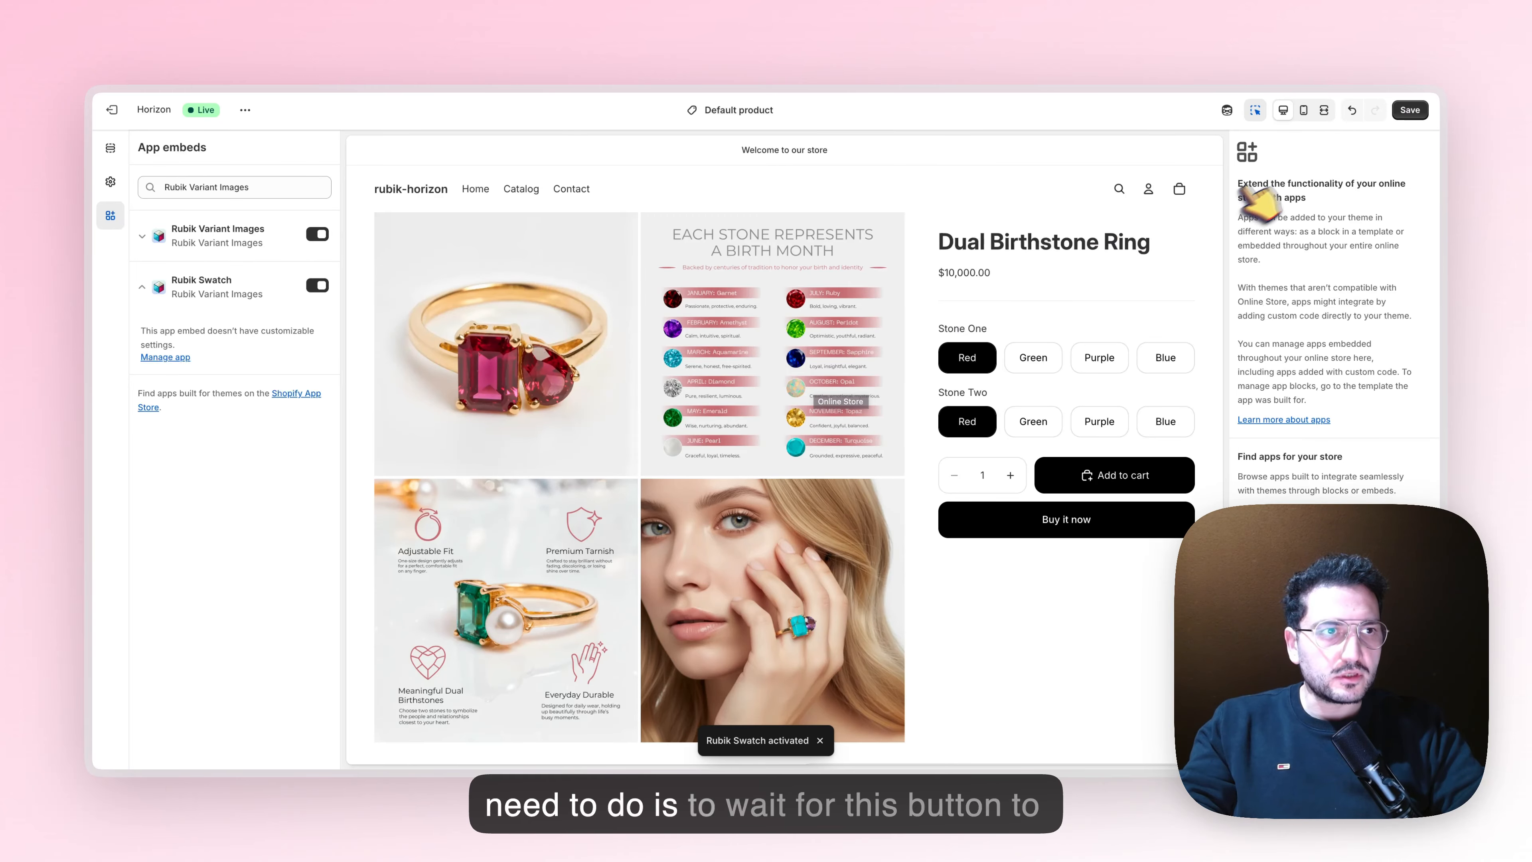
{"action": "left_click", "coordinate": [1414, 111]}
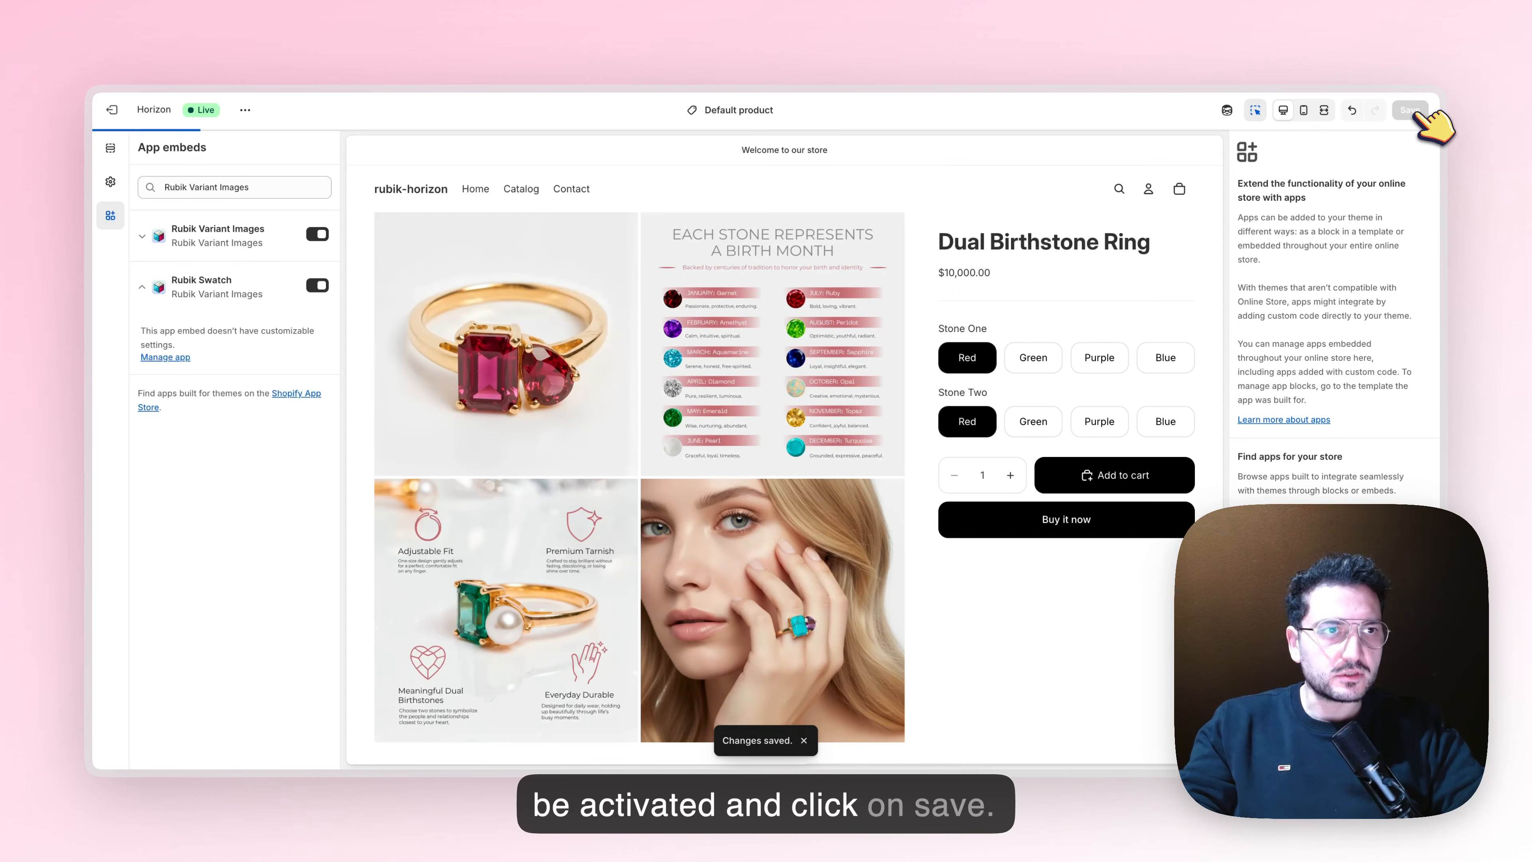
Close the theme editor and check the swatch activation status for the Horizon (Main) theme
{"action": "left_click", "coordinate": [1363, 56]}
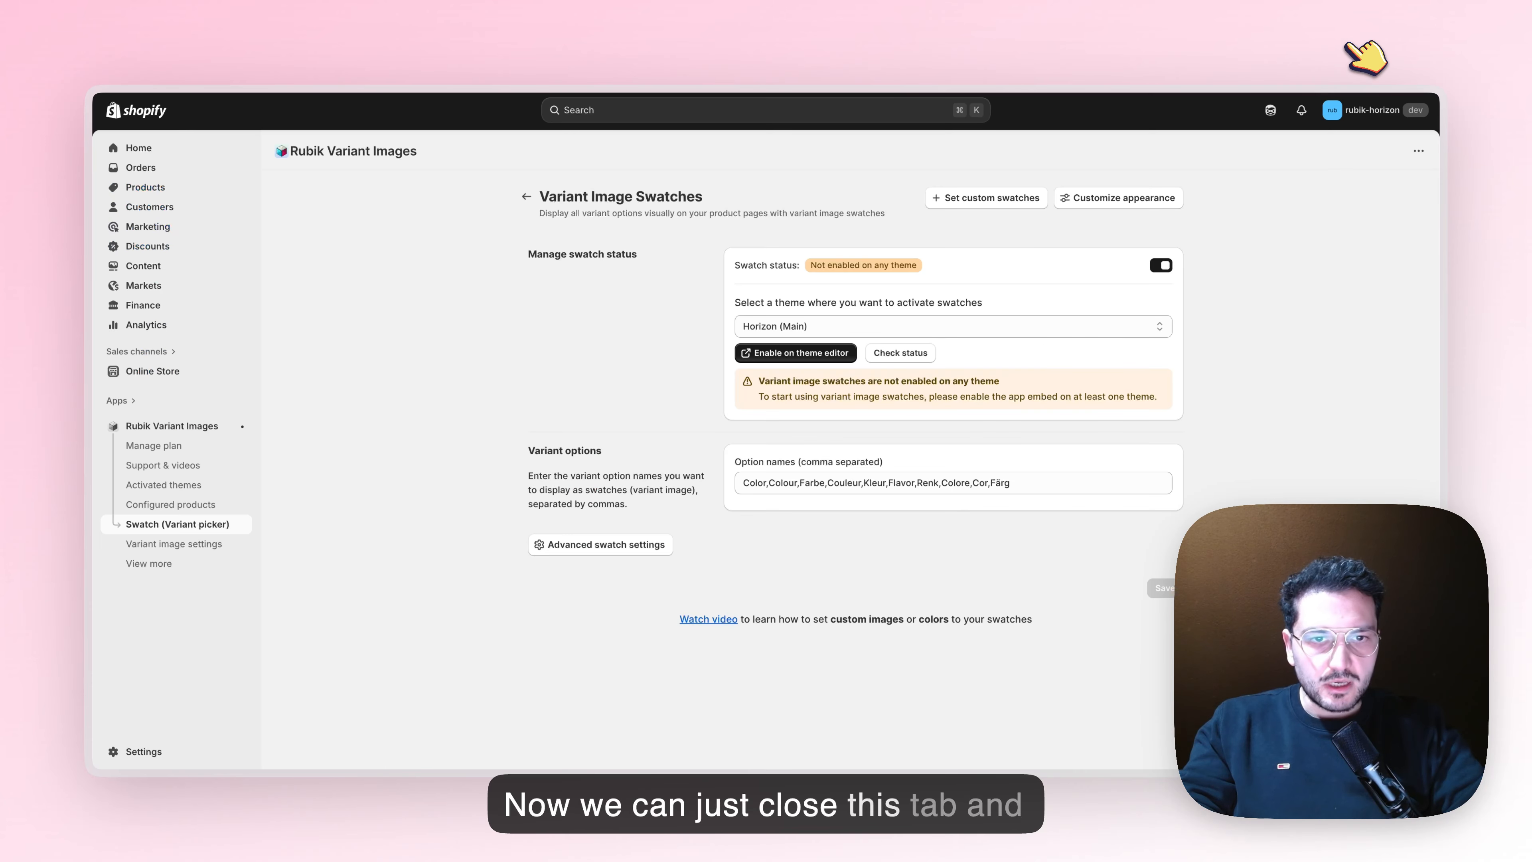
{"action": "left_click", "coordinate": [903, 352]}
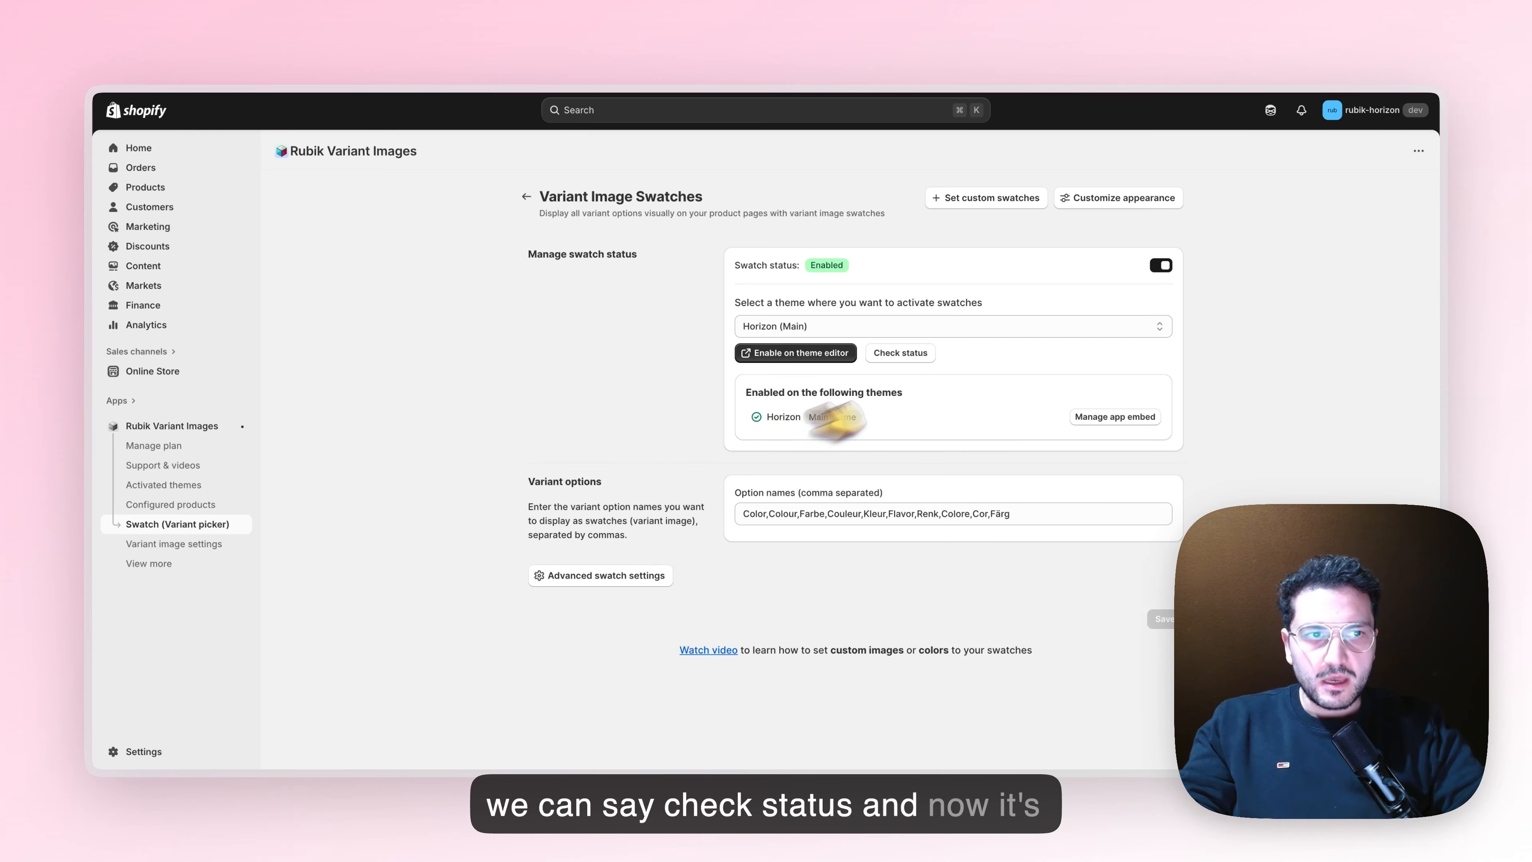
Replace the variant option names shown as swatches with "Stone One,Stone Two" and save the swatch settings
{"action": "left_click", "coordinate": [1035, 514]}
{"action": "left_click_drag", "start_coordinate": [531, 480], "coordinate": [604, 481]}
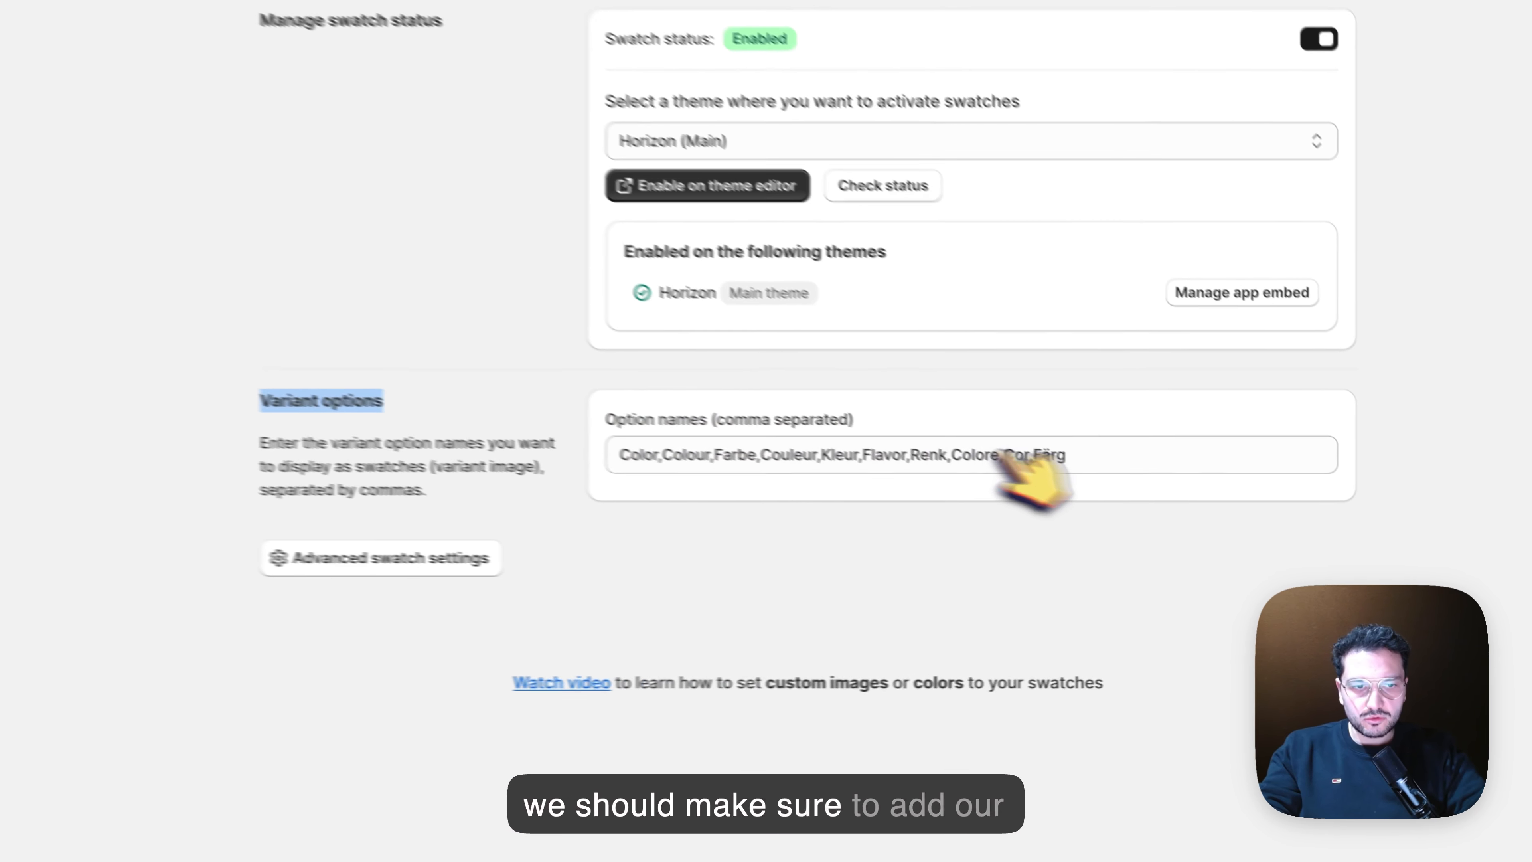
{"action": "left_click", "coordinate": [1020, 515]}
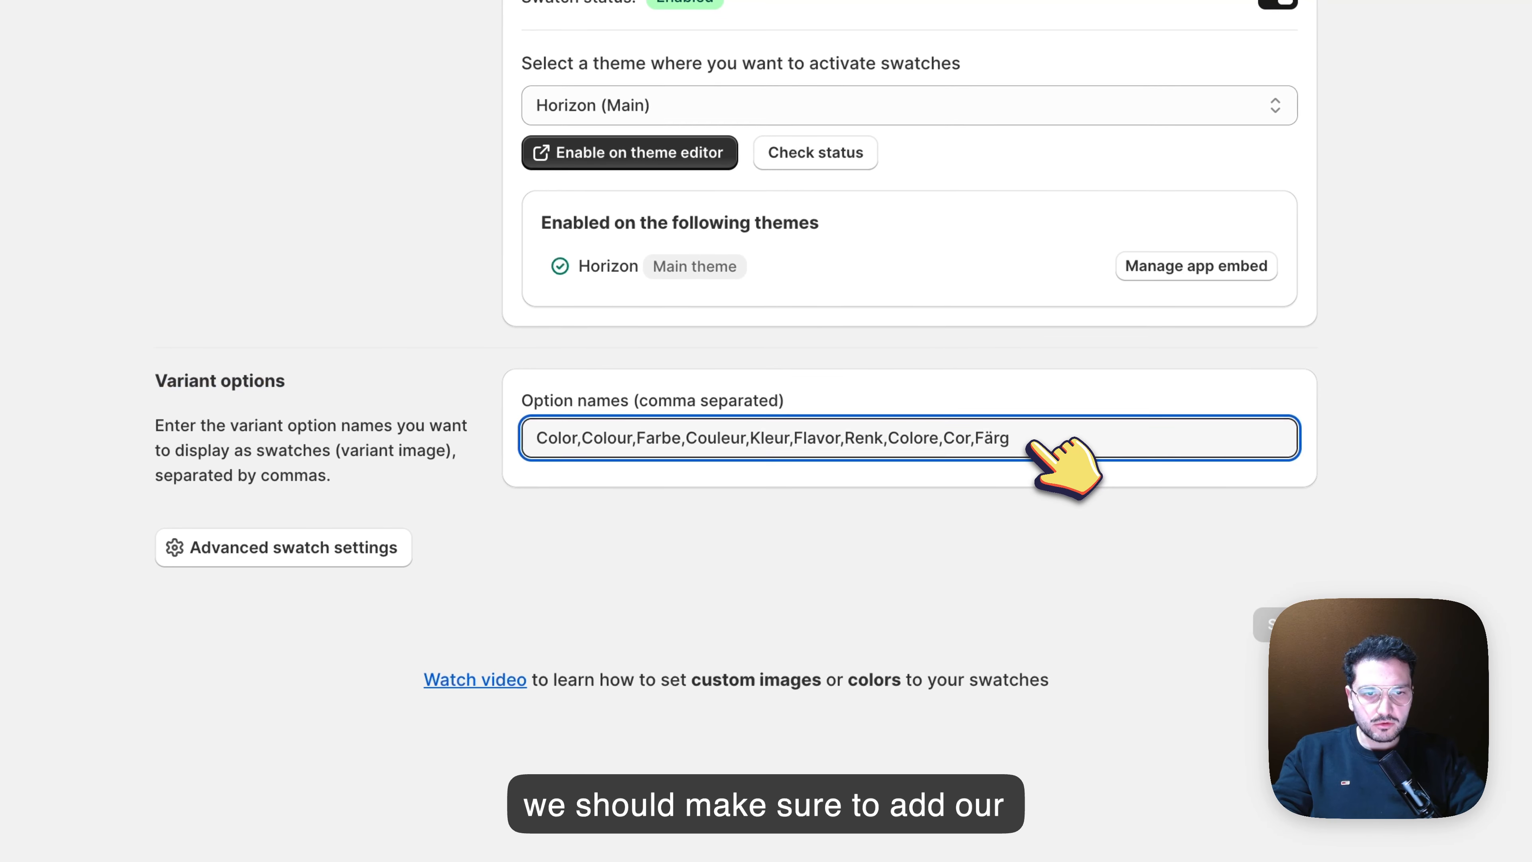
{"action": "type", "text": ",Stone"}
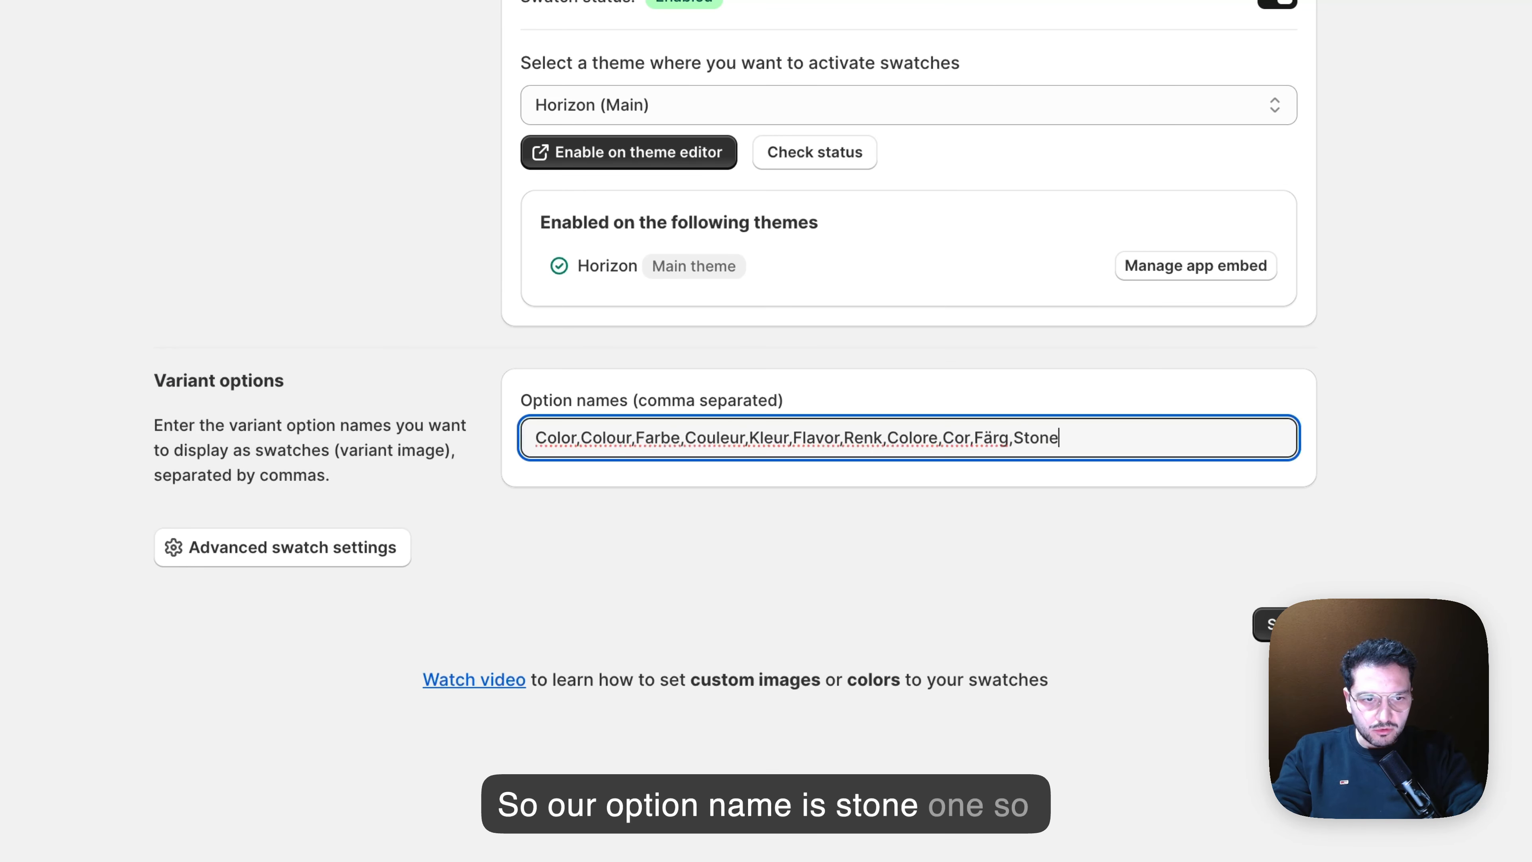
{"action": "type", "text": " Onew"}
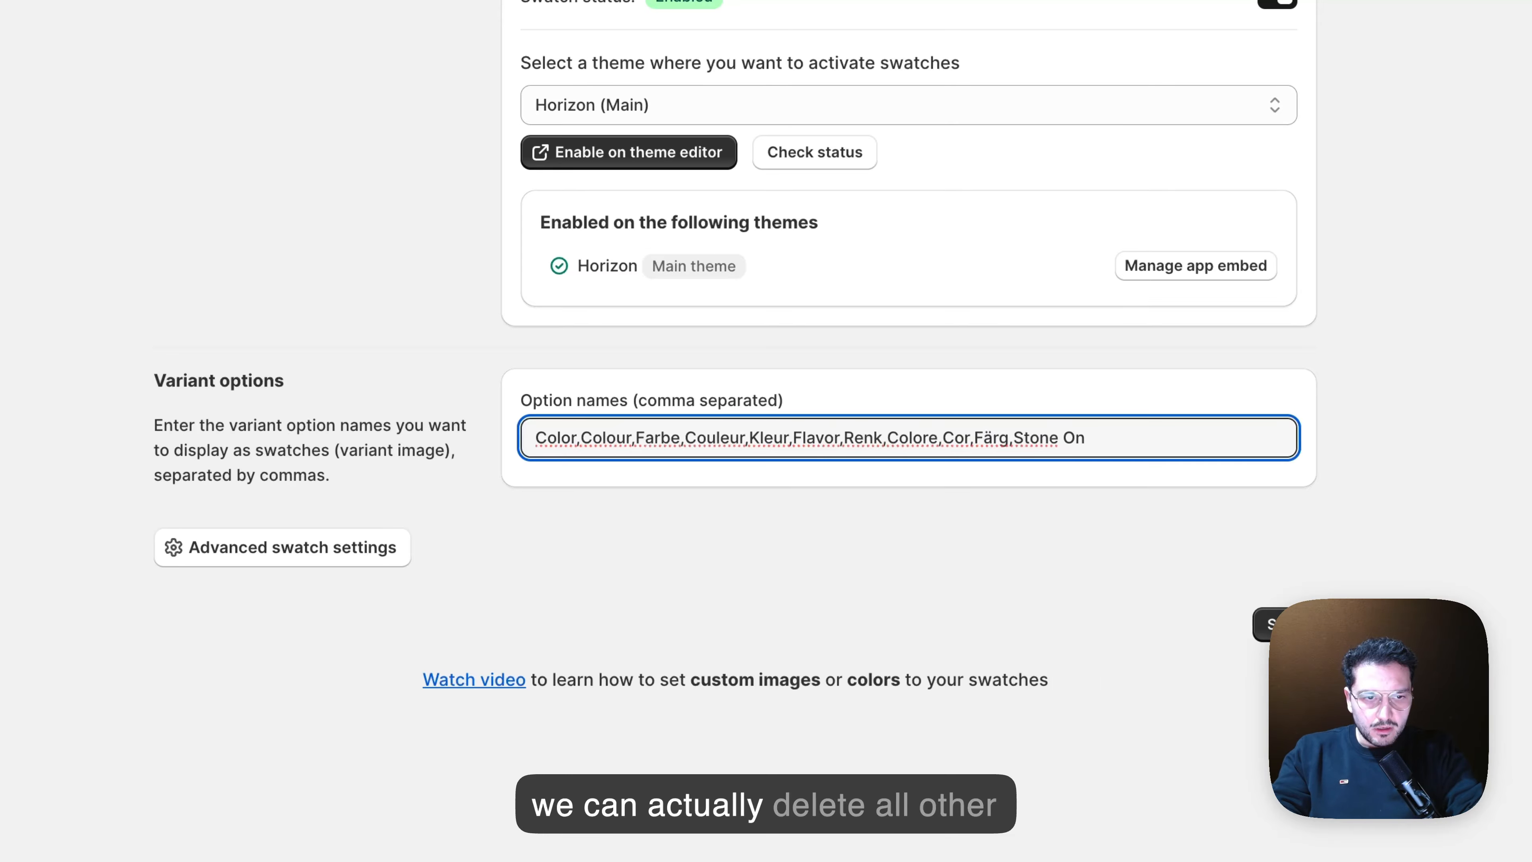
{"action": "key", "text": "ctrl+a"}
{"action": "key", "text": "BackSpace"}
{"action": "type", "text": "Stone"}
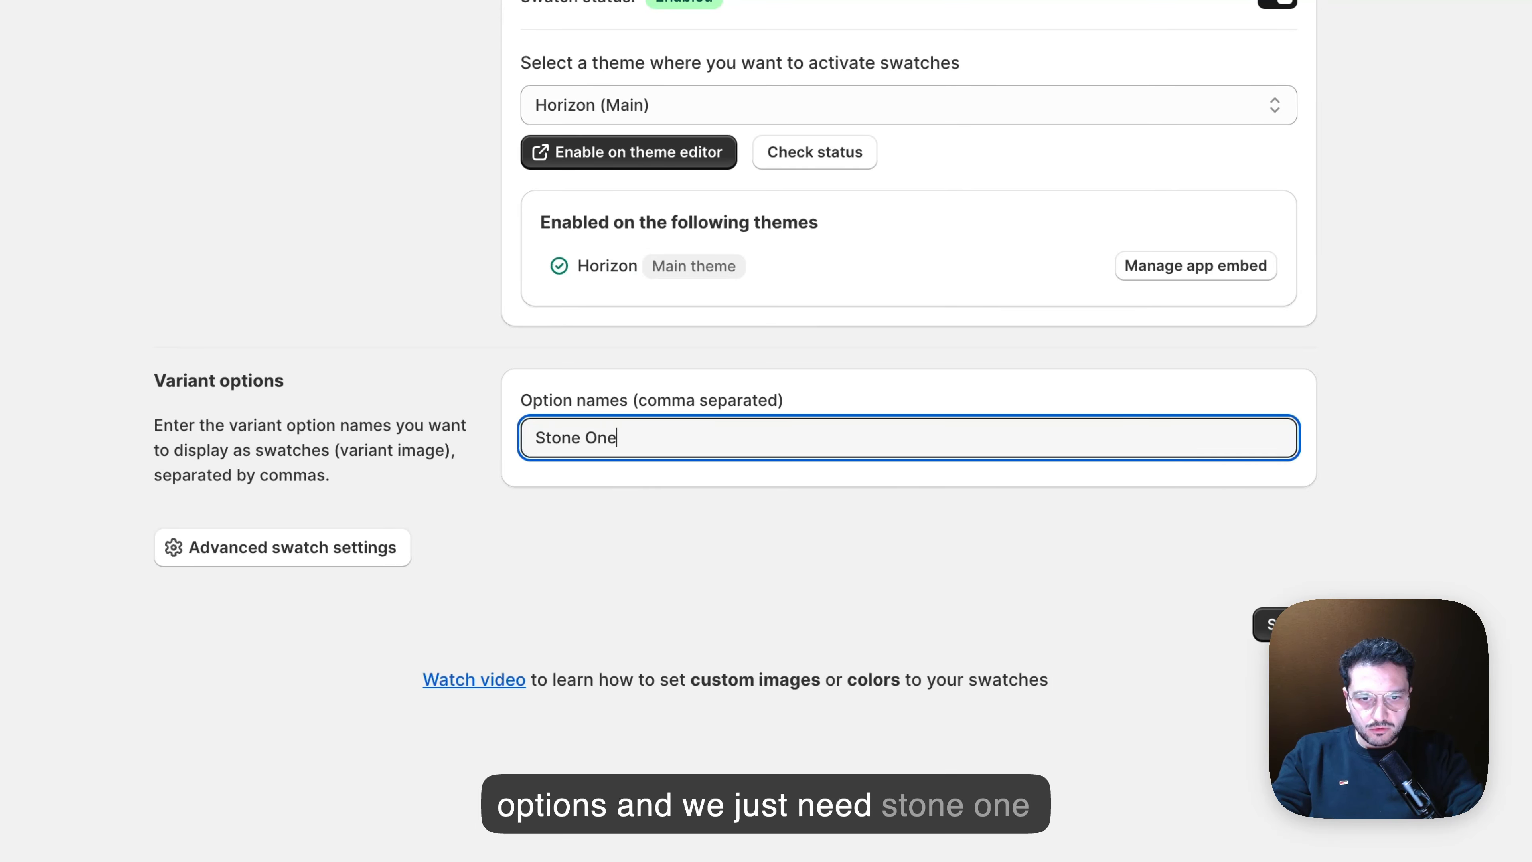
{"action": "type", "text": " One,"}
{"action": "key", "text": "BackSpace"}
{"action": "type", "text": "Stone Two"}
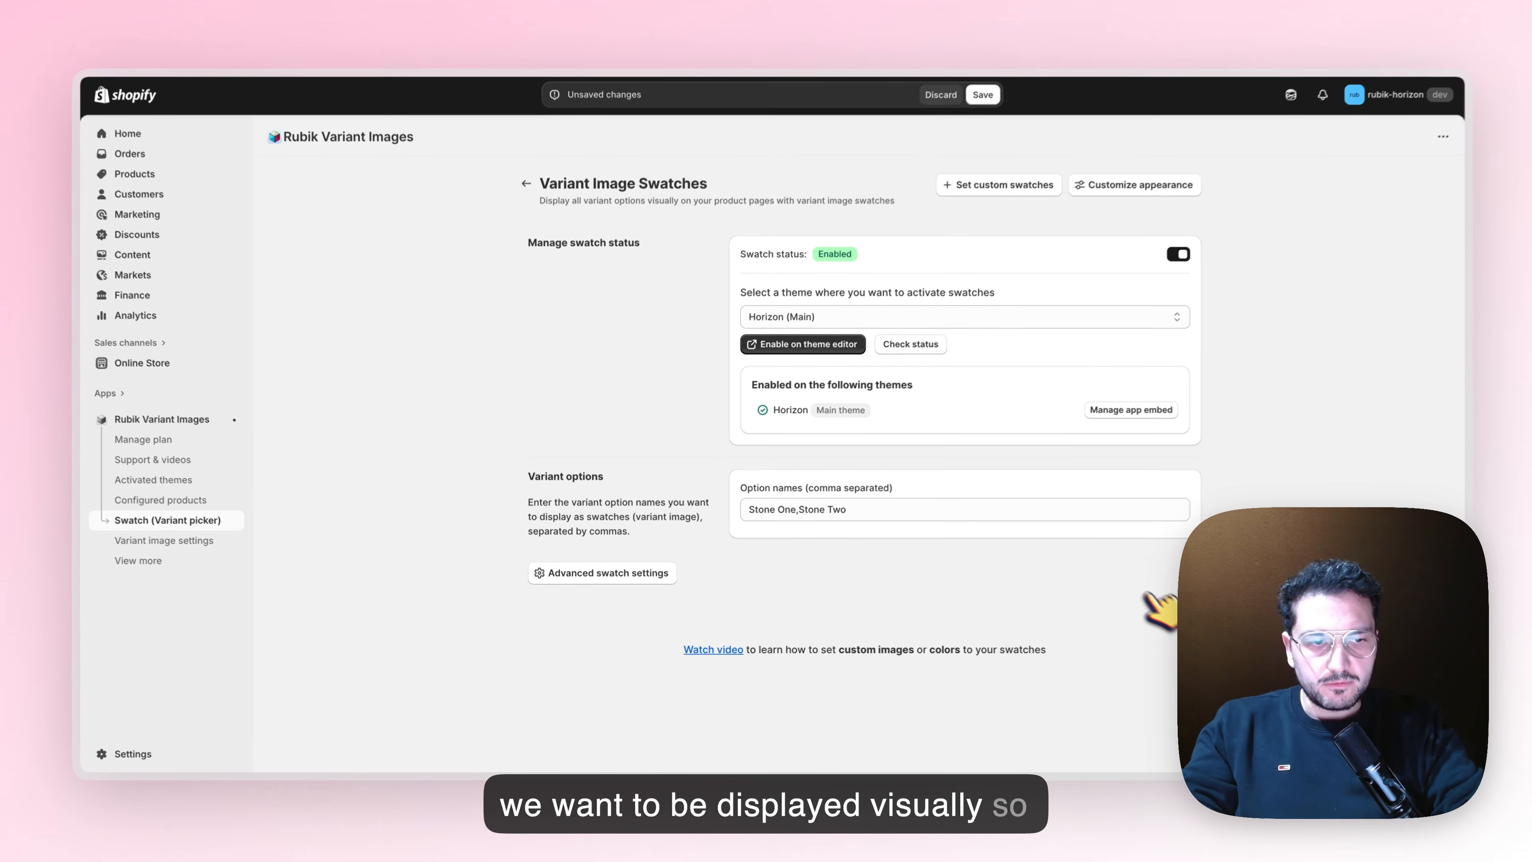
{"action": "left_click", "coordinate": [1162, 622]}
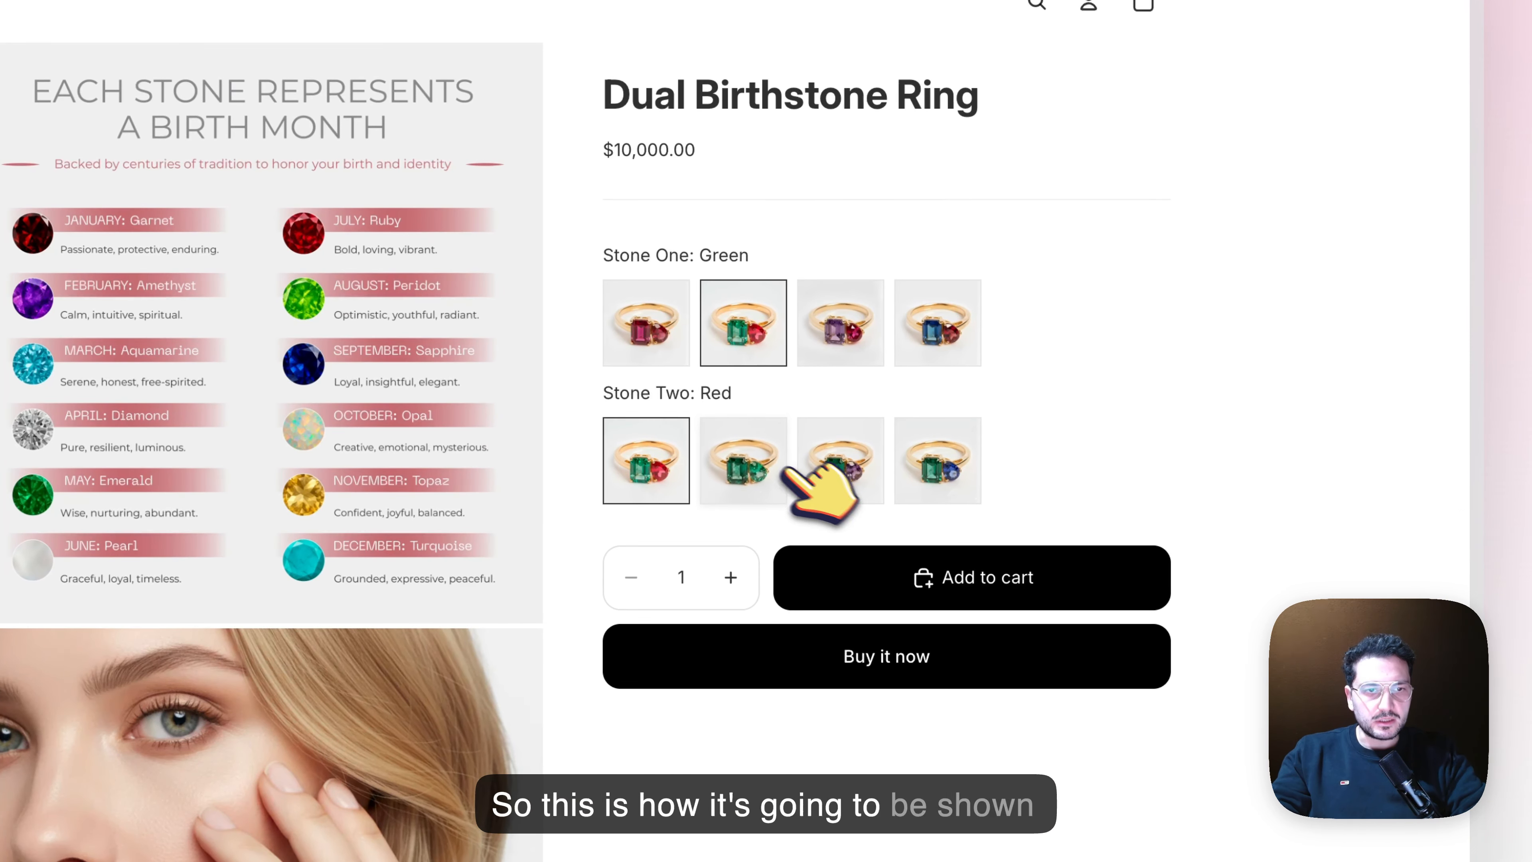
Test the storefront's image swatches with Stone Two Green and Stone One Blue, and compare them with the House of Dove ring page
{"action": "left_click", "coordinate": [774, 460]}
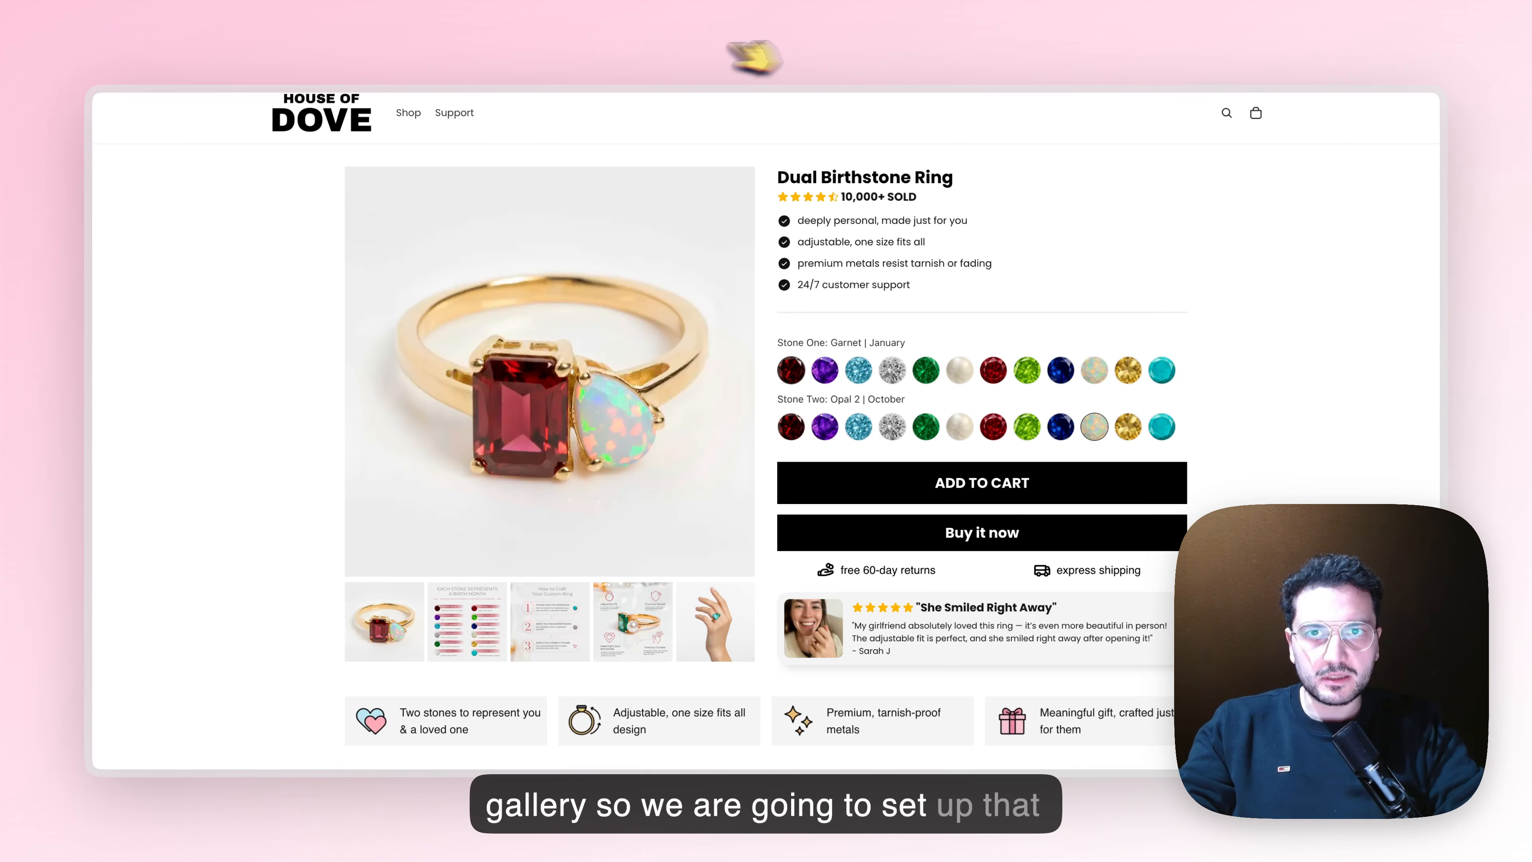
{"action": "left_click", "coordinate": [627, 42]}
{"action": "left_click", "coordinate": [1149, 327]}
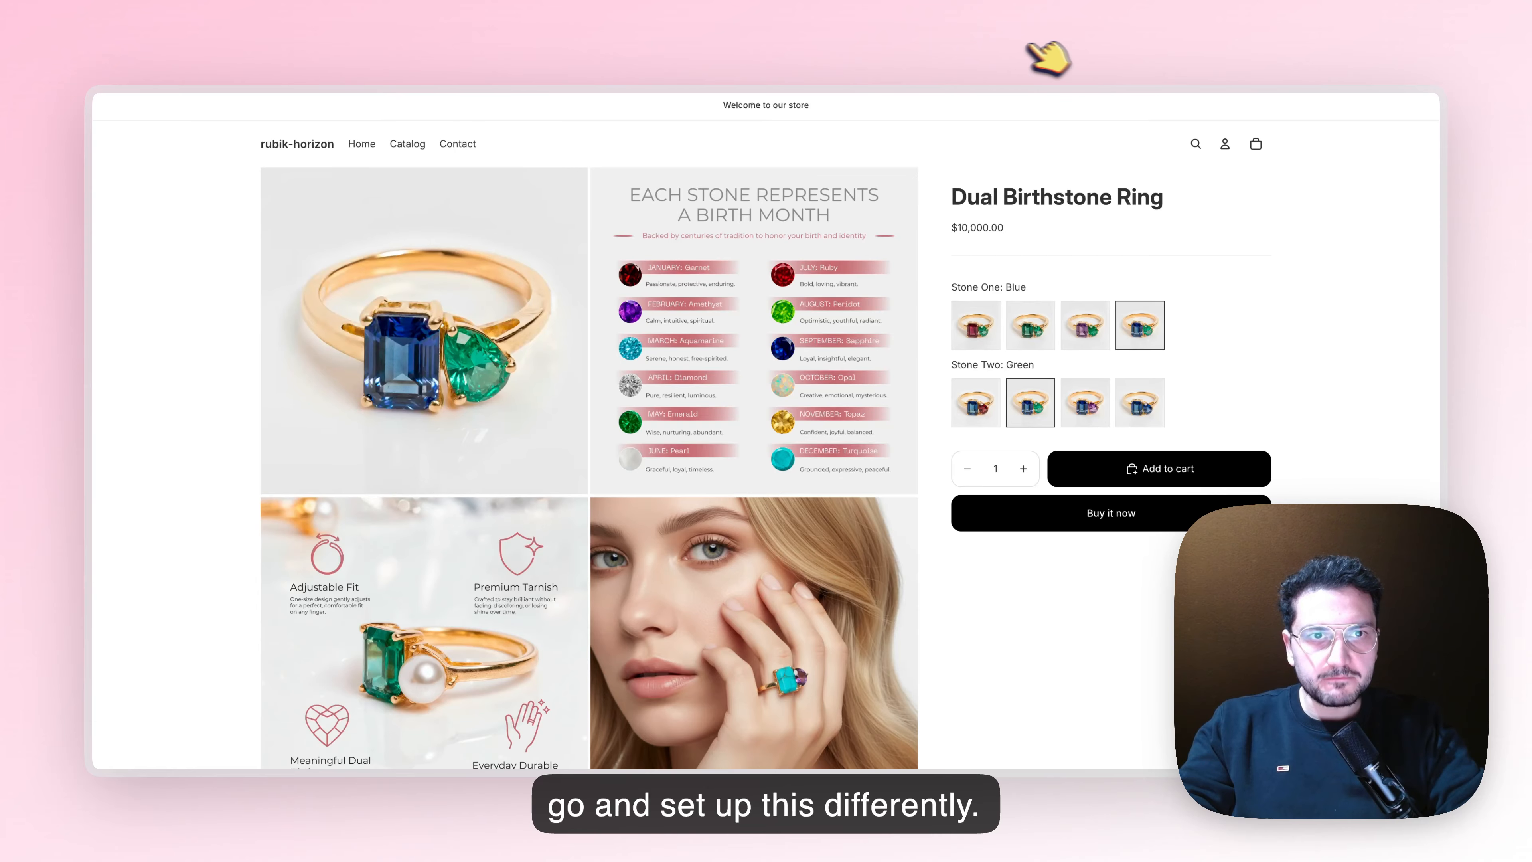
Return to the Variant Image Swatches settings and open custom swatch editing for the Dual Birthstone Ring
{"action": "left_click", "coordinate": [1155, 45]}
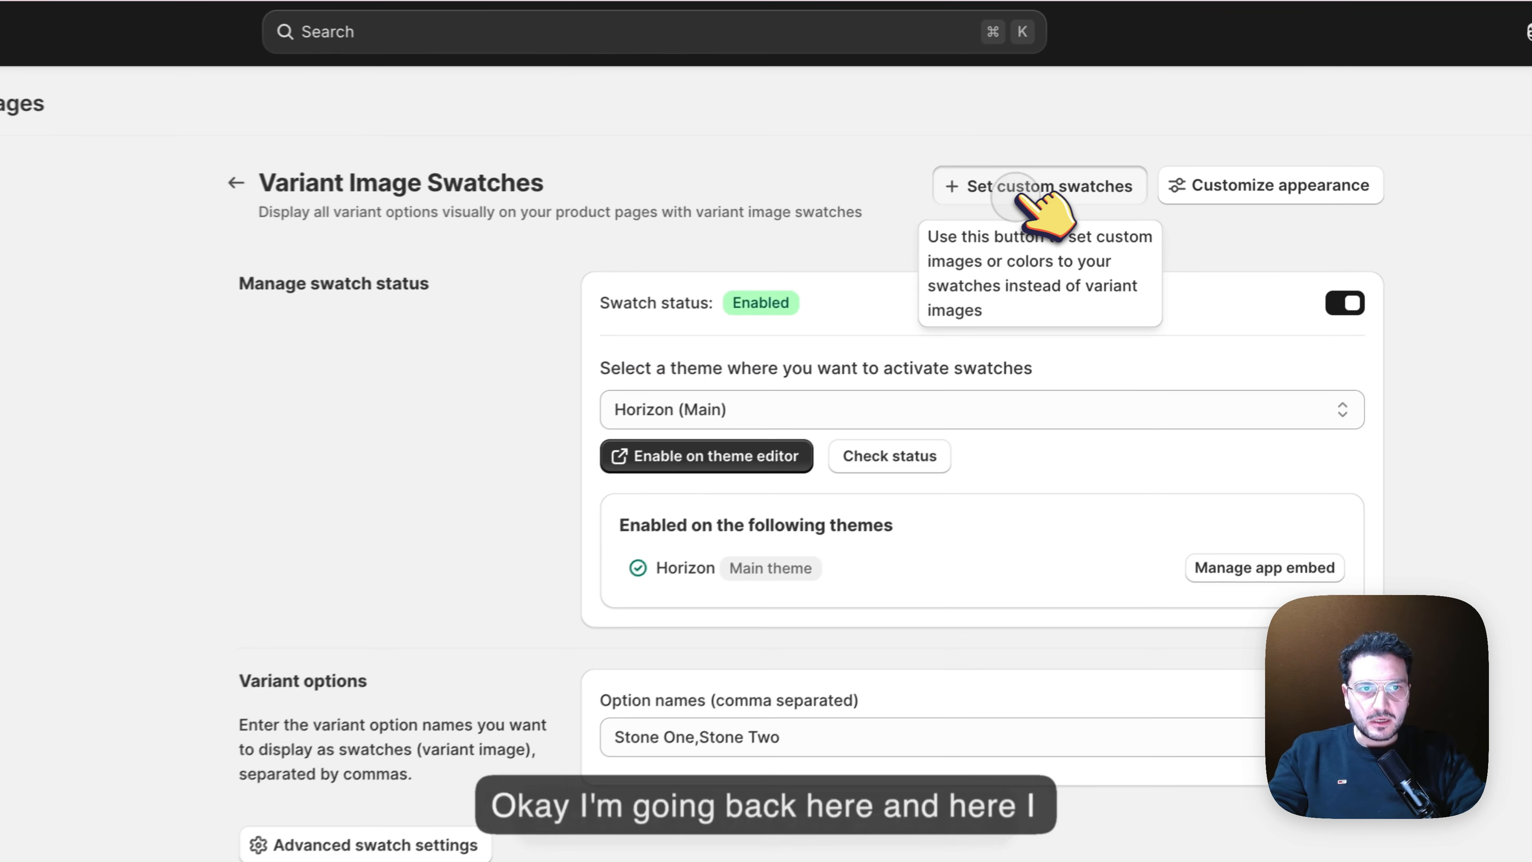
{"action": "left_click", "coordinate": [989, 198]}
{"action": "left_click", "coordinate": [598, 386]}
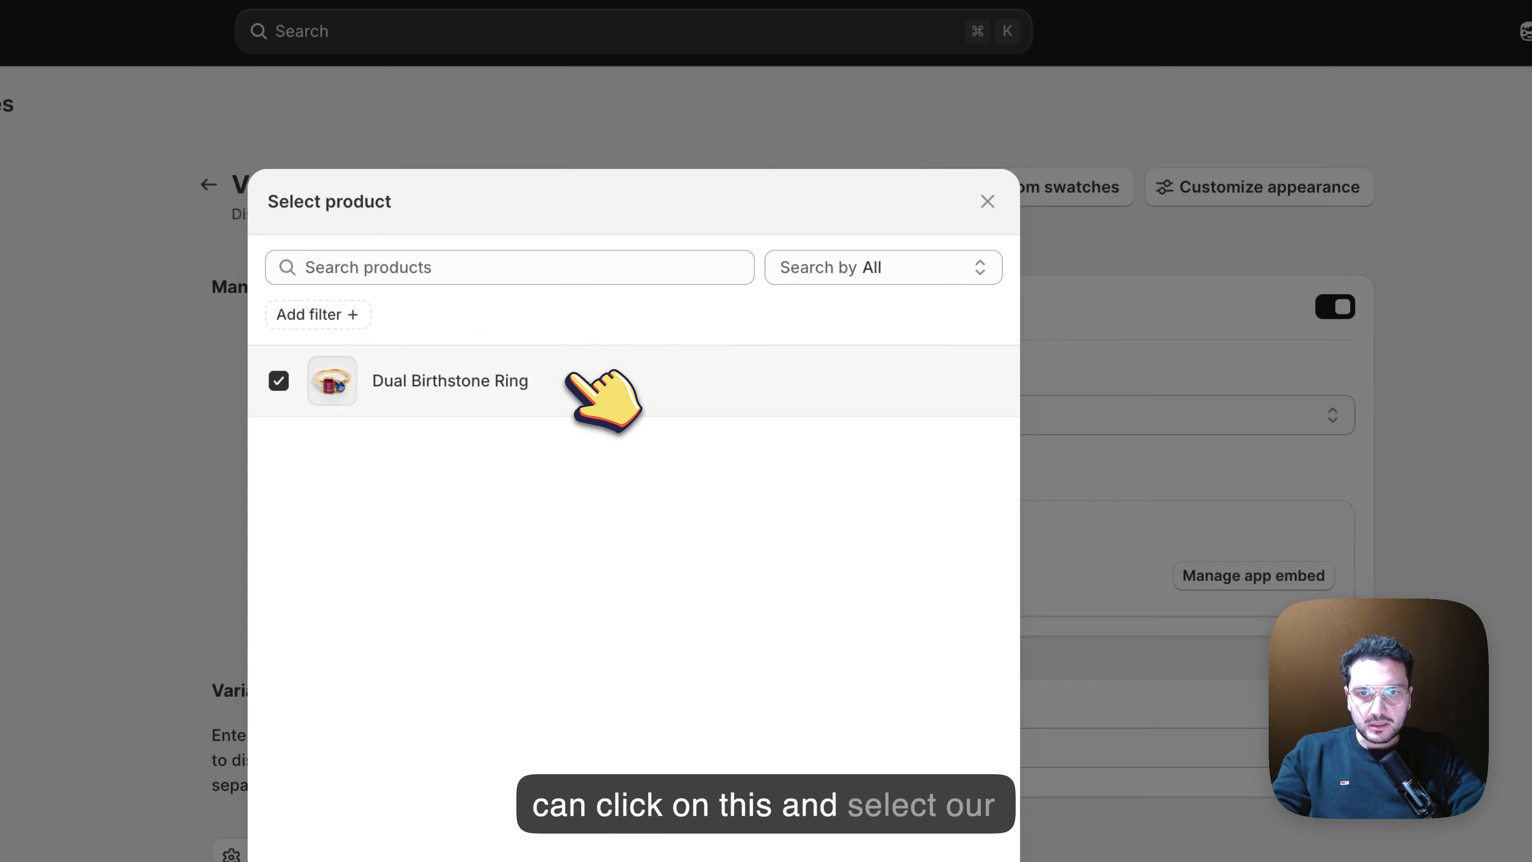
{"action": "left_click", "coordinate": [844, 616]}
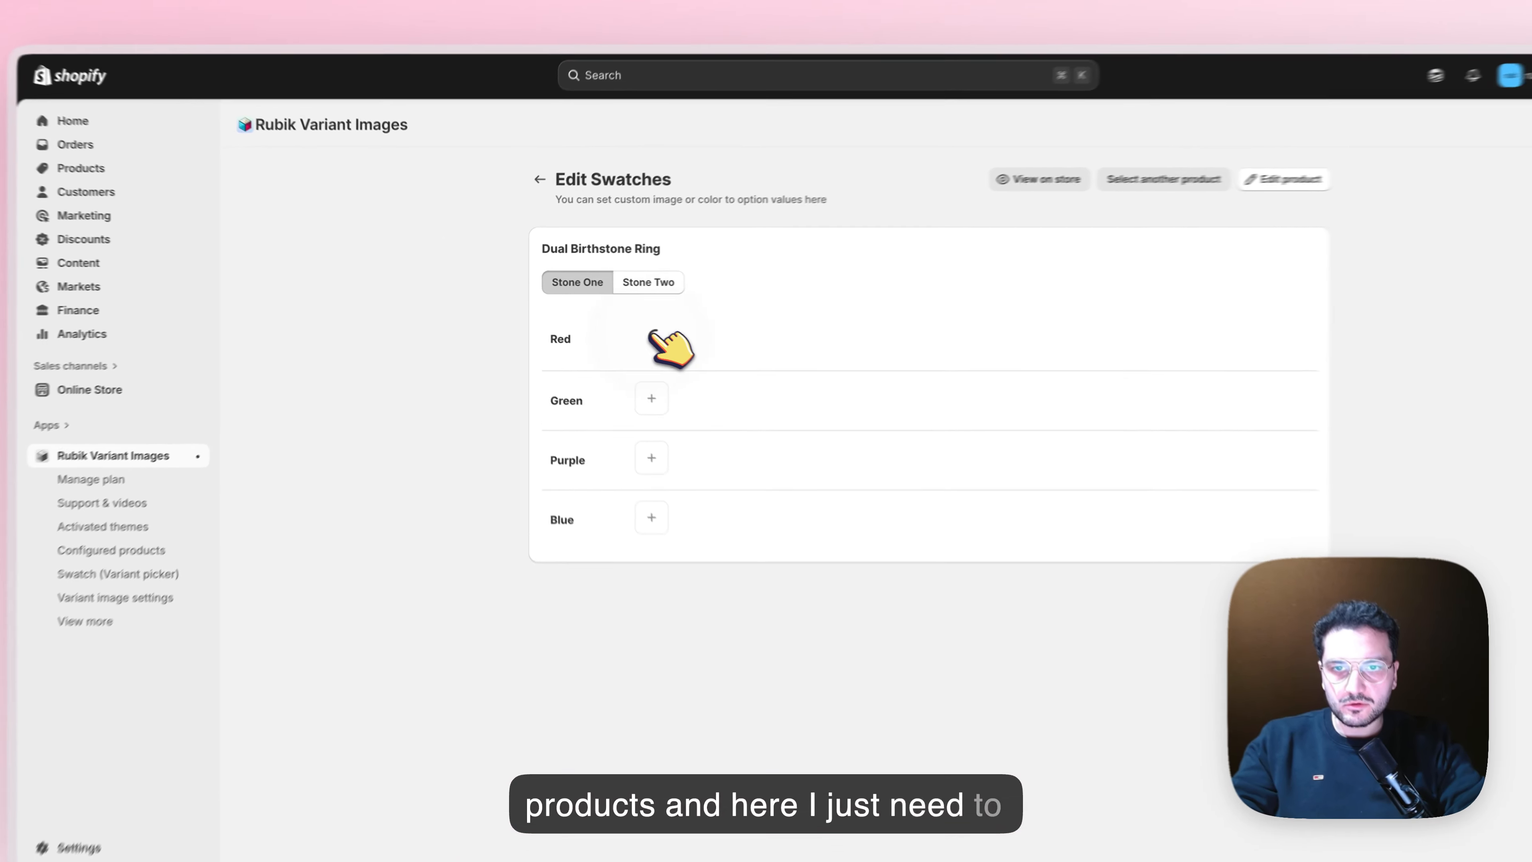
Assign the existing red.webp image to the Red value of Stone One and save the swatch
{"action": "left_click", "coordinate": [620, 325]}
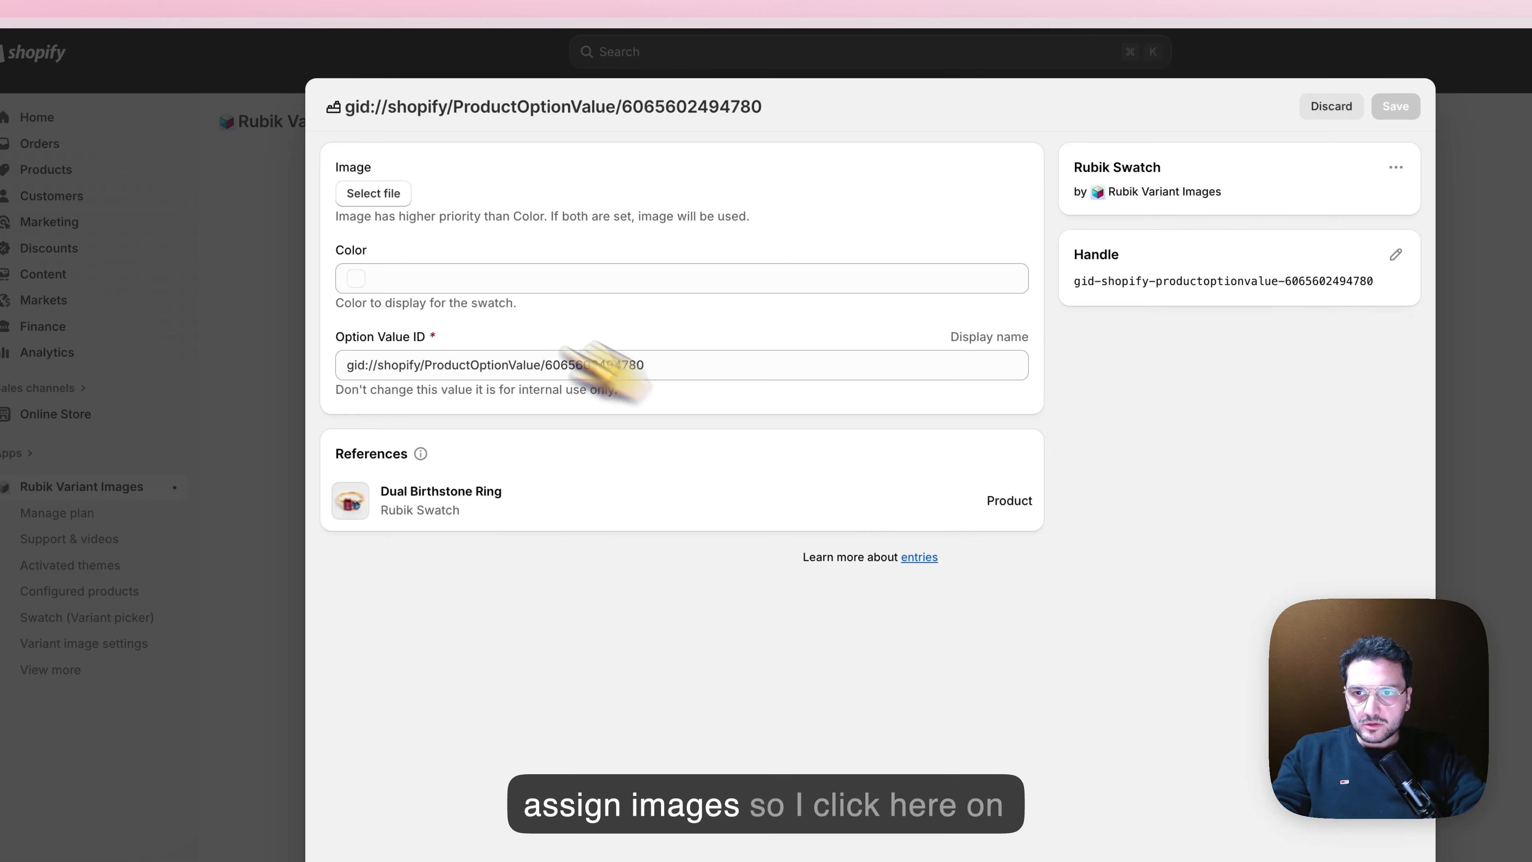
{"action": "left_click", "coordinate": [386, 196]}
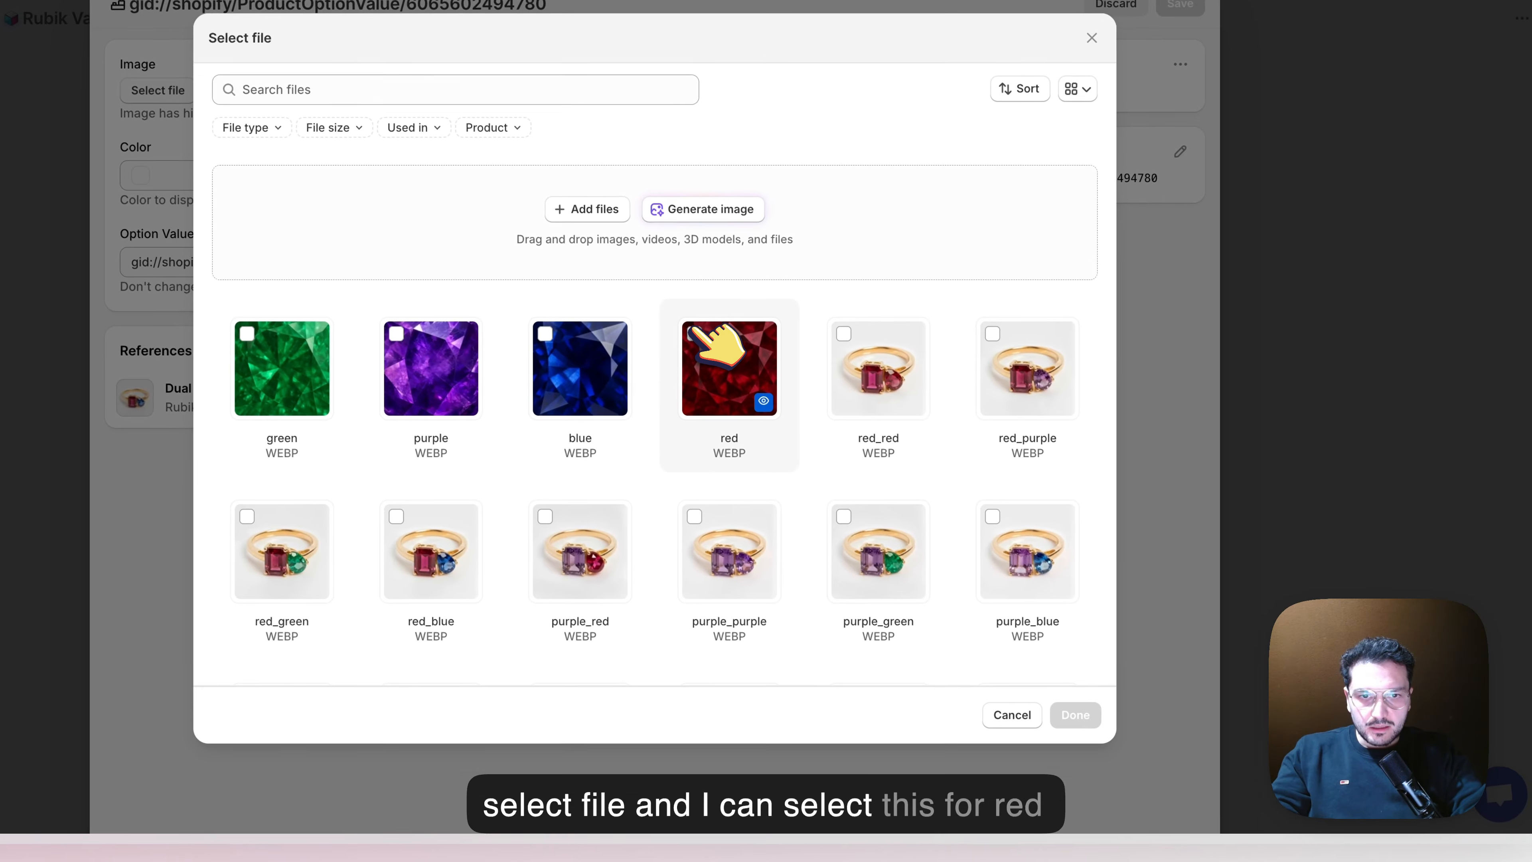
{"action": "left_click", "coordinate": [912, 437]}
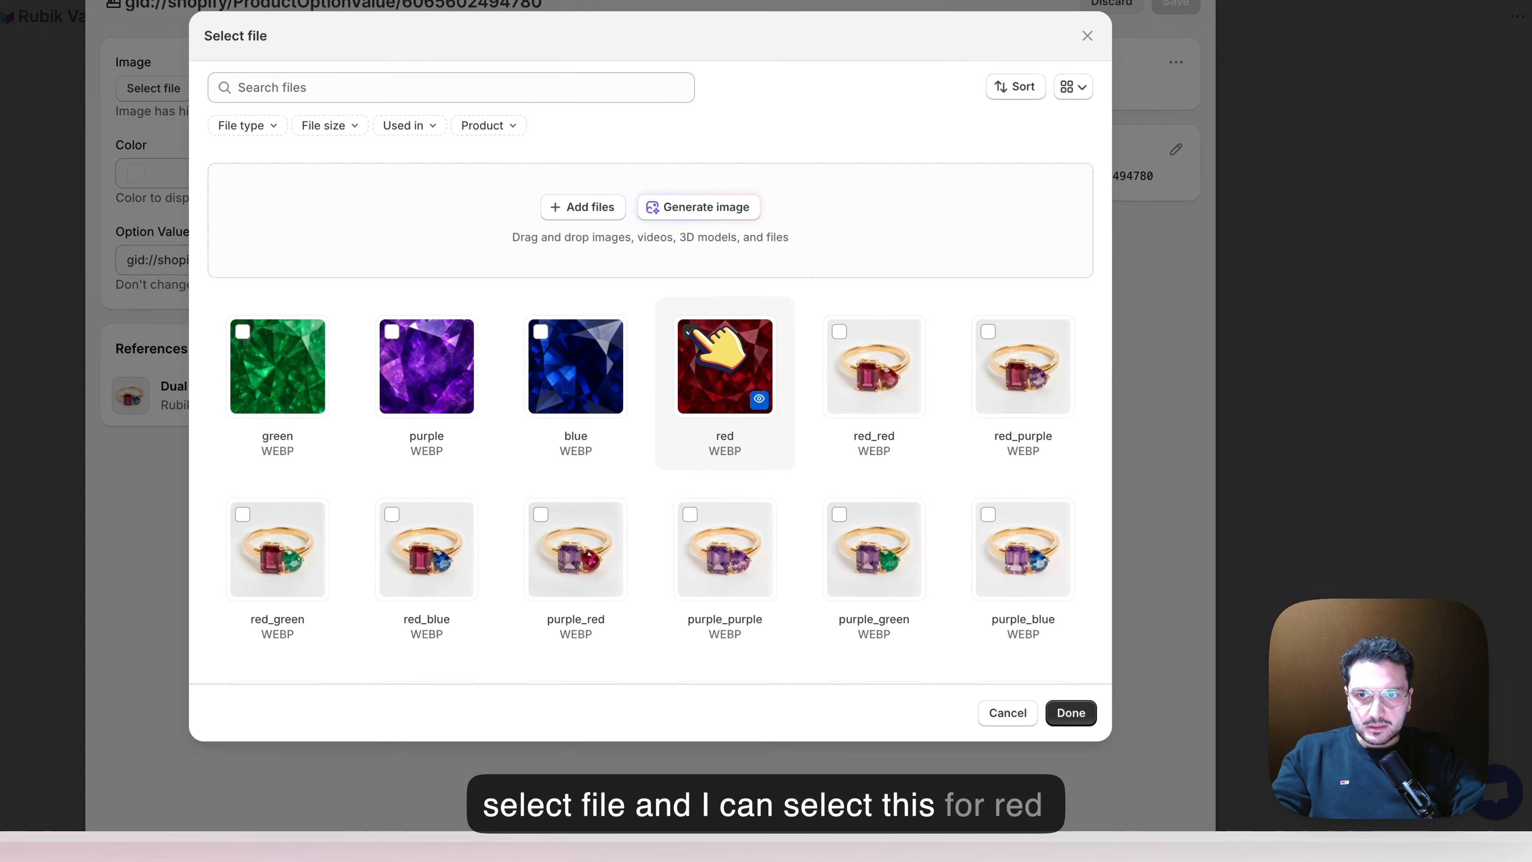
{"action": "left_click", "coordinate": [1070, 712]}
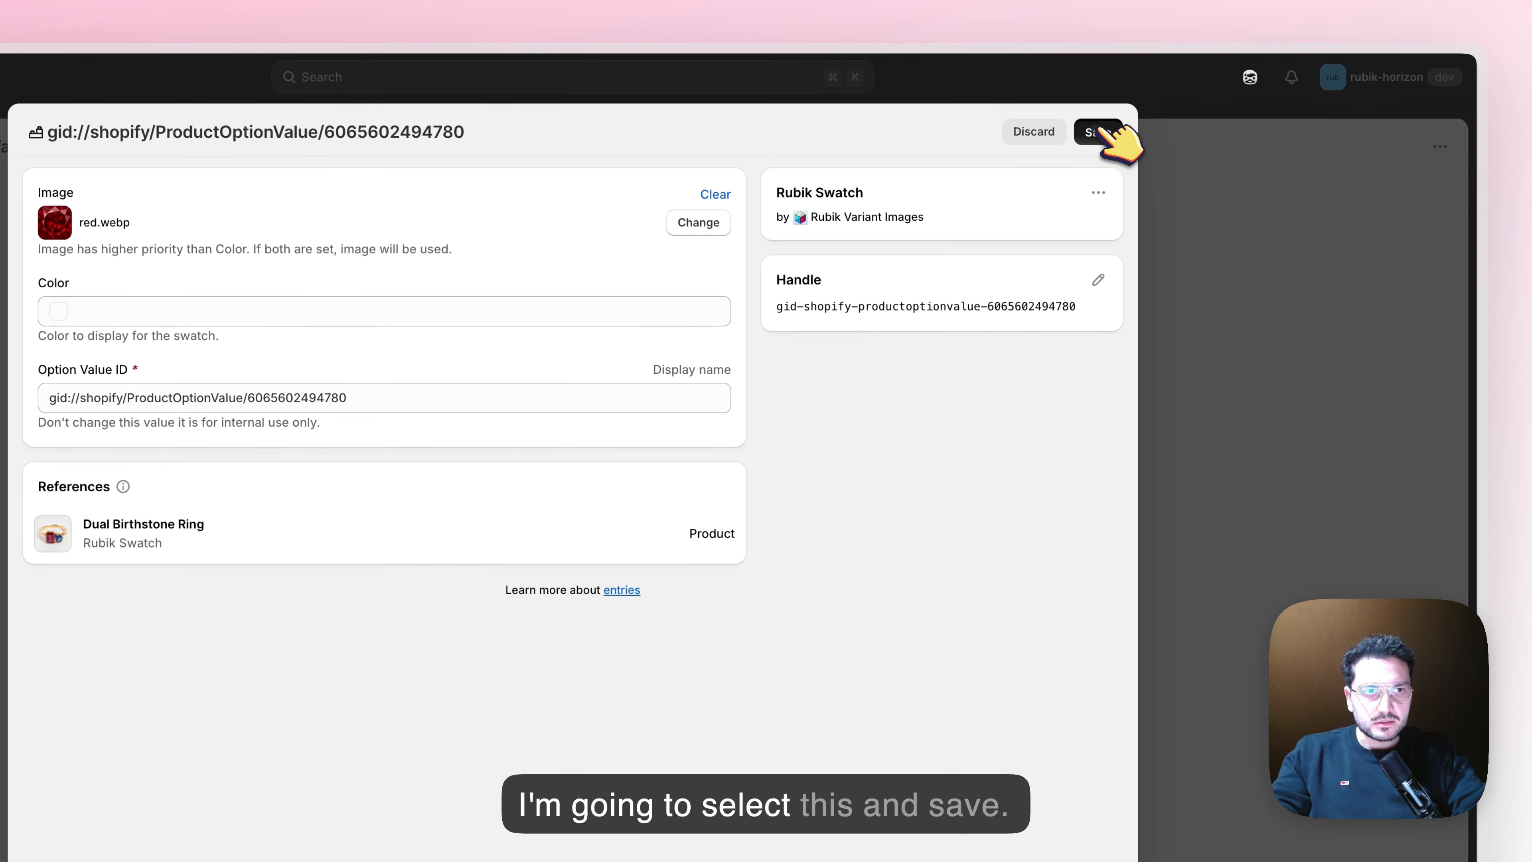
{"action": "left_click", "coordinate": [1176, 3]}
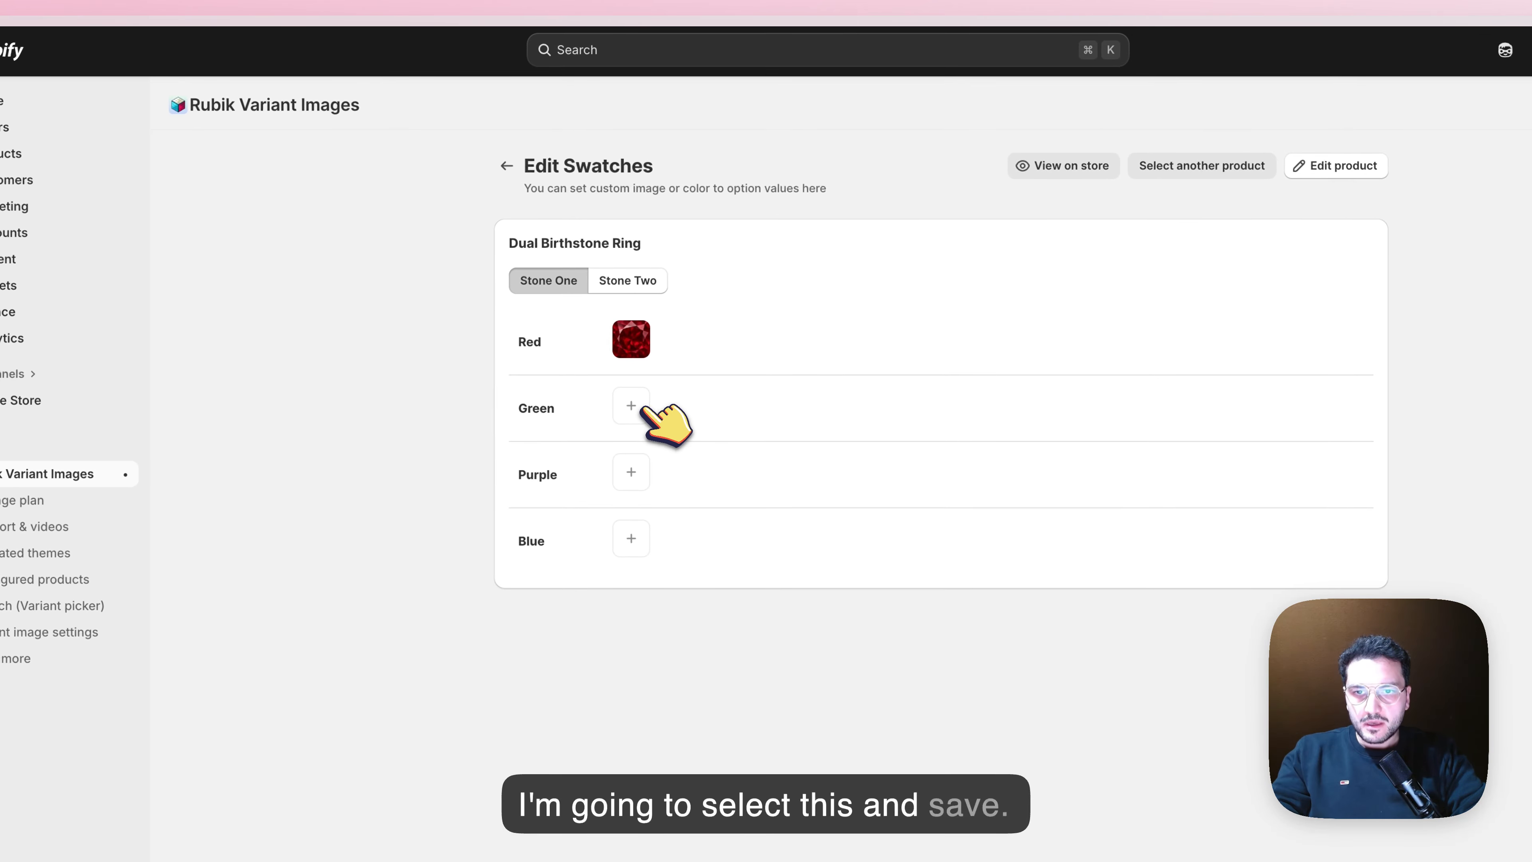
Assign the green.webp image to the Green value of Stone One and save the swatch
{"action": "left_click", "coordinate": [576, 414]}
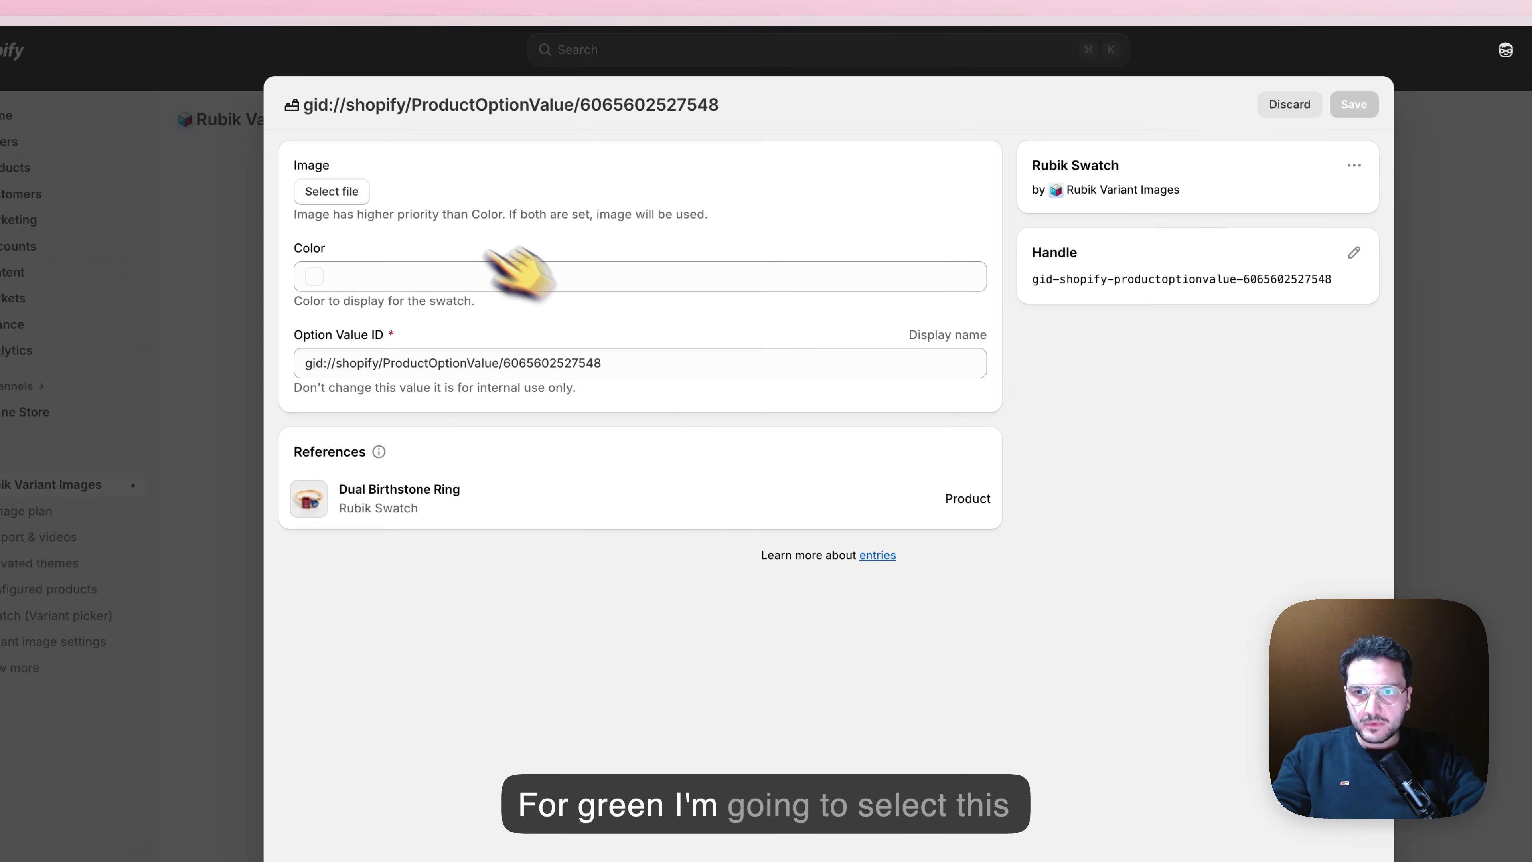
{"action": "left_click", "coordinate": [332, 188]}
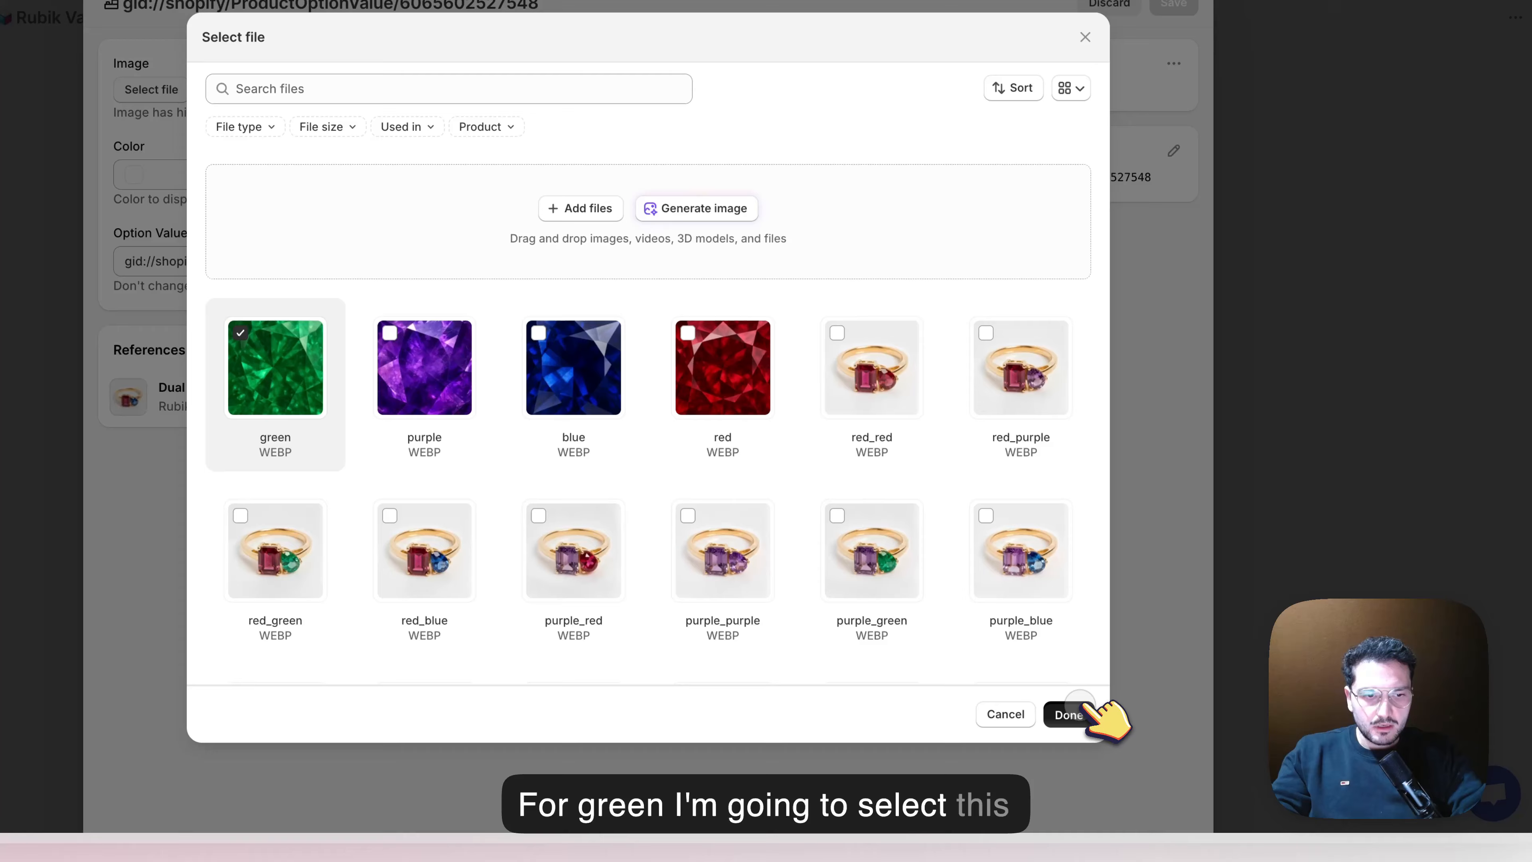
{"action": "left_click", "coordinate": [1306, 800]}
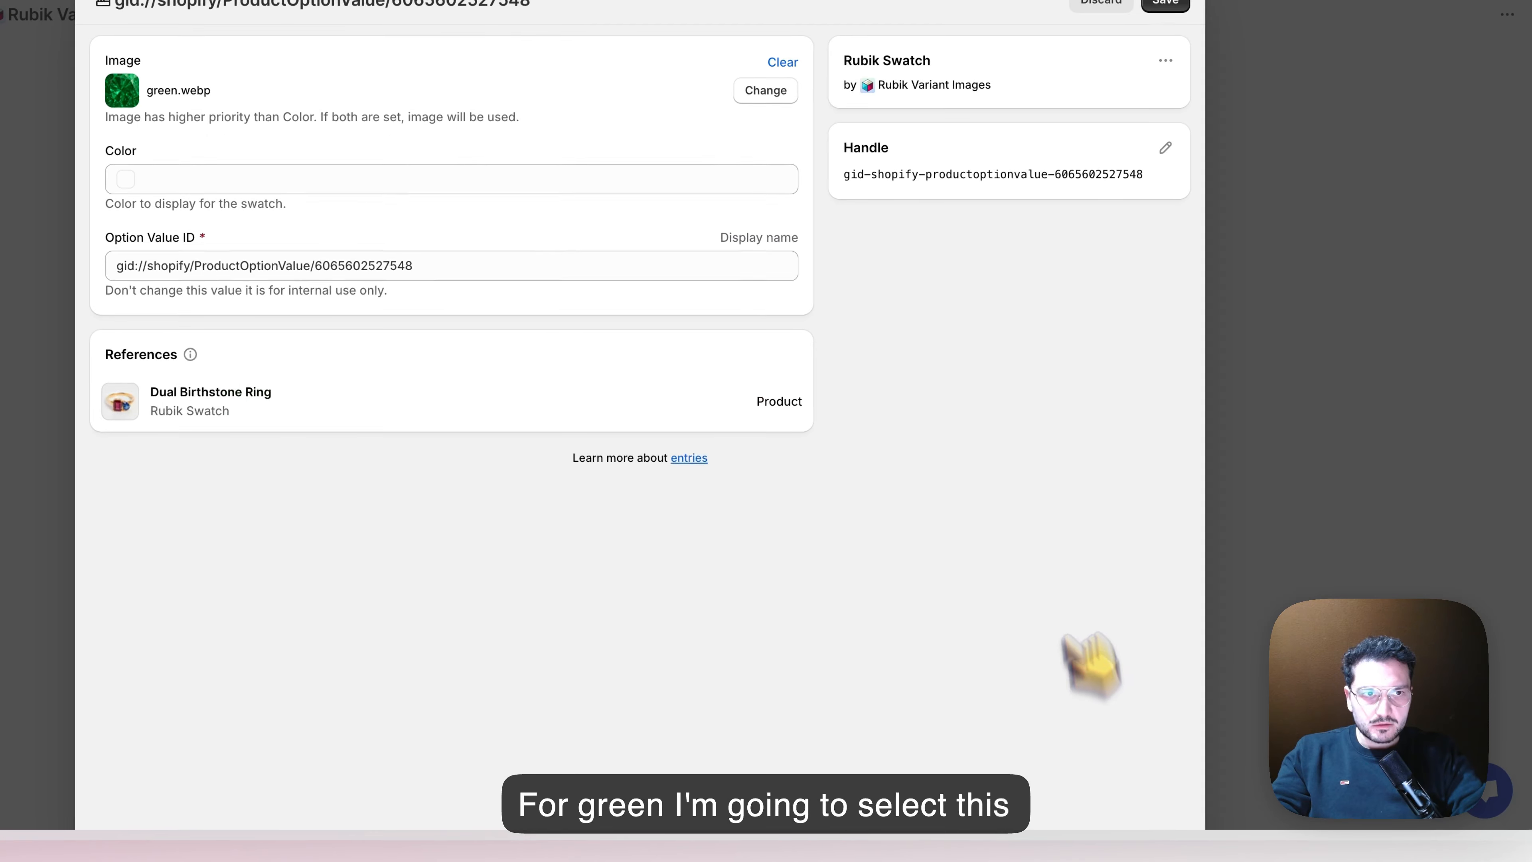
{"action": "left_click", "coordinate": [1163, 109]}
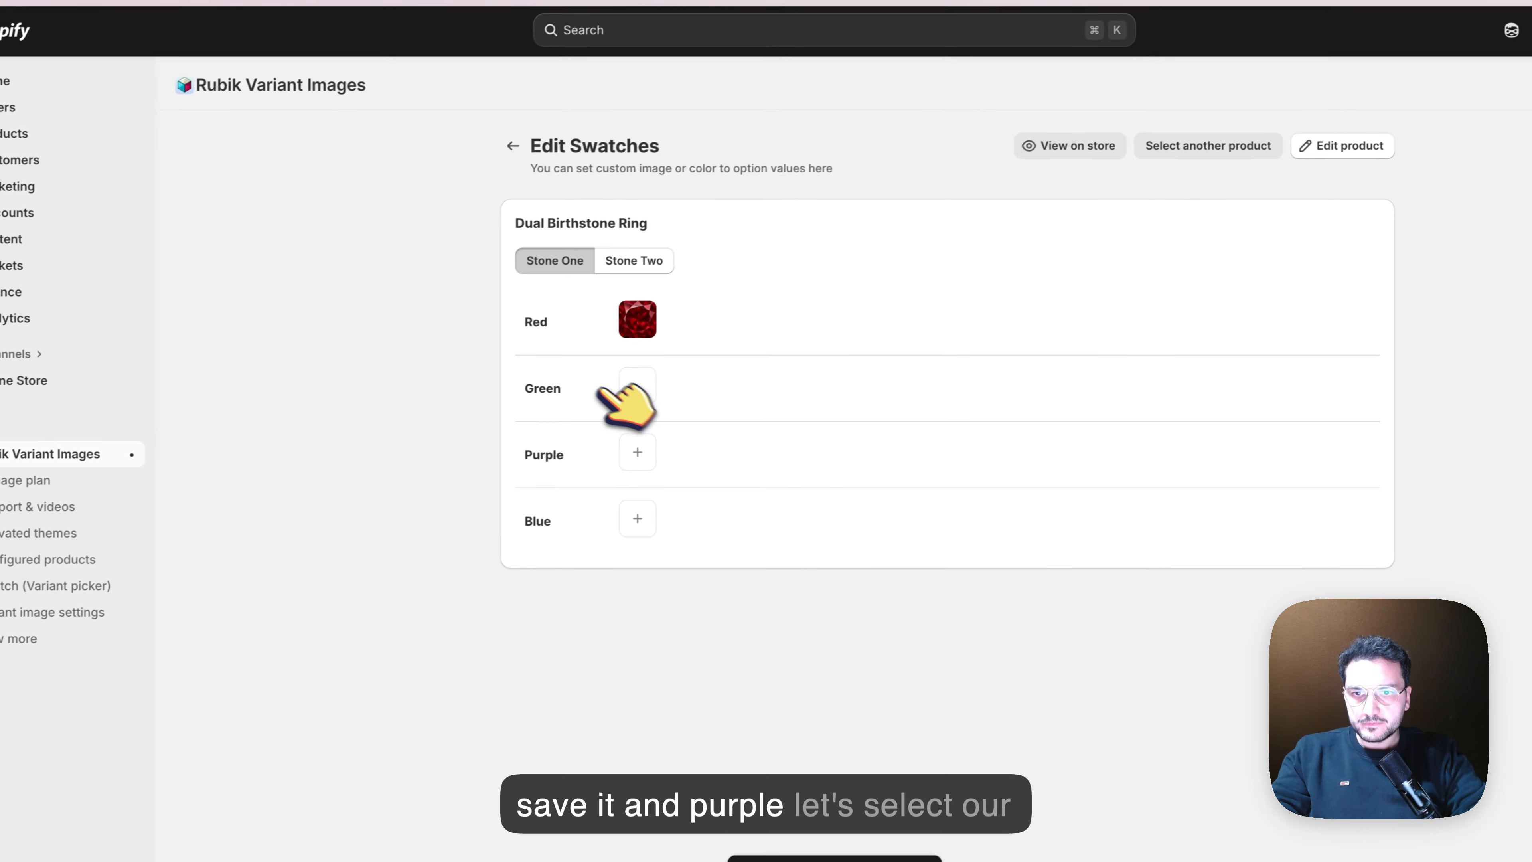
Assign the purple gemstone image to the Purple value of Stone One and save the swatch
{"action": "left_click", "coordinate": [658, 449]}
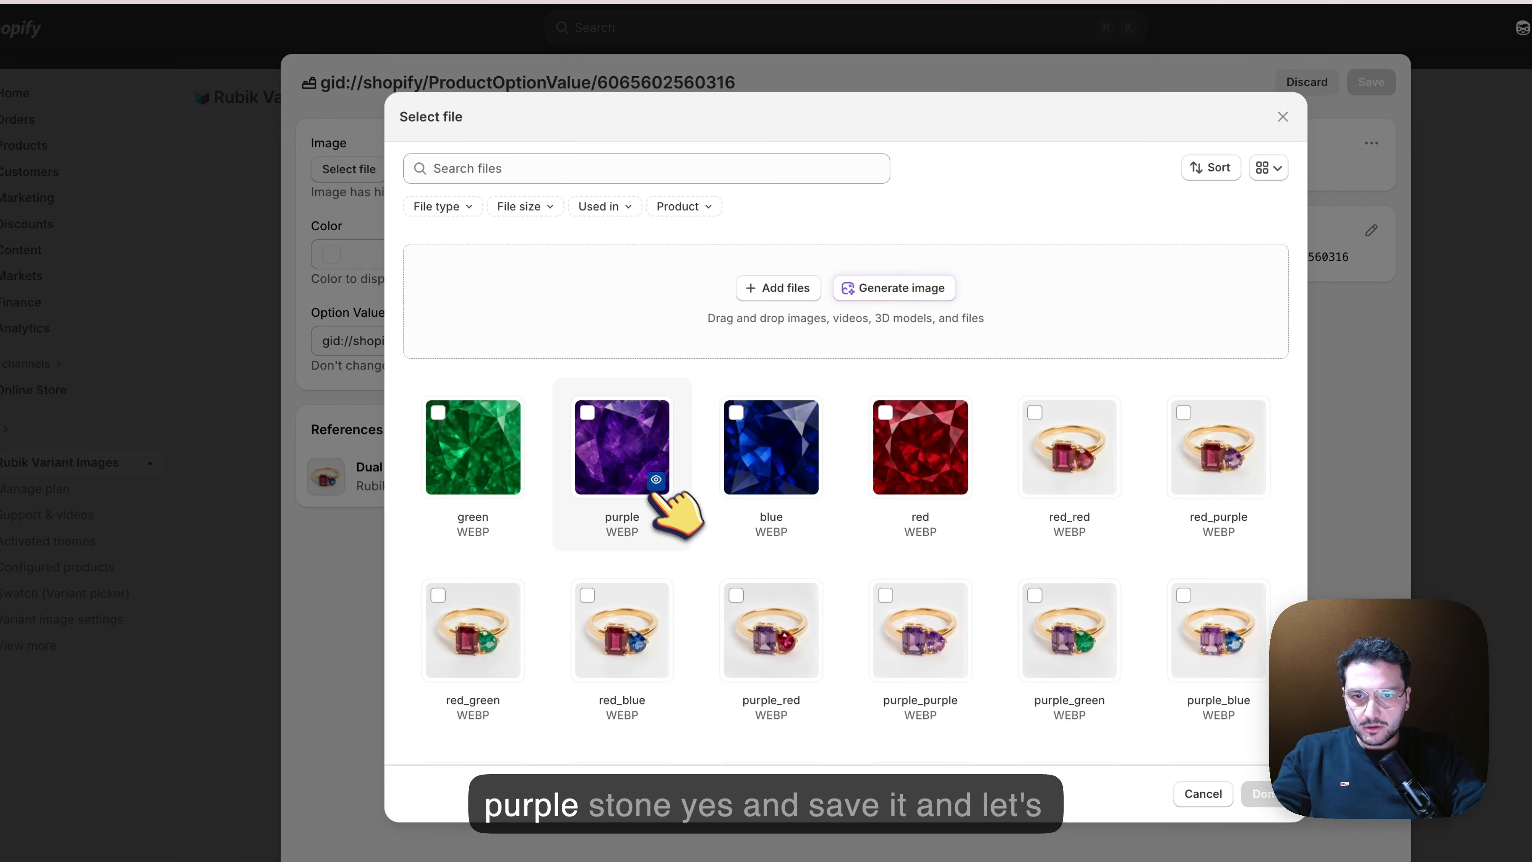
{"action": "left_click", "coordinate": [597, 416]}
{"action": "left_click", "coordinate": [1261, 794]}
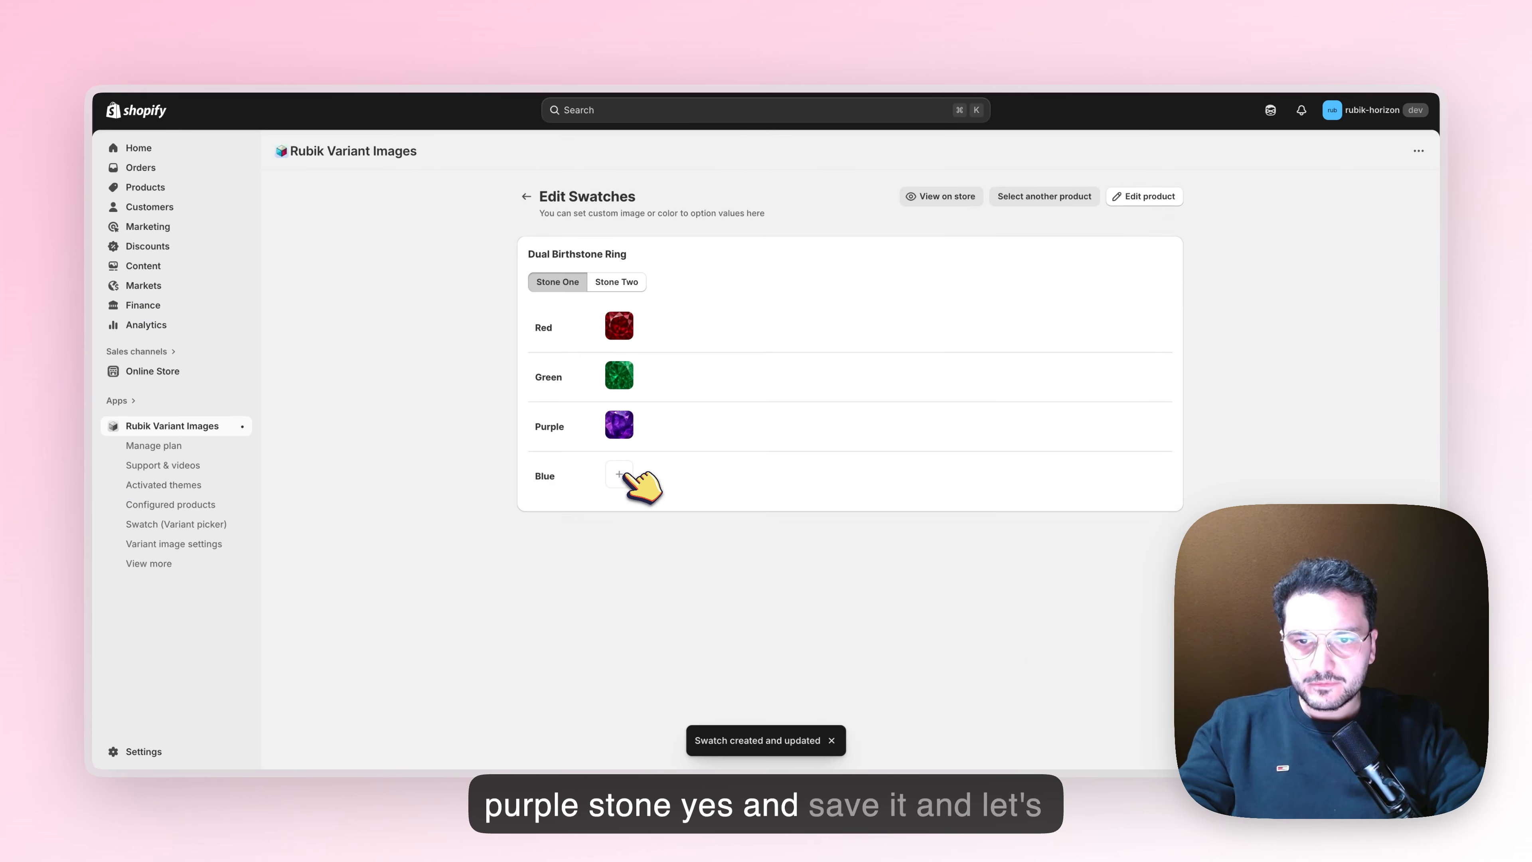
Assign the blue gemstone image to the Blue value of Stone One and save the swatch
{"action": "left_click", "coordinate": [620, 474]}
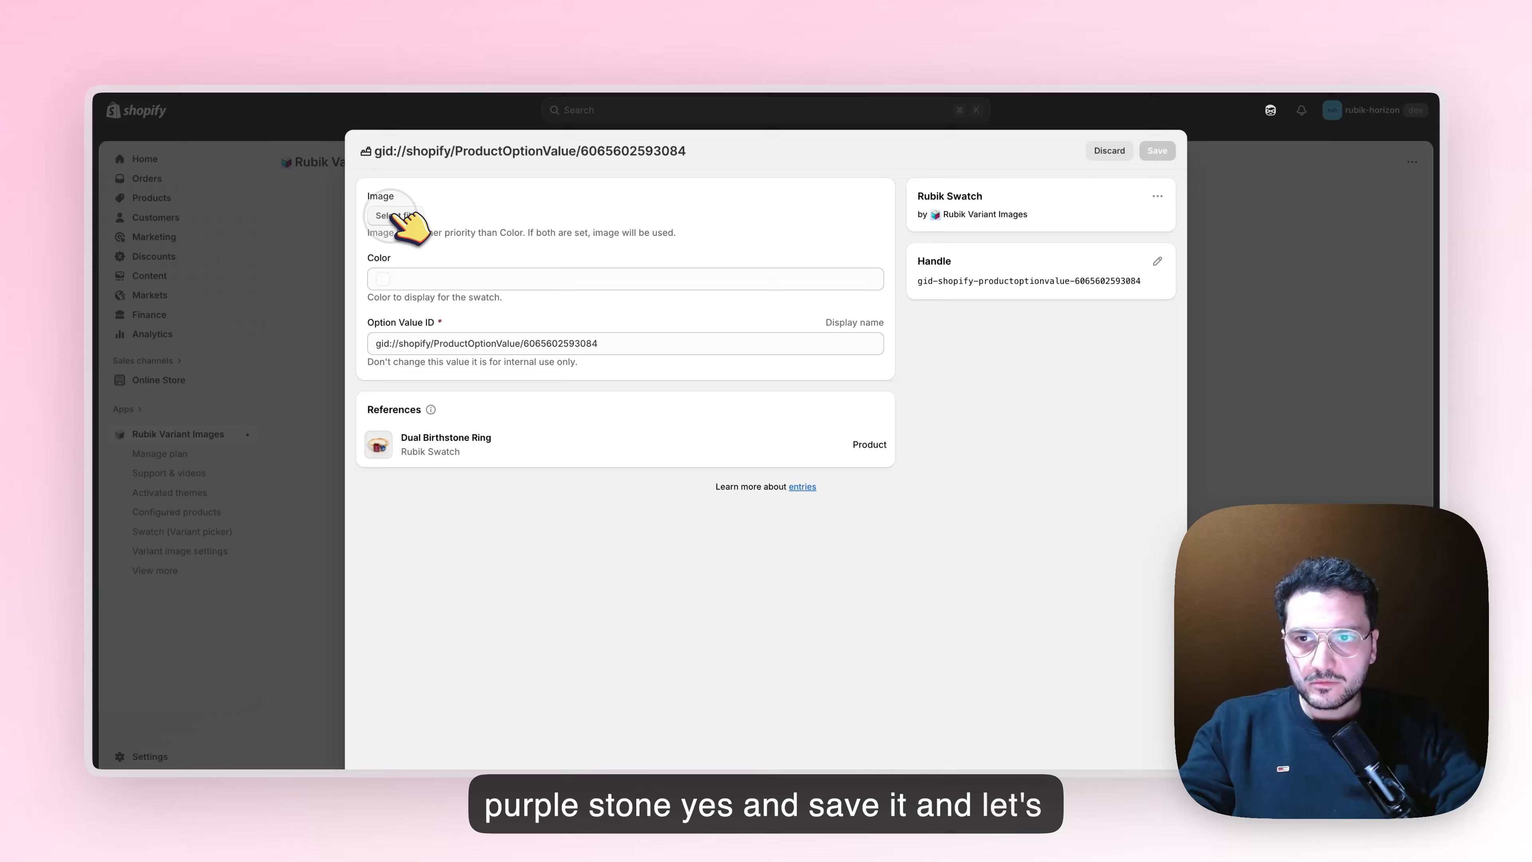
{"action": "left_click", "coordinate": [396, 215]}
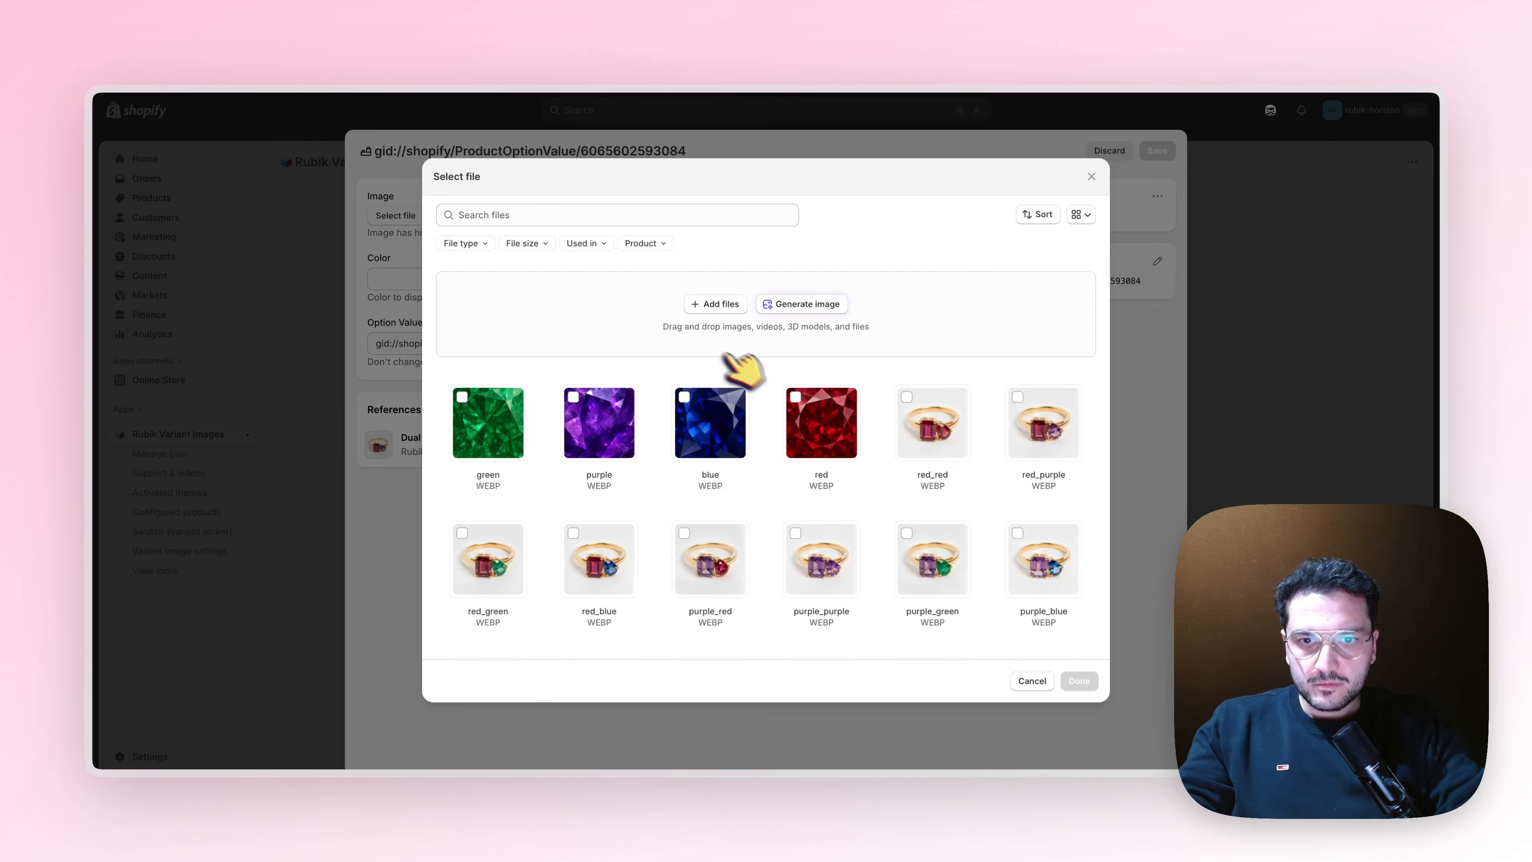
{"action": "left_click", "coordinate": [718, 402]}
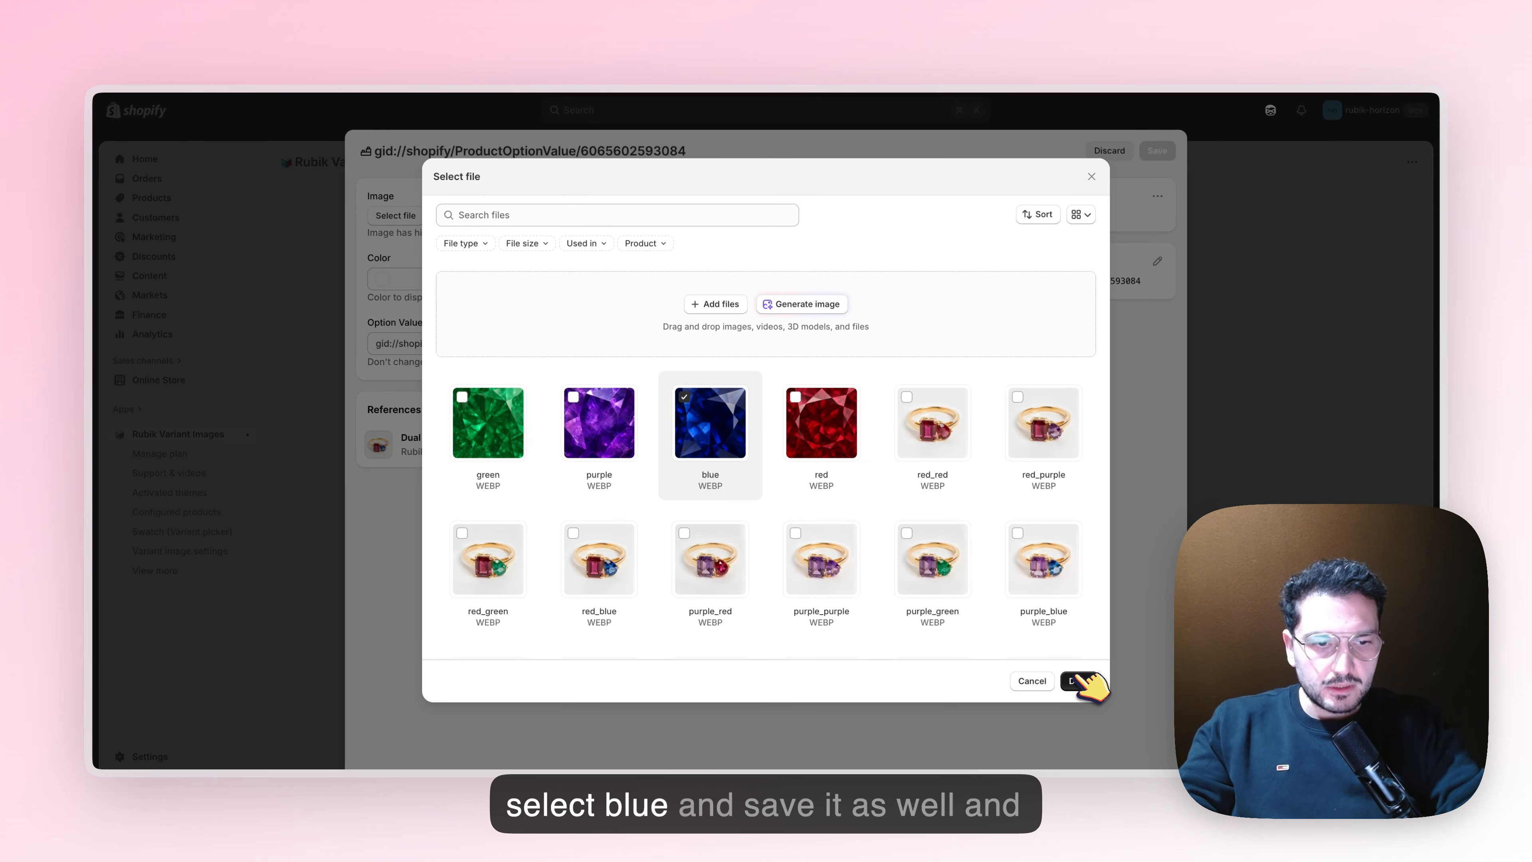
{"action": "left_click", "coordinate": [1078, 680]}
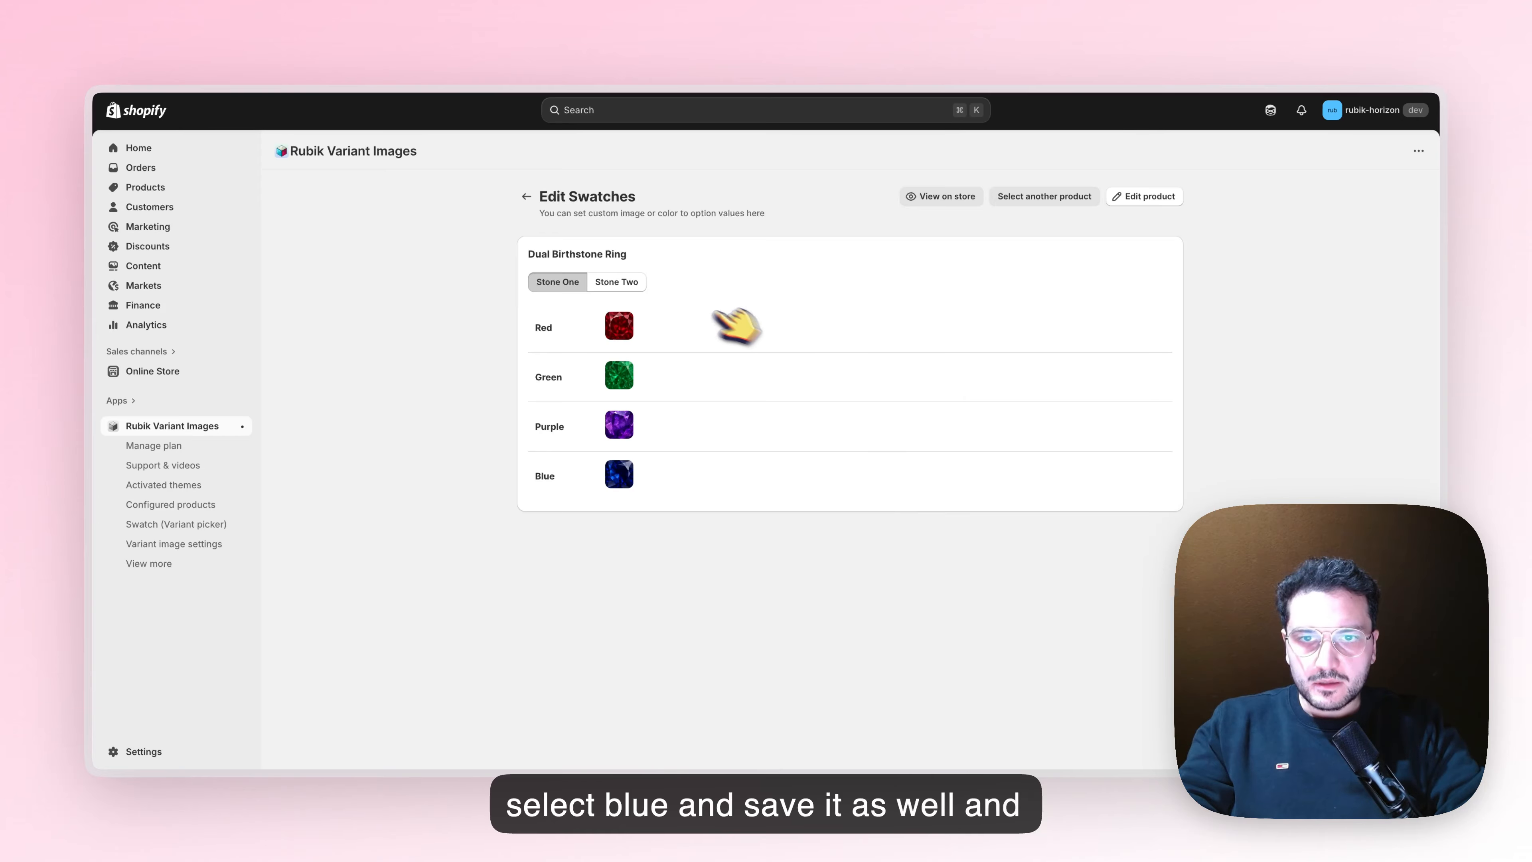
Switch to the Stone Two option, assign the red gemstone image to its Red value, and save the swatch
{"action": "left_click", "coordinate": [624, 281]}
{"action": "left_click", "coordinate": [618, 326]}
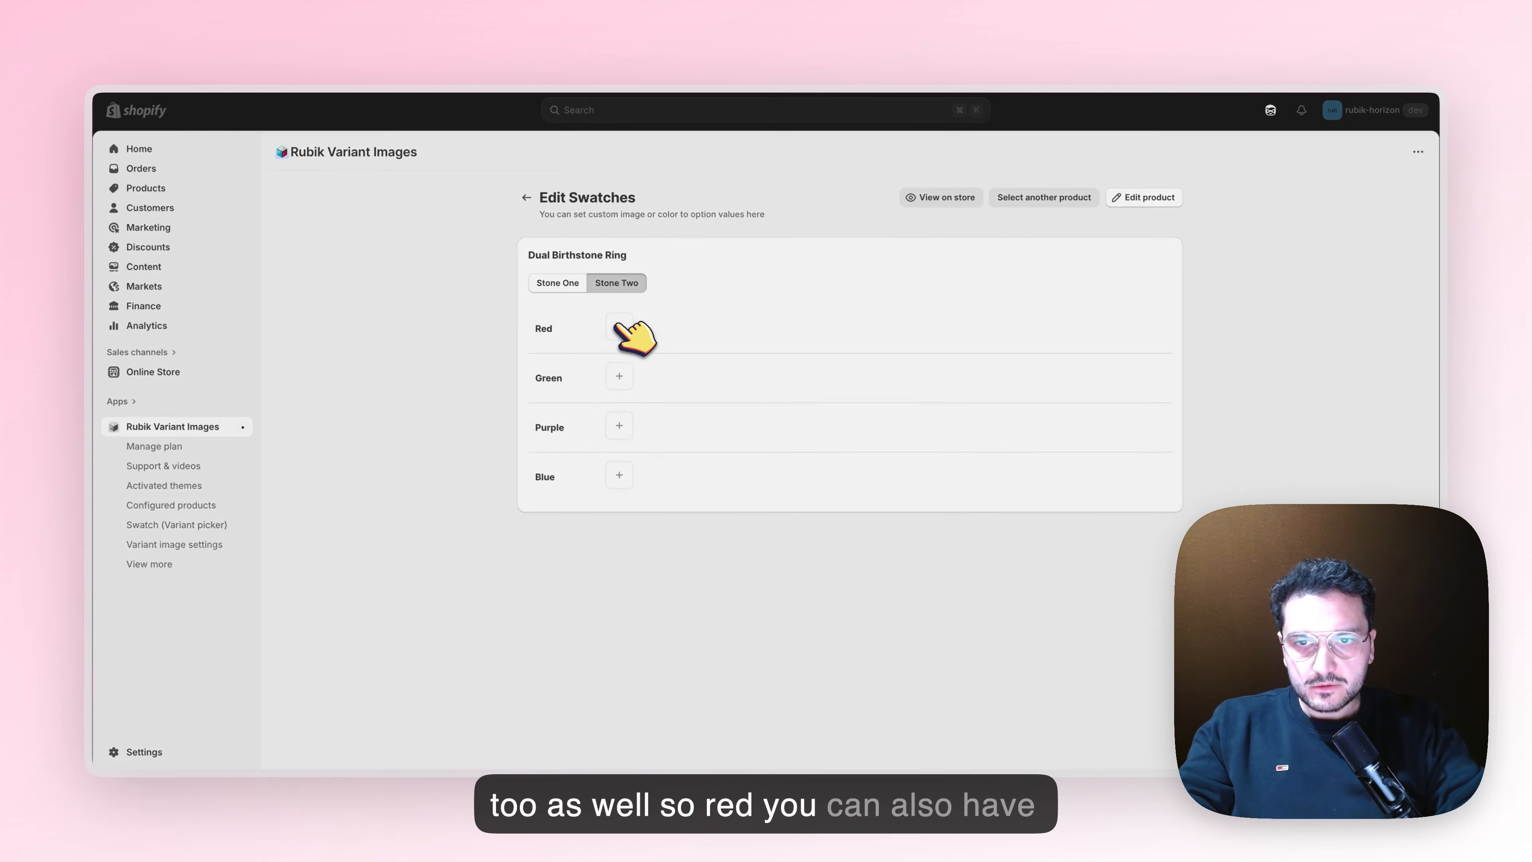
{"action": "left_click", "coordinate": [399, 215]}
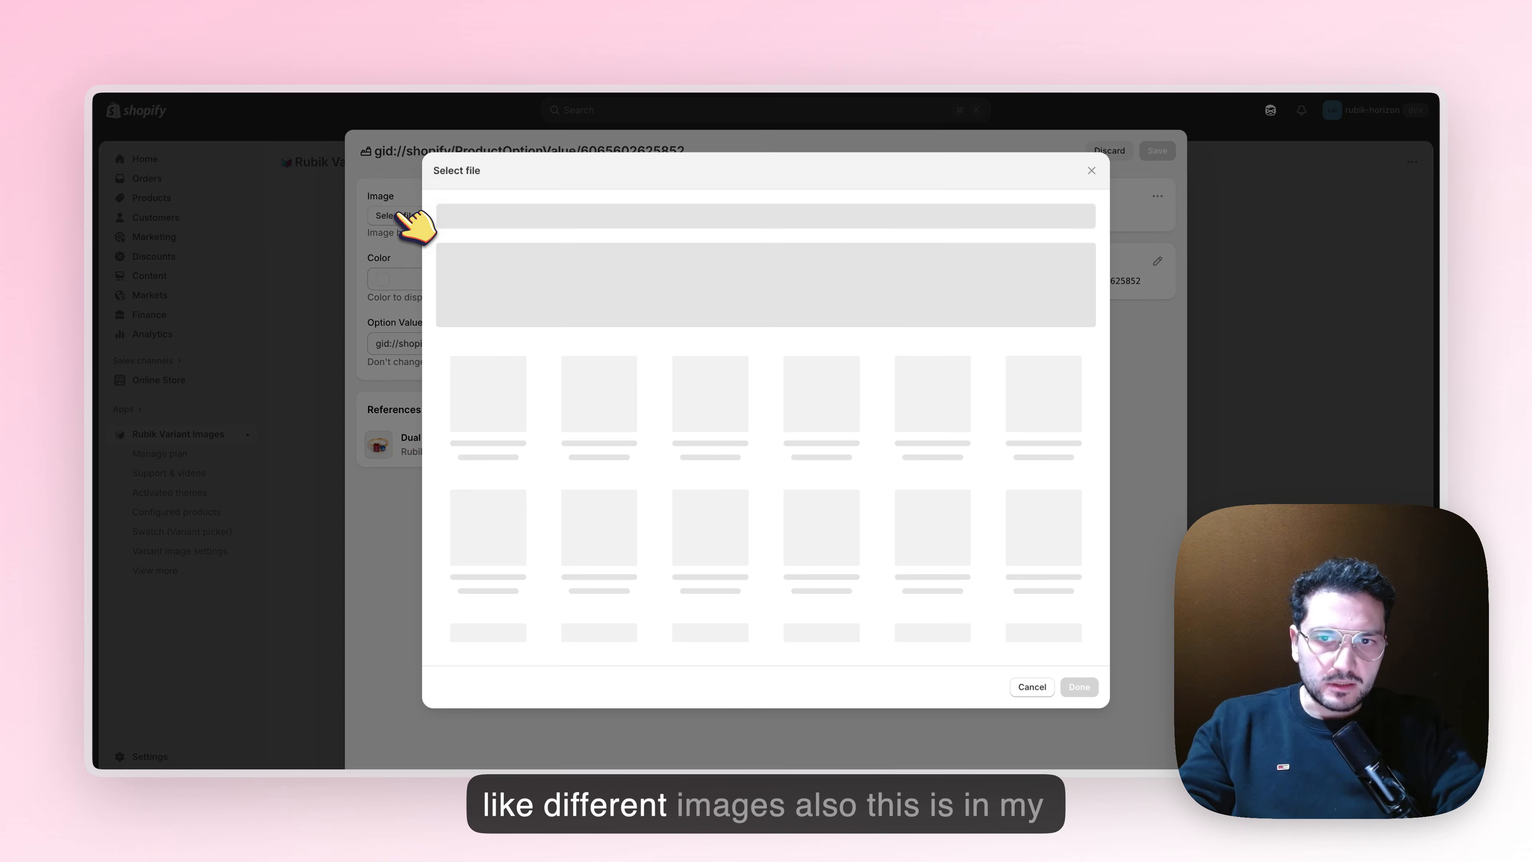
{"action": "left_click", "coordinate": [801, 403]}
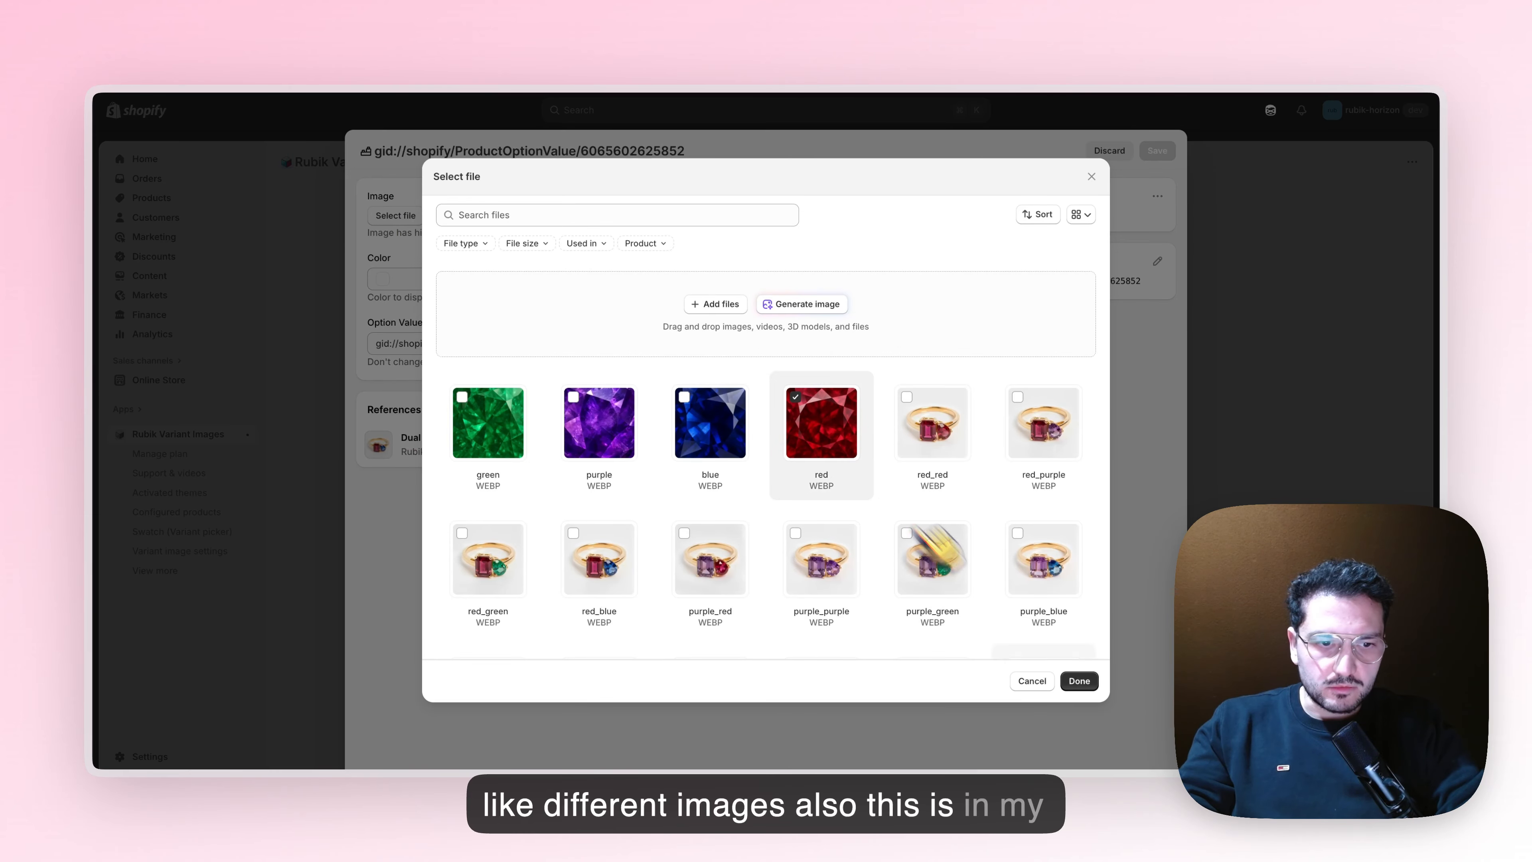
{"action": "left_click", "coordinate": [1083, 683]}
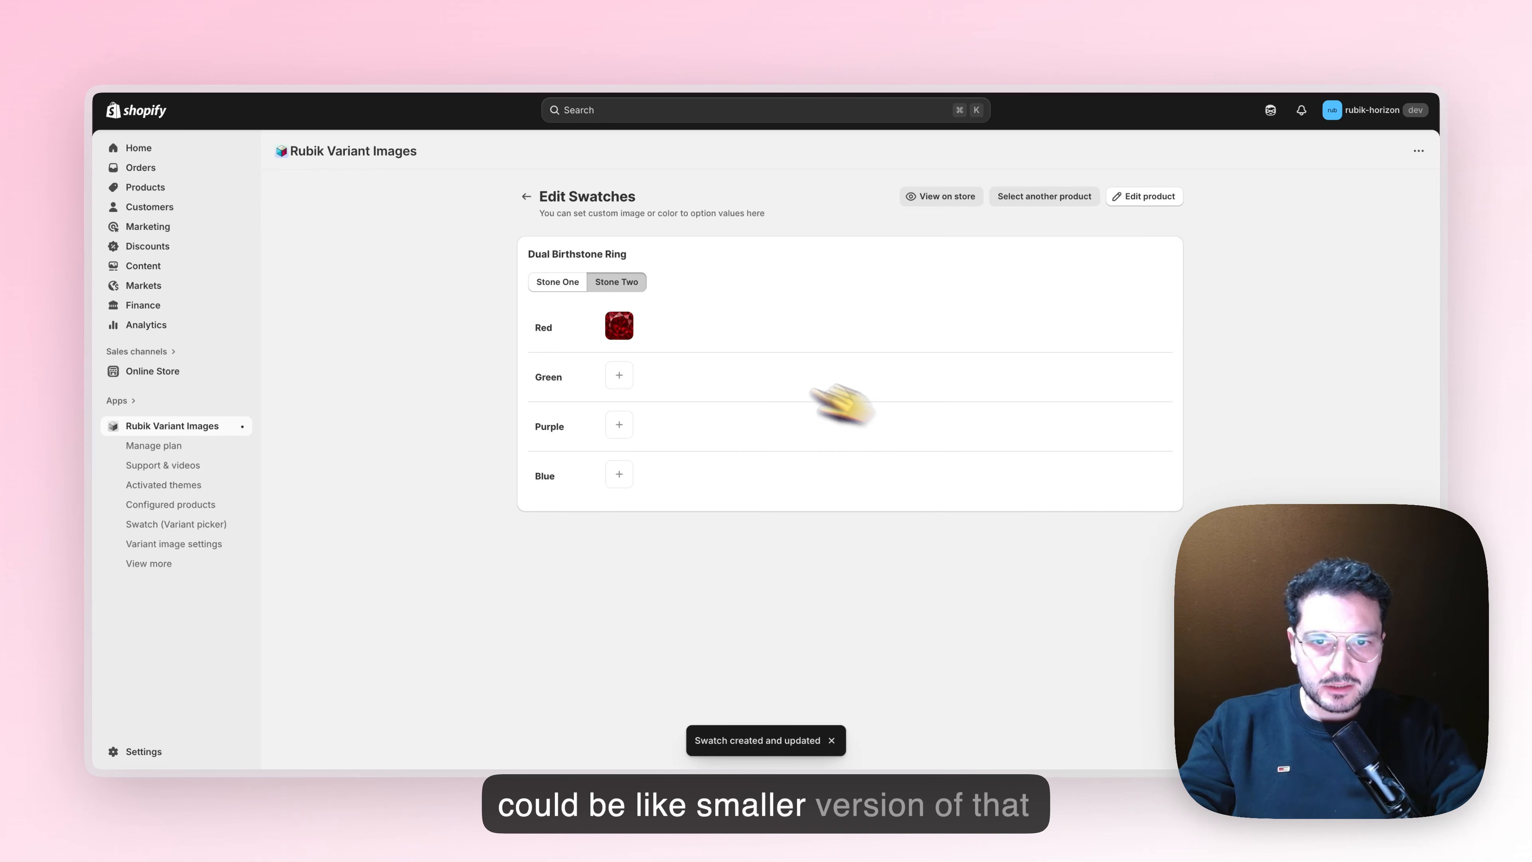
Assign the green.webp image to the Green value of Stone Two and save the swatch
{"action": "left_click", "coordinate": [619, 375]}
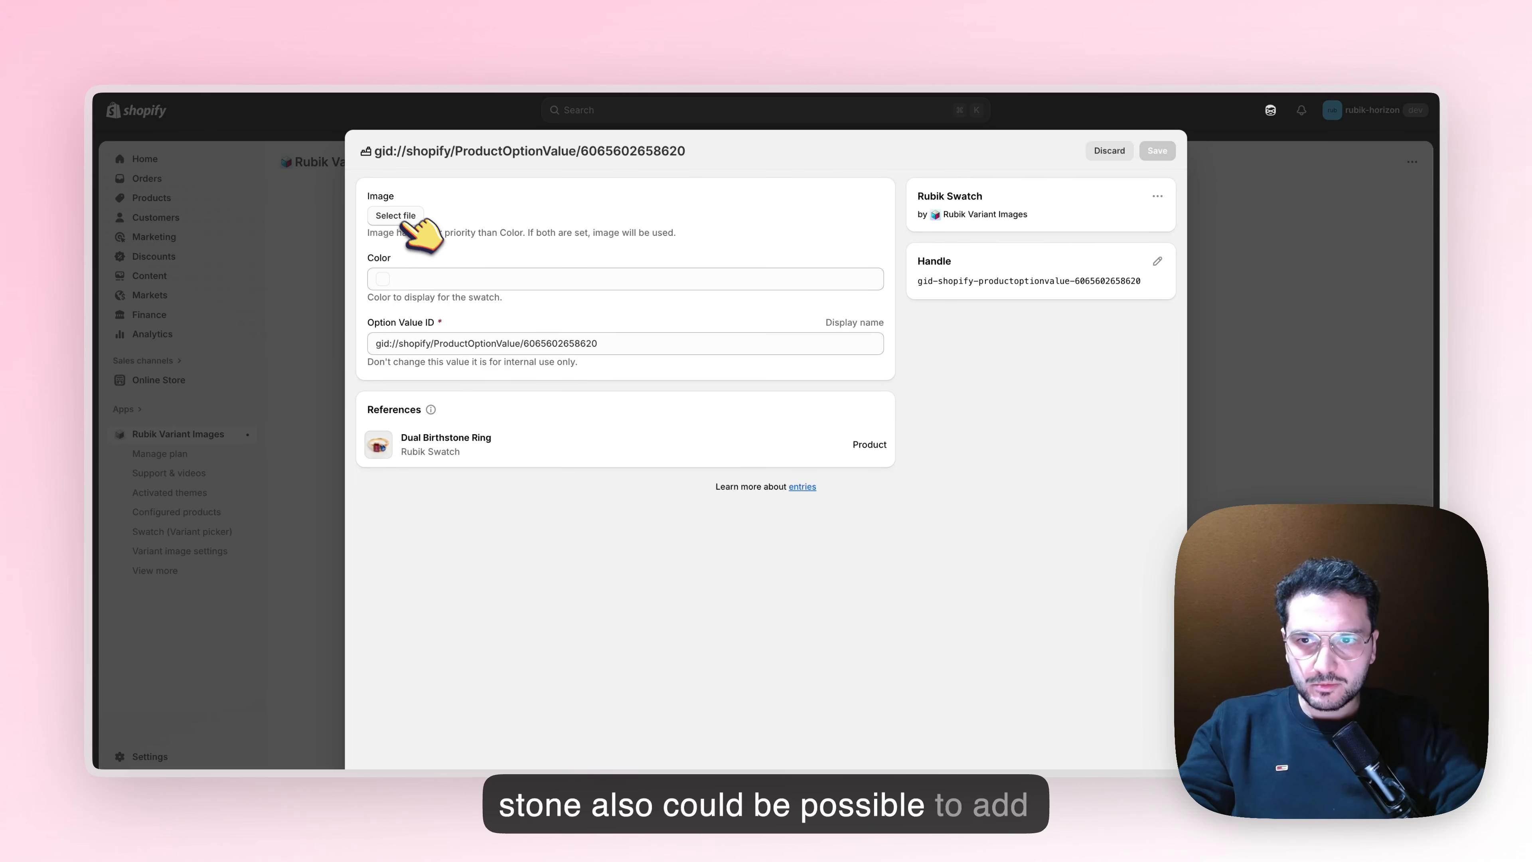
{"action": "left_click", "coordinate": [399, 216]}
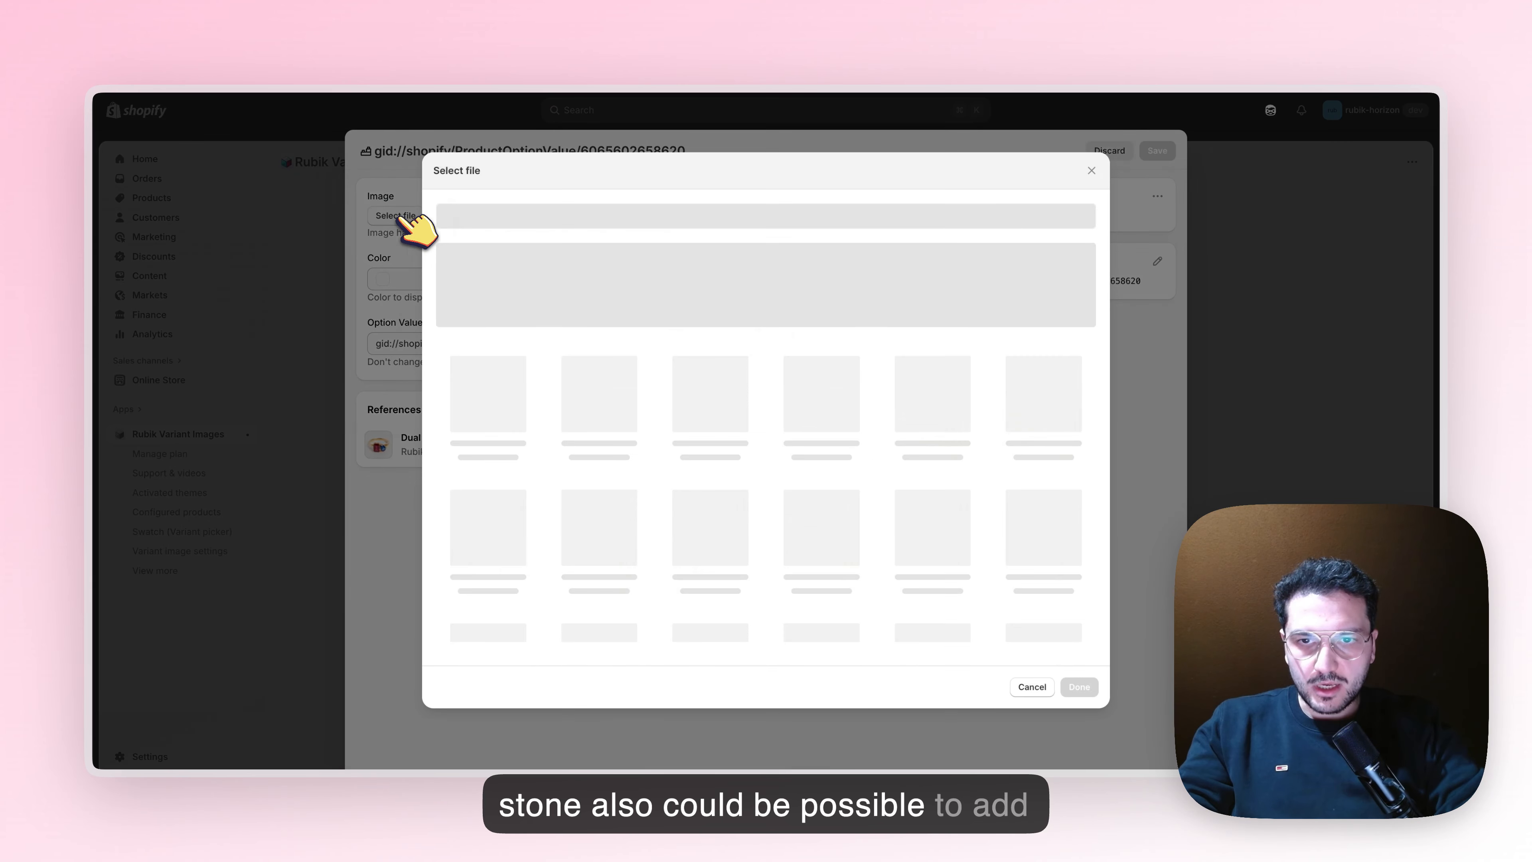
{"action": "left_click", "coordinate": [479, 407]}
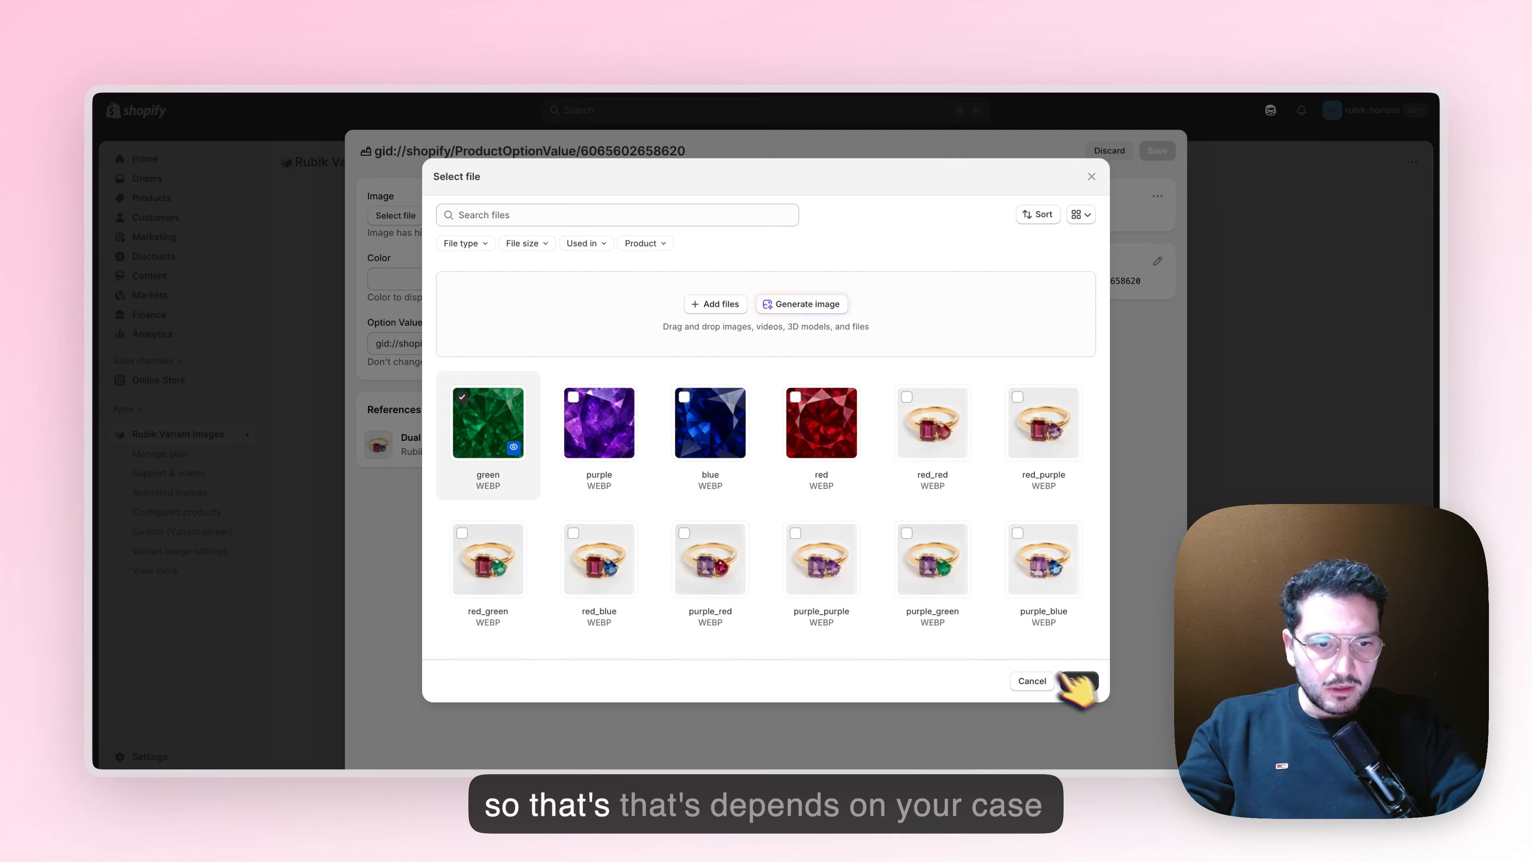
{"action": "left_click", "coordinate": [1078, 681]}
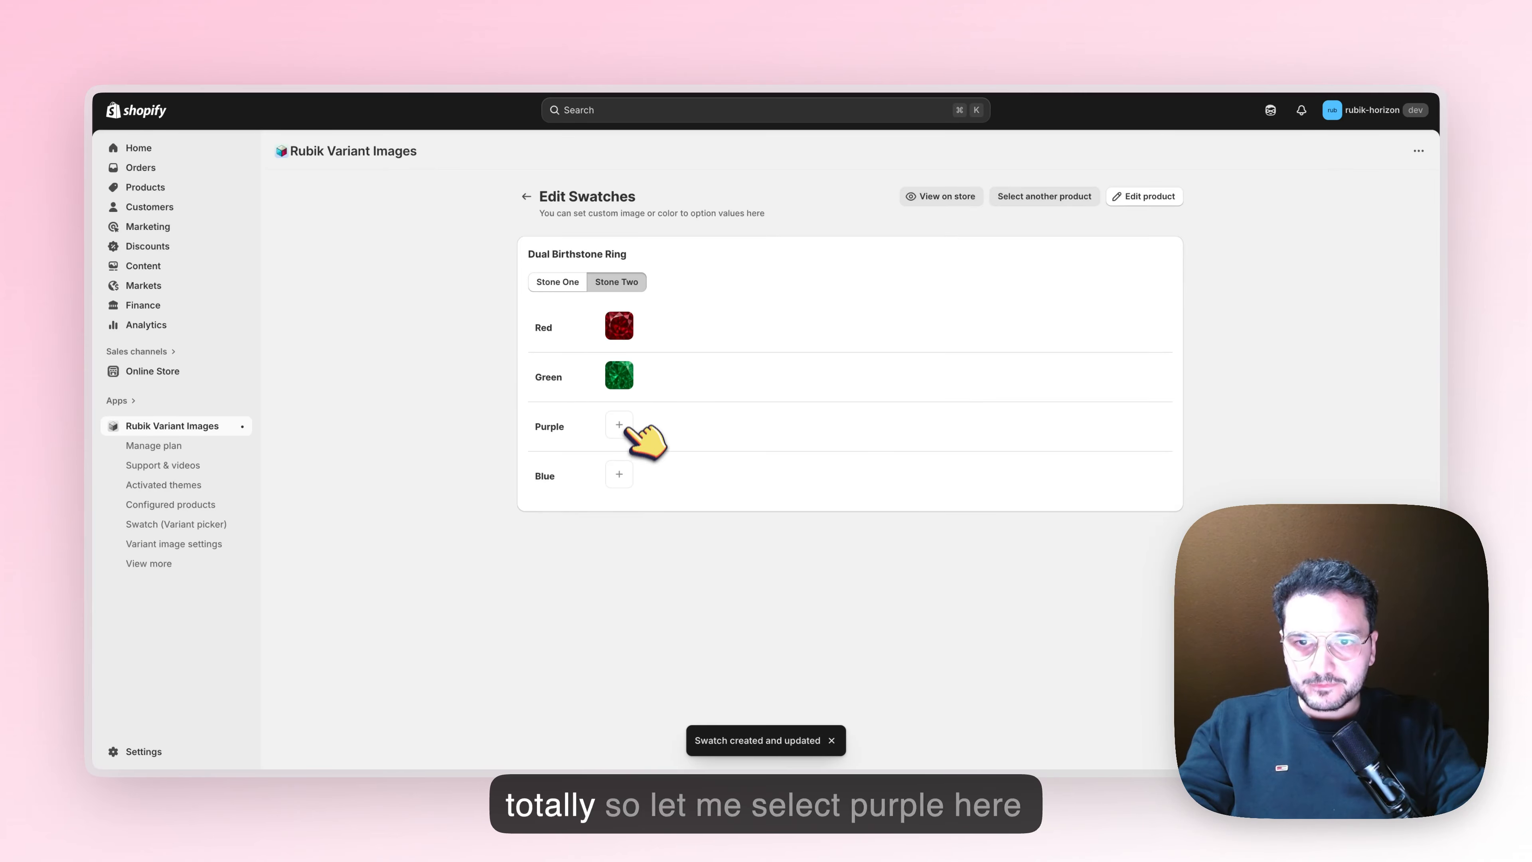
Assign the purple gemstone image to the Purple value of Stone Two and save the swatch
{"action": "left_click", "coordinate": [620, 427]}
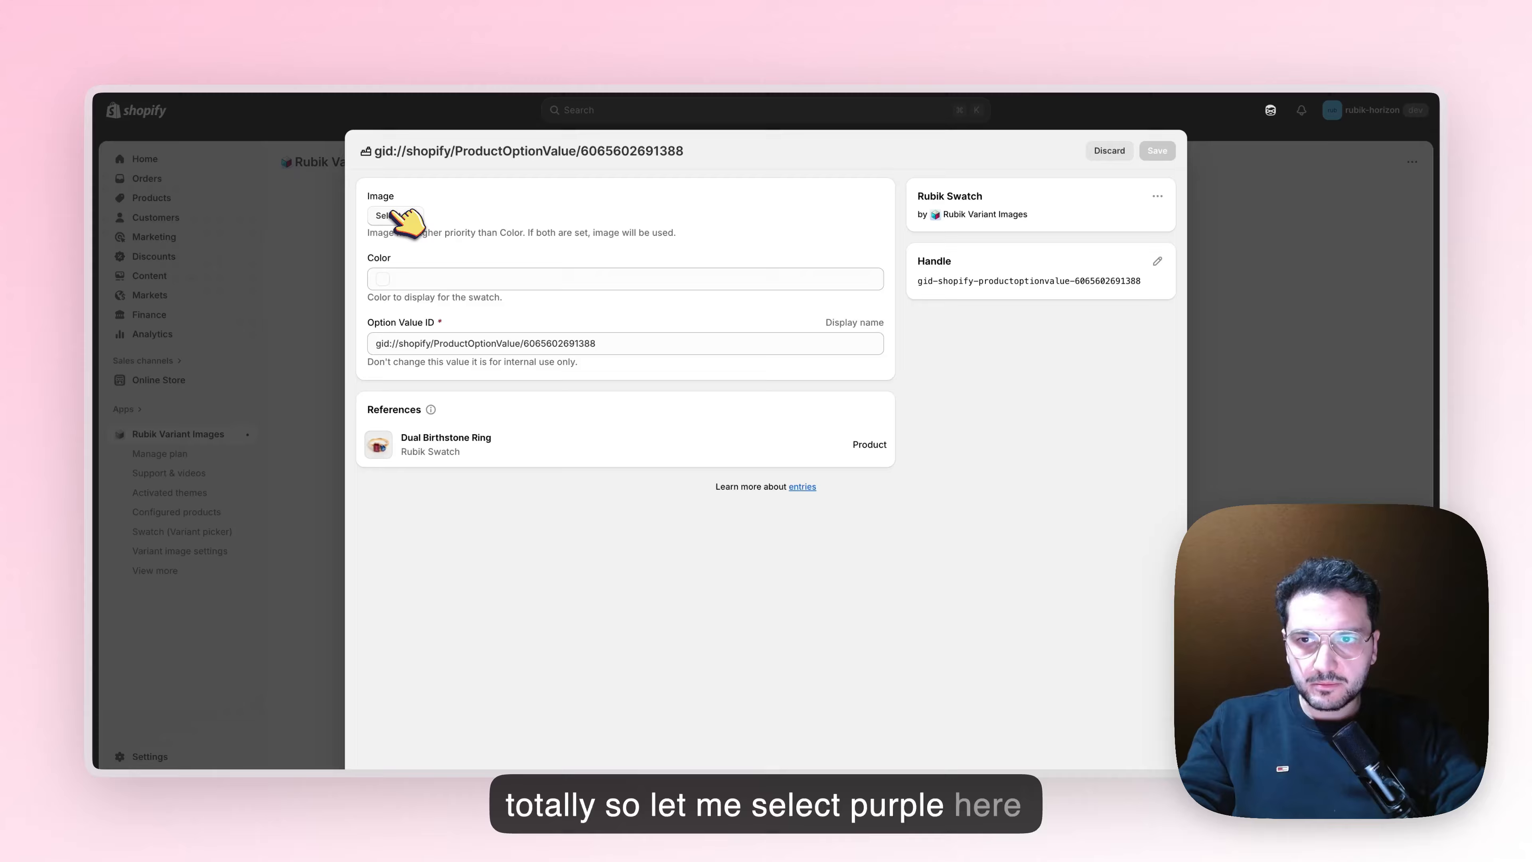
{"action": "left_click", "coordinate": [401, 216]}
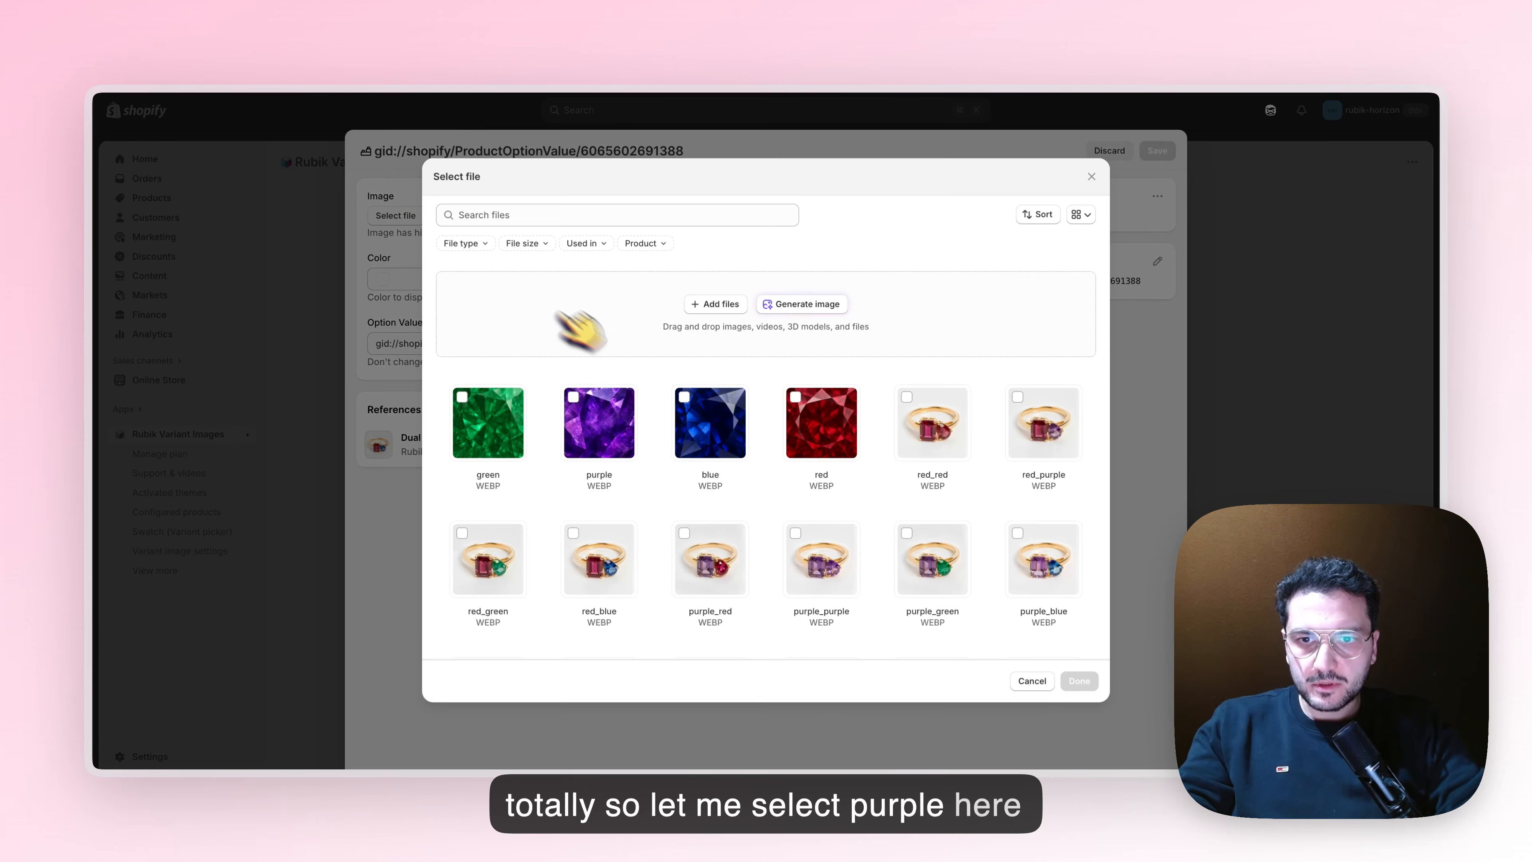
{"action": "left_click", "coordinate": [599, 423]}
{"action": "left_click", "coordinate": [1079, 681]}
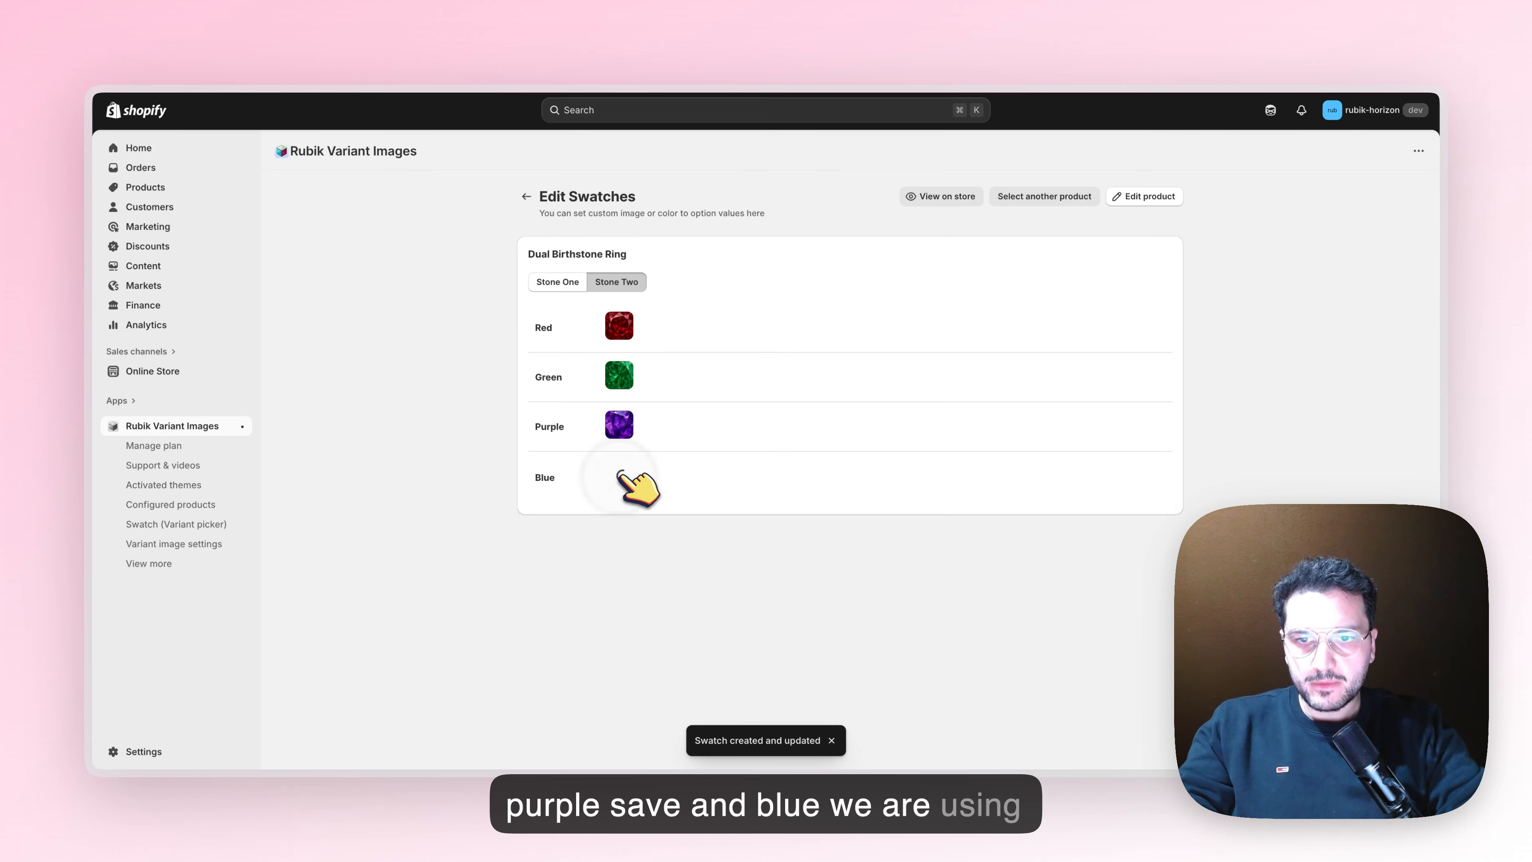
Assign the blue.webp image to the Blue value of Stone Two and save the swatch
{"action": "left_click", "coordinate": [618, 476]}
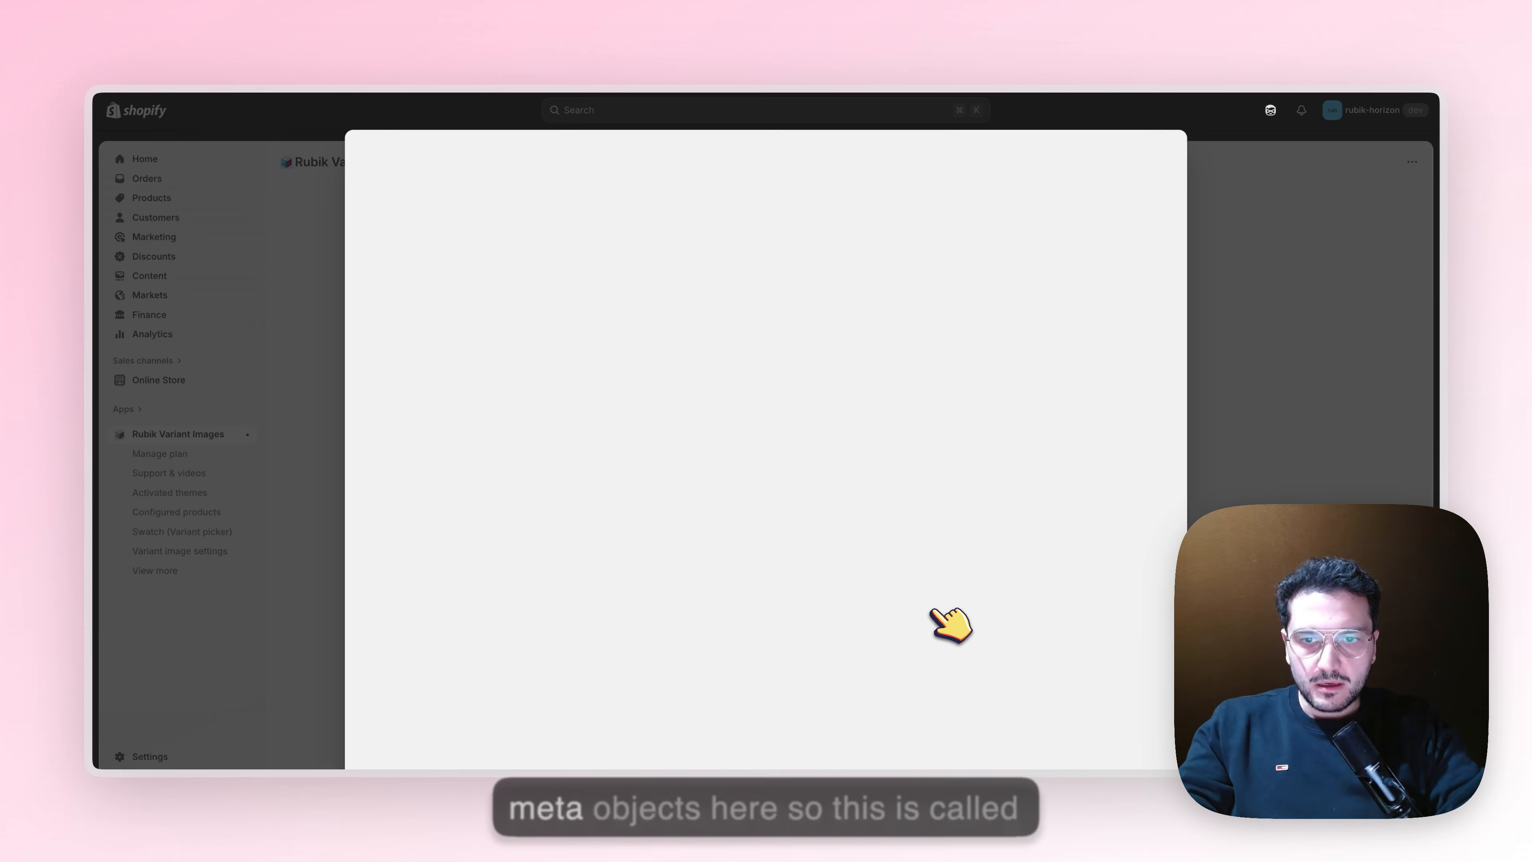
{"action": "left_click", "coordinate": [394, 218]}
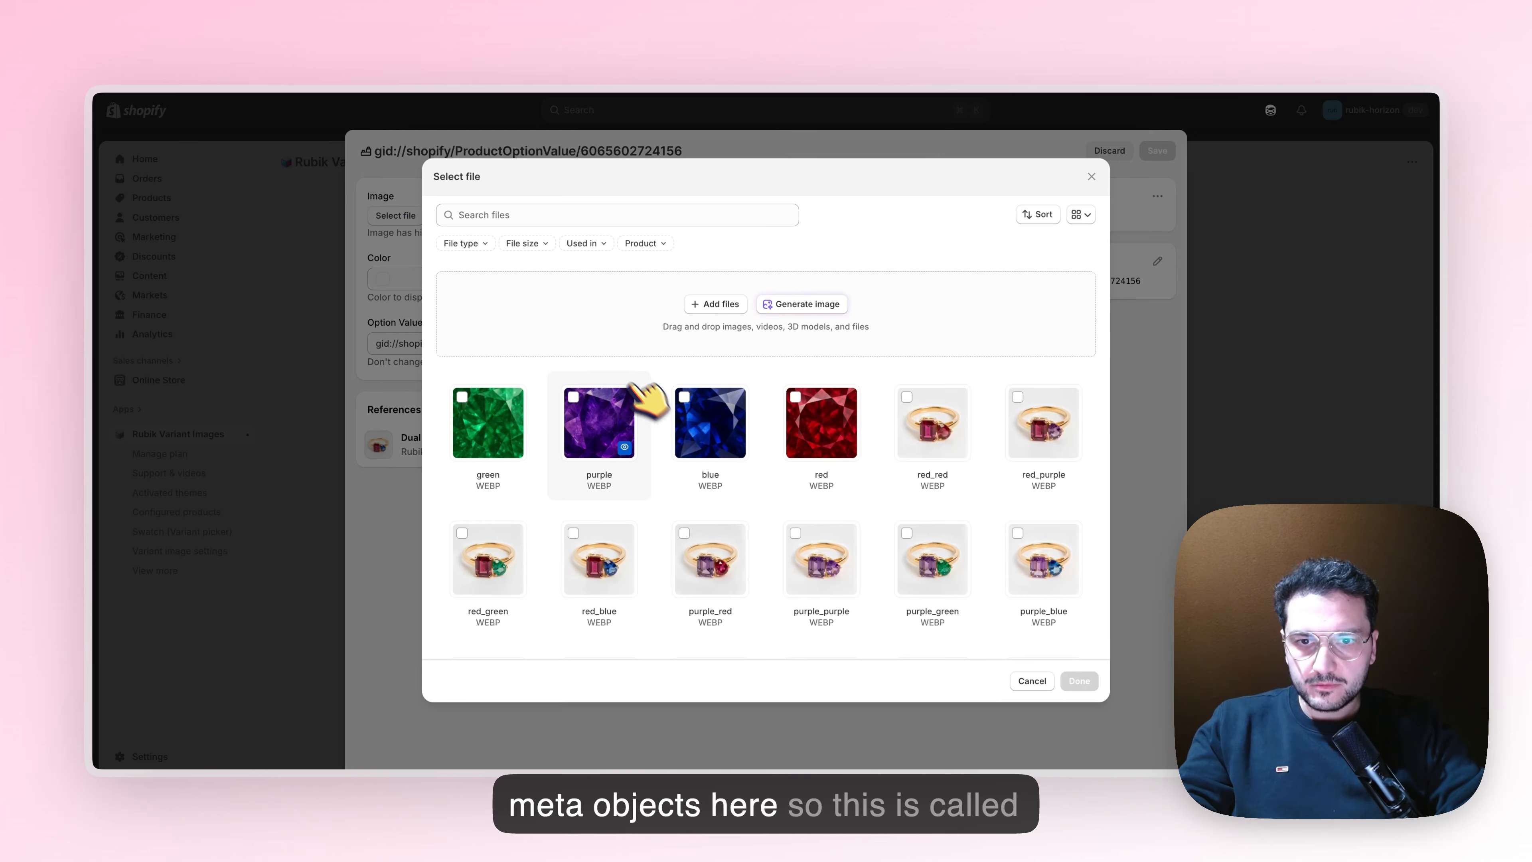
{"action": "left_click", "coordinate": [1079, 681]}
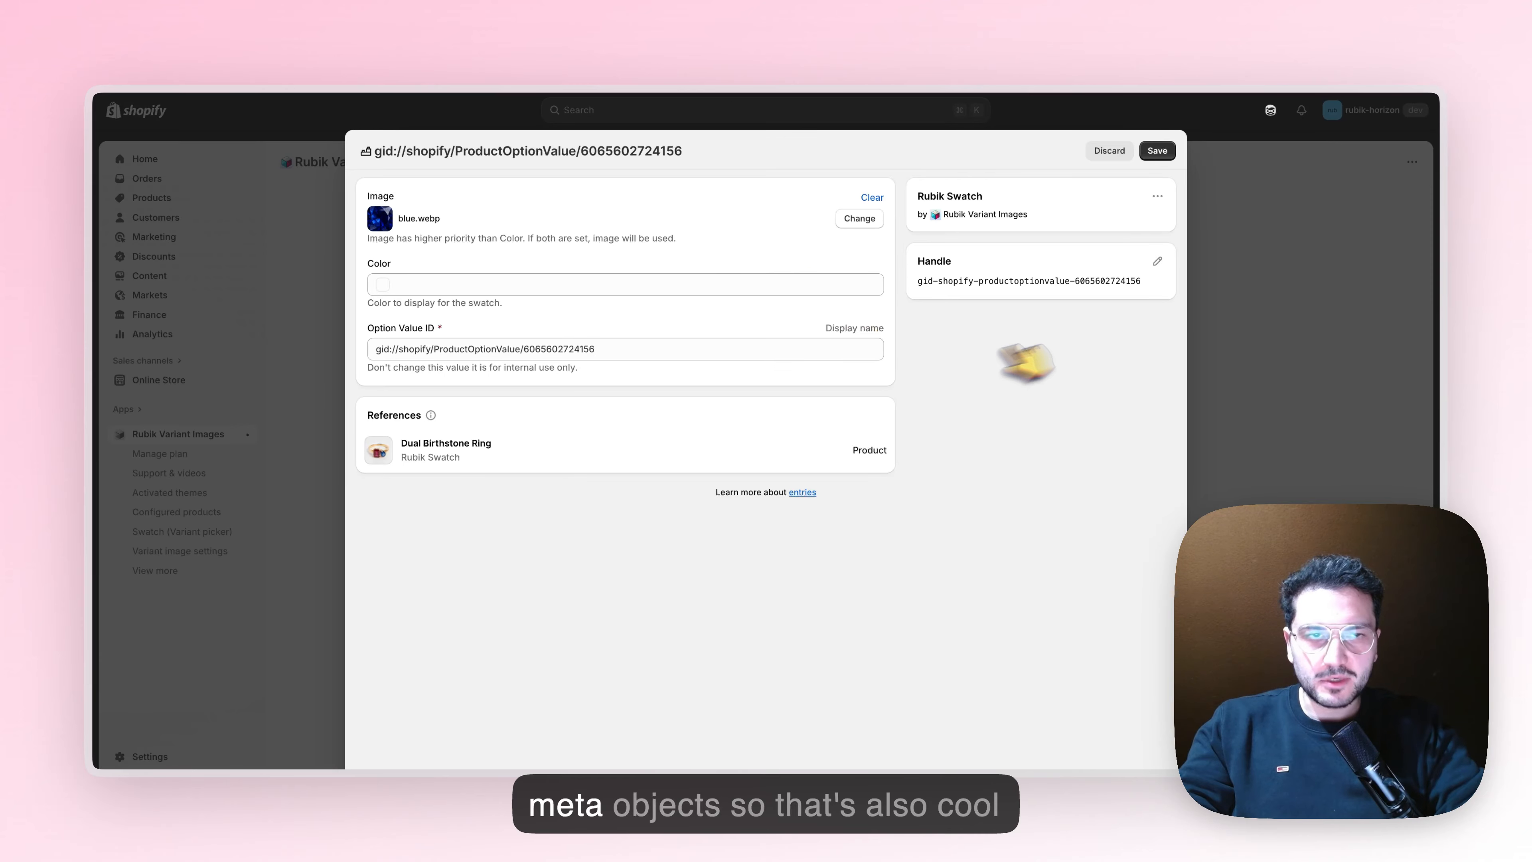
{"action": "left_click", "coordinate": [1161, 152]}
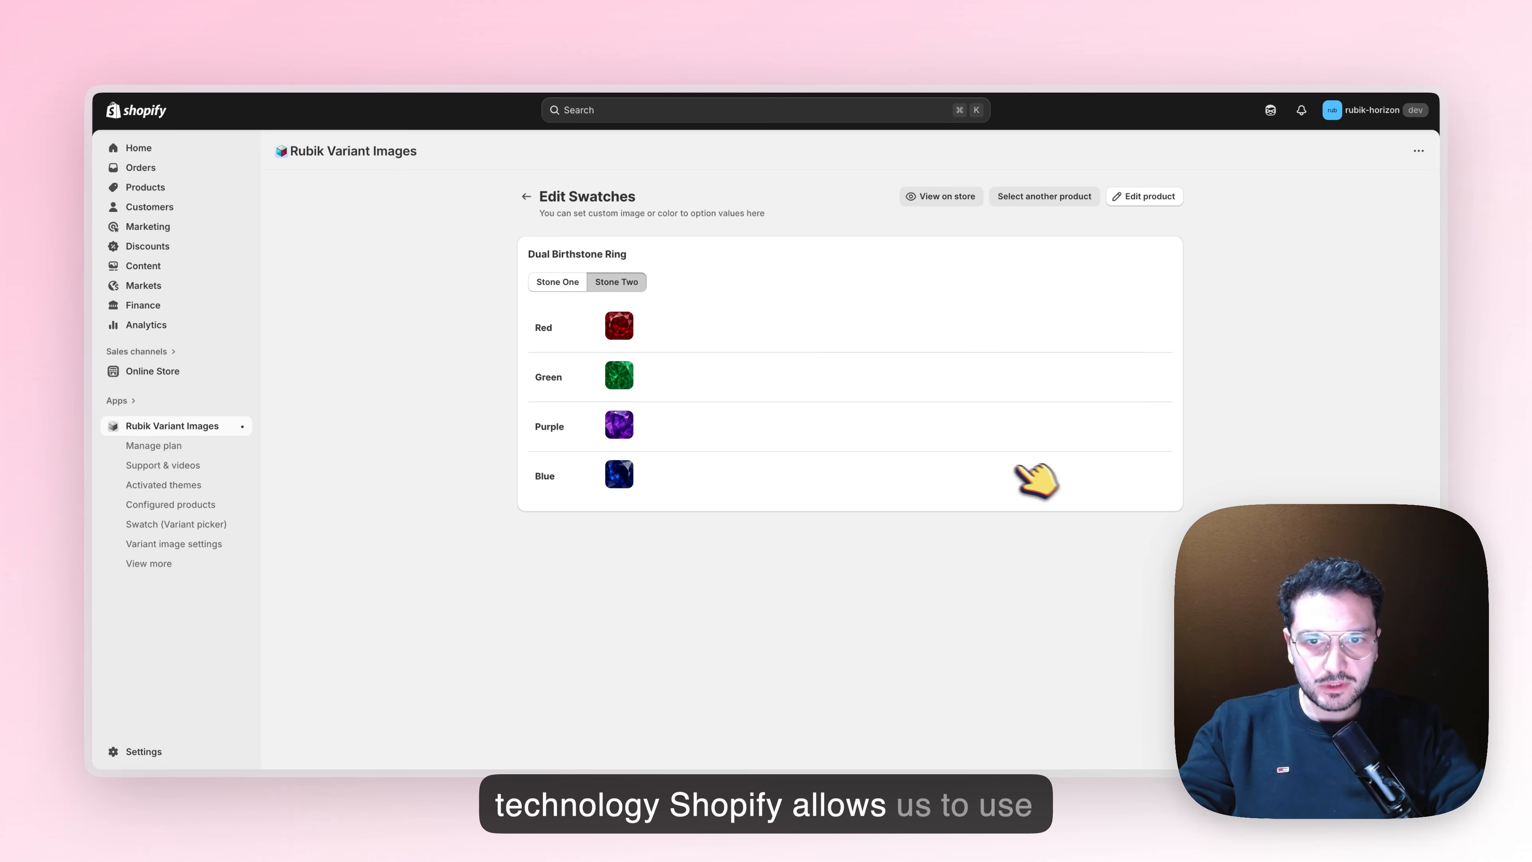
Reload the Dual Birthstone Ring storefront page and preview it with Stone One Red and Stone Two Blue
{"action": "left_click", "coordinate": [567, 283]}
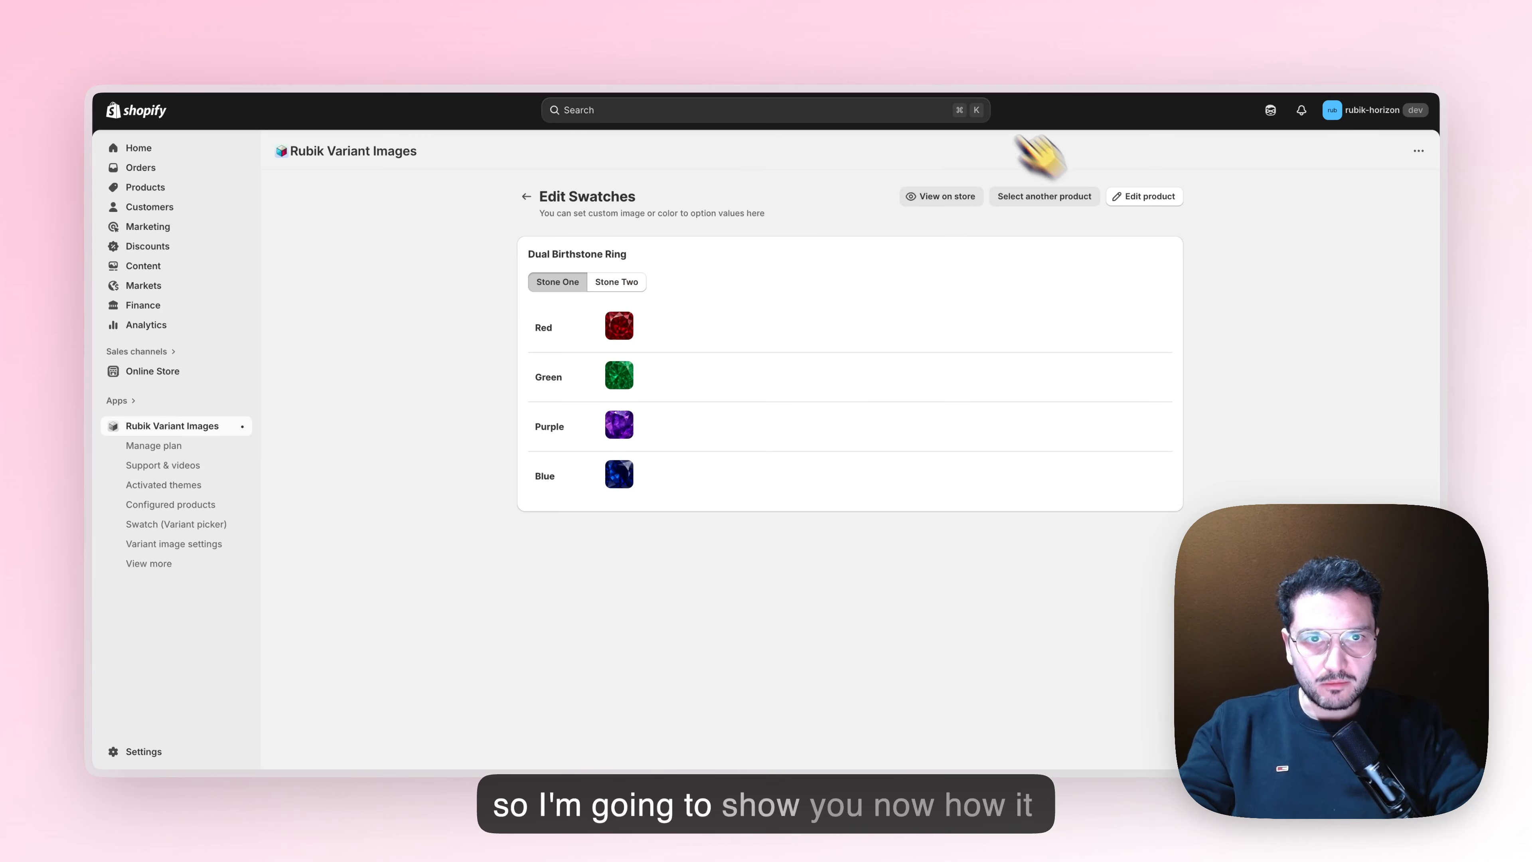
{"action": "left_click", "coordinate": [660, 47]}
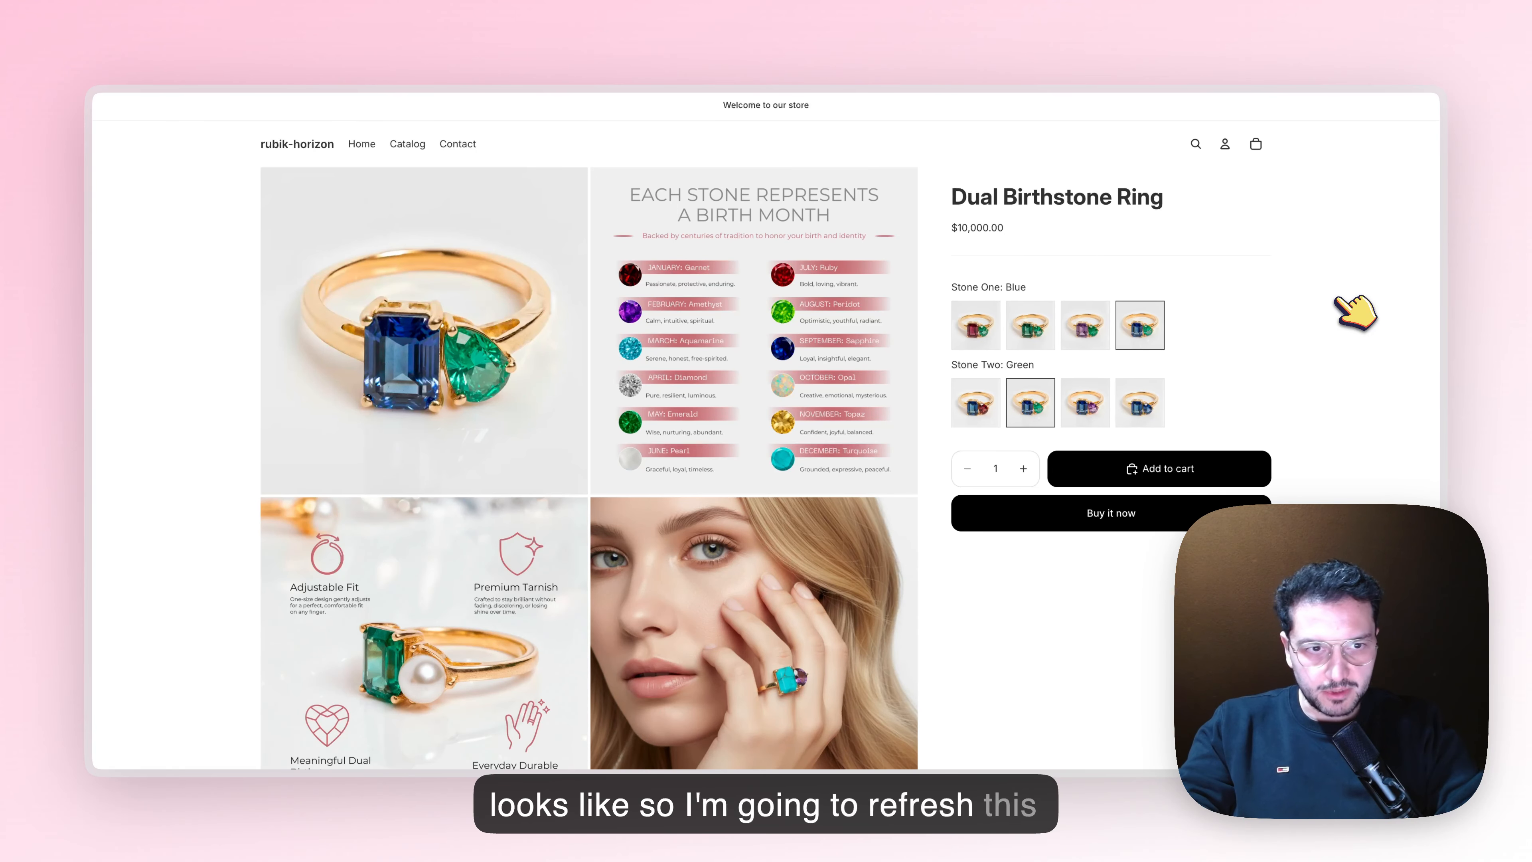
{"action": "key", "text": "super+r"}
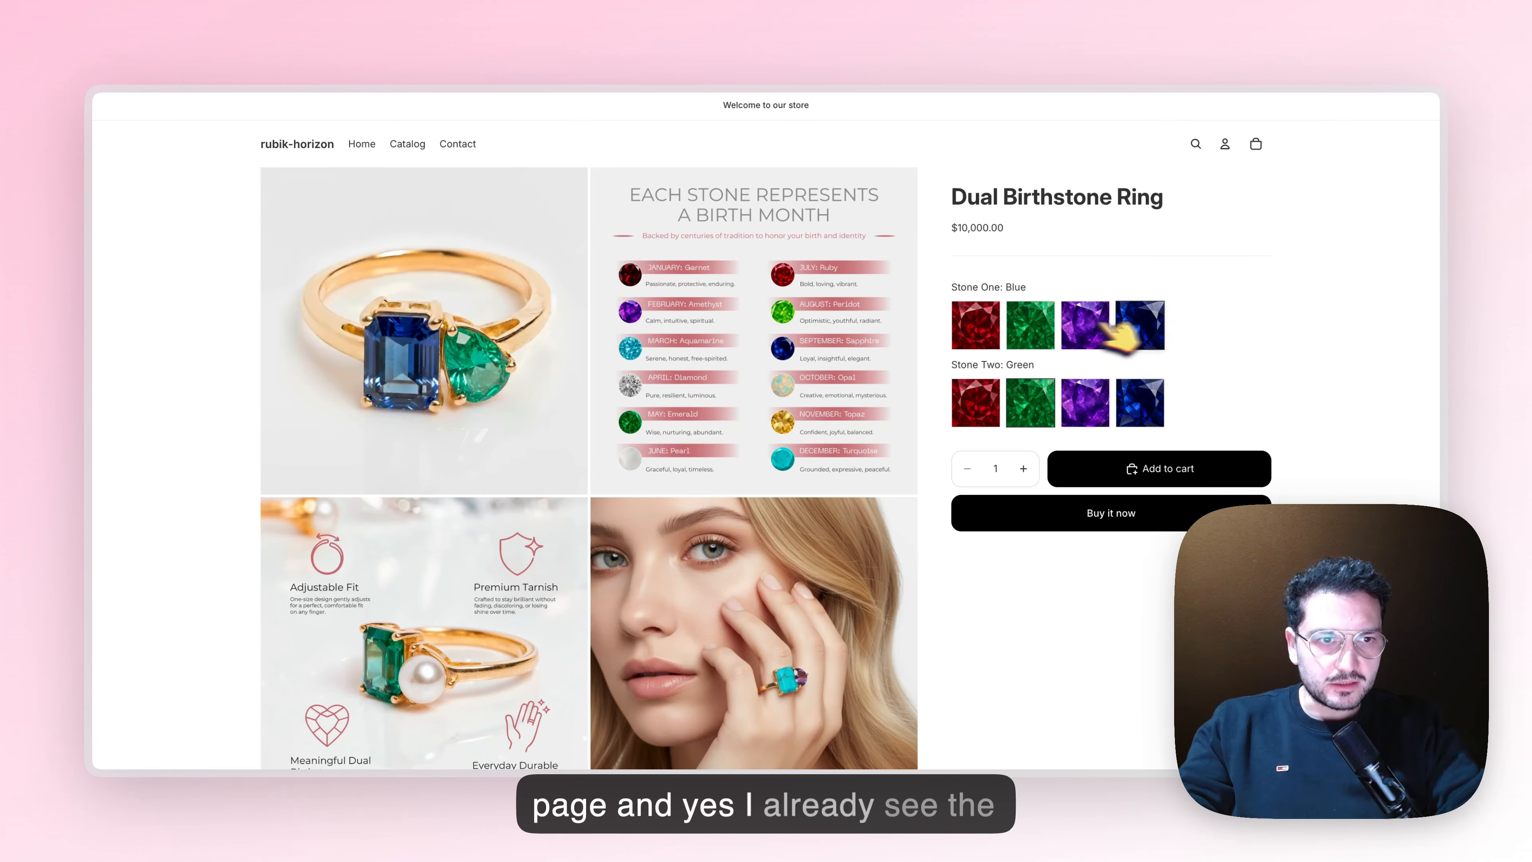
{"action": "left_click", "coordinate": [990, 333]}
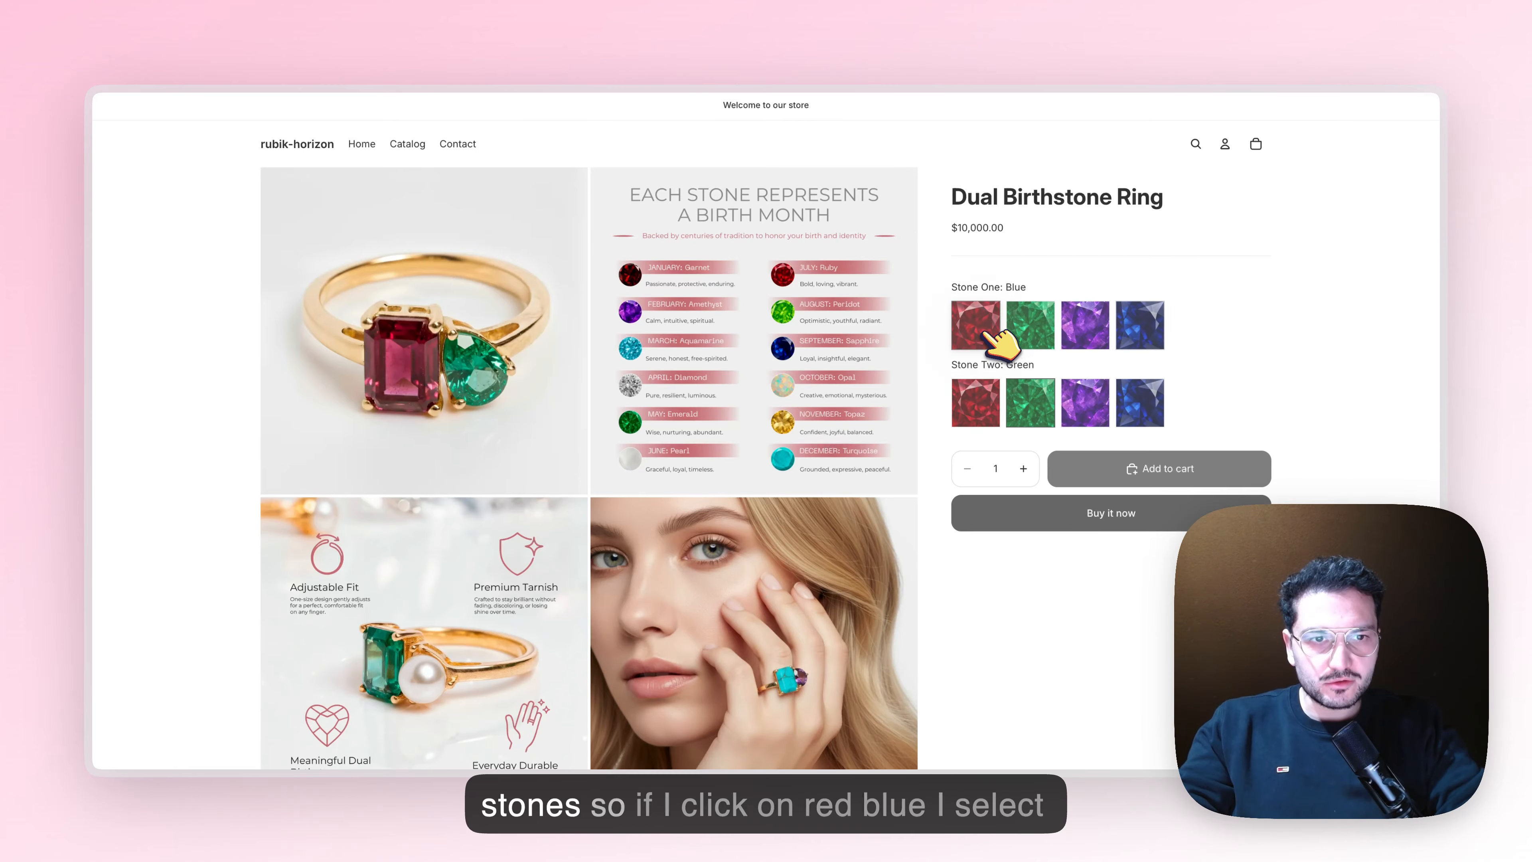
{"action": "left_click", "coordinate": [1145, 403]}
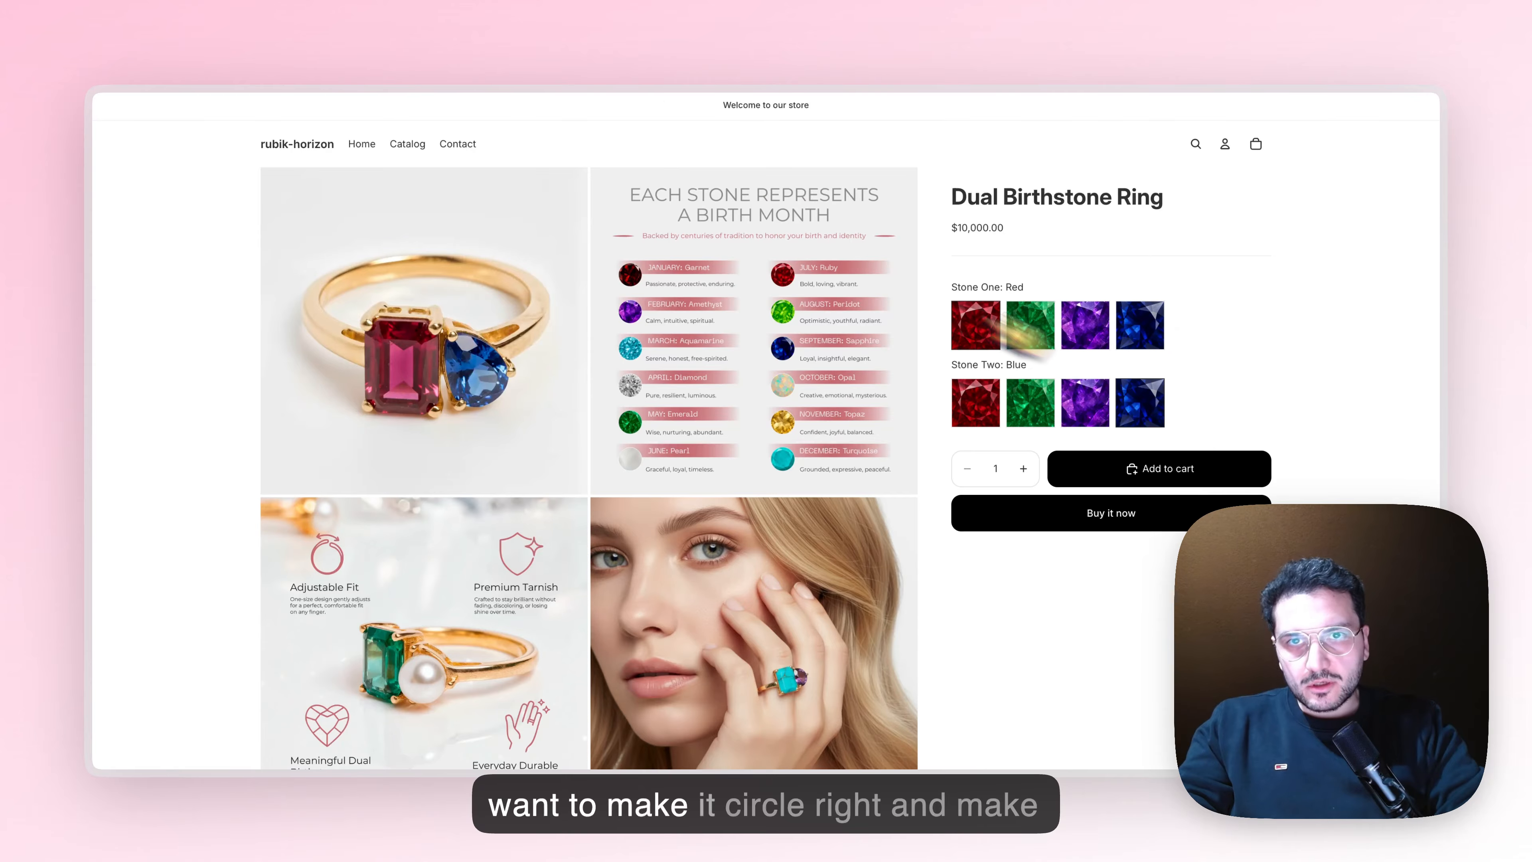
Return to the Rubik Variant Images app, open the swatch appearance customization, and enable tooltips for image swatches
{"action": "left_click", "coordinate": [495, 47]}
{"action": "left_click", "coordinate": [831, 49]}
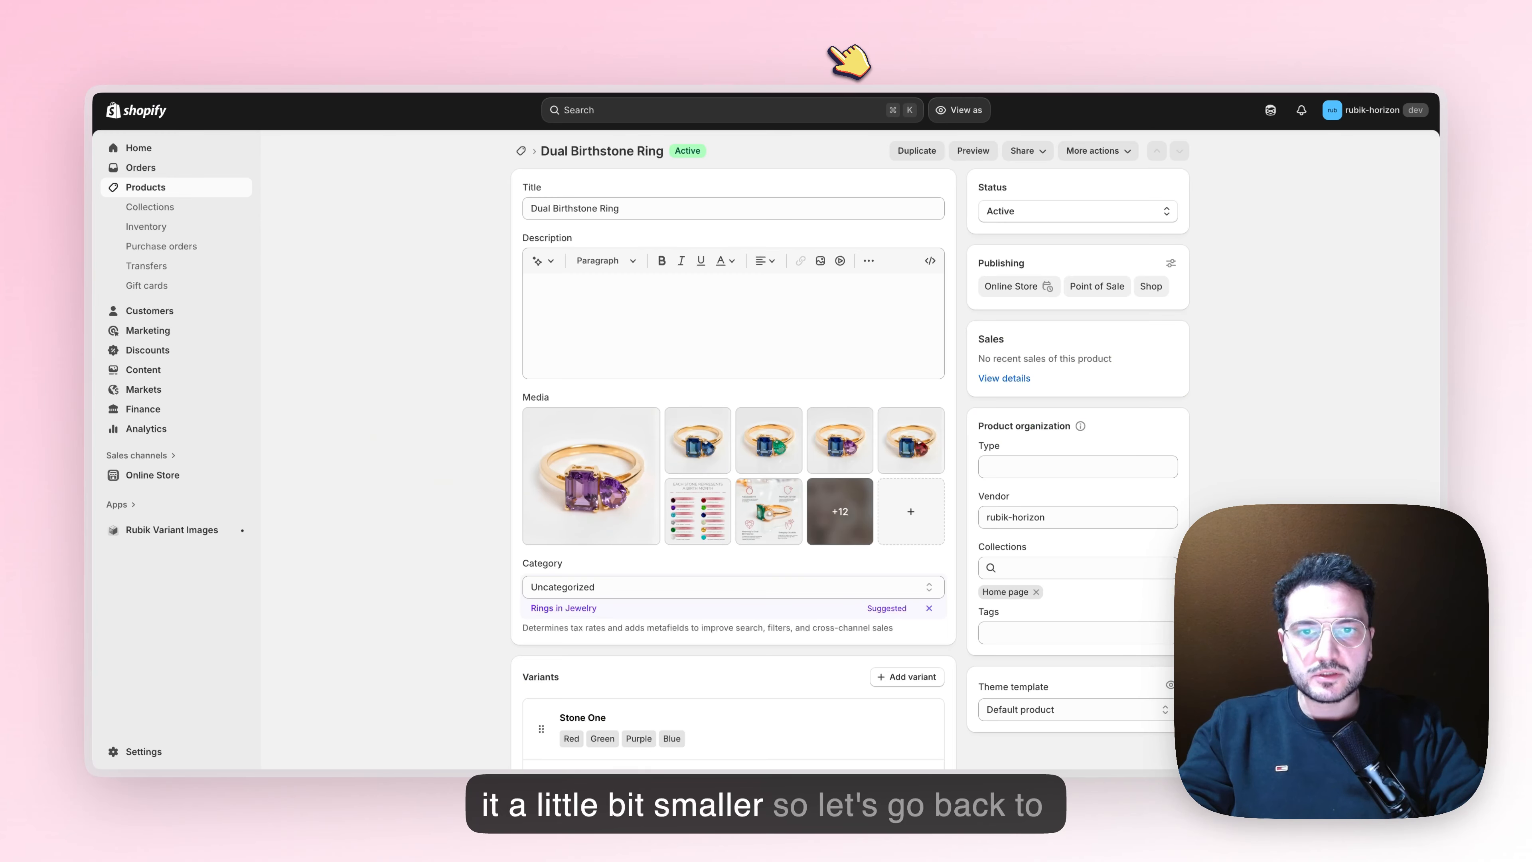
{"action": "left_click", "coordinate": [1115, 43]}
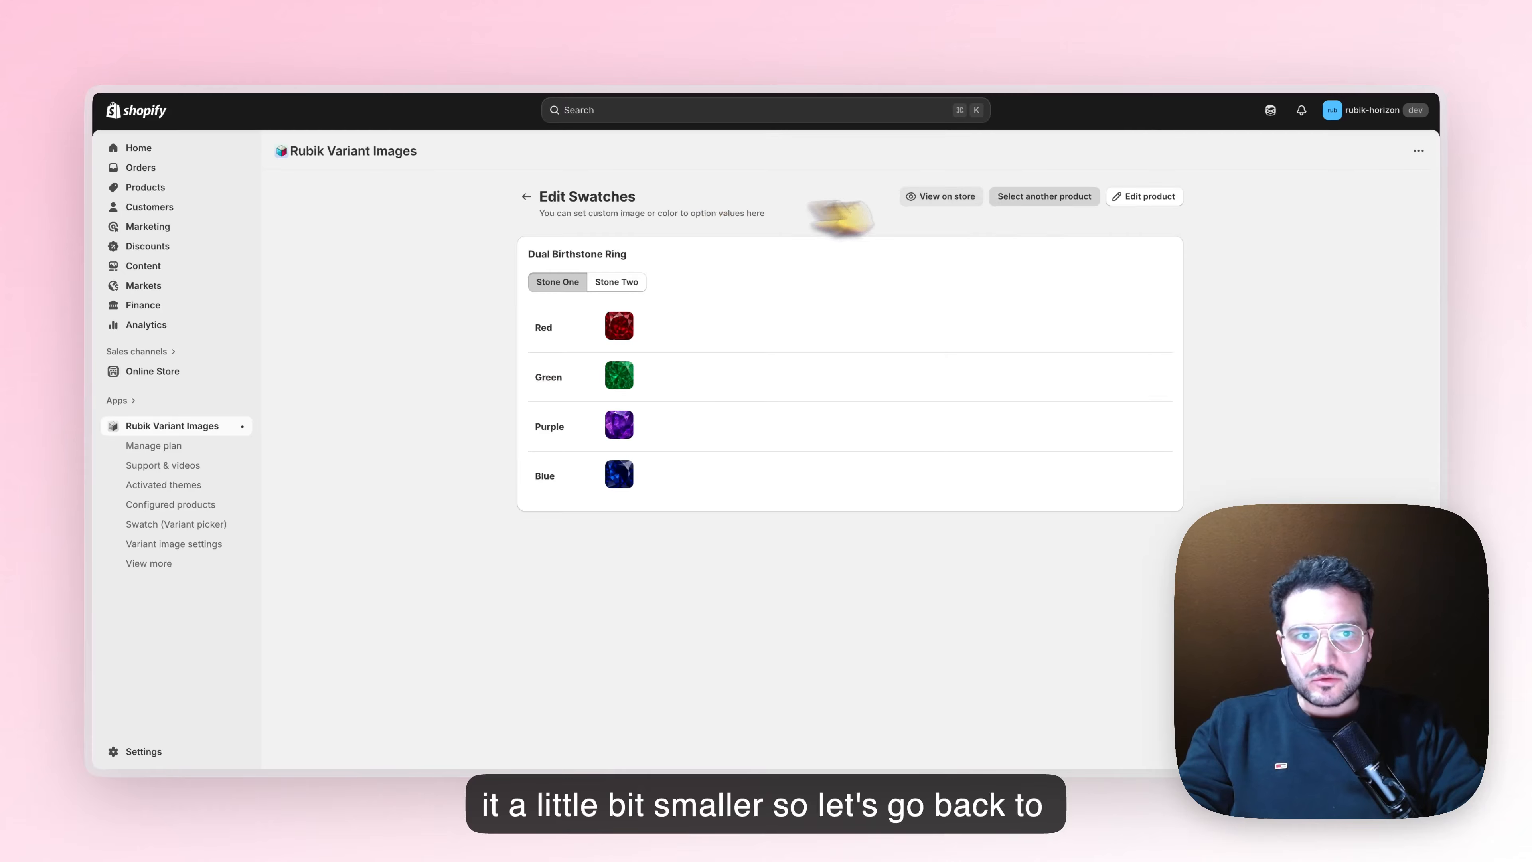
{"action": "left_click", "coordinate": [204, 522]}
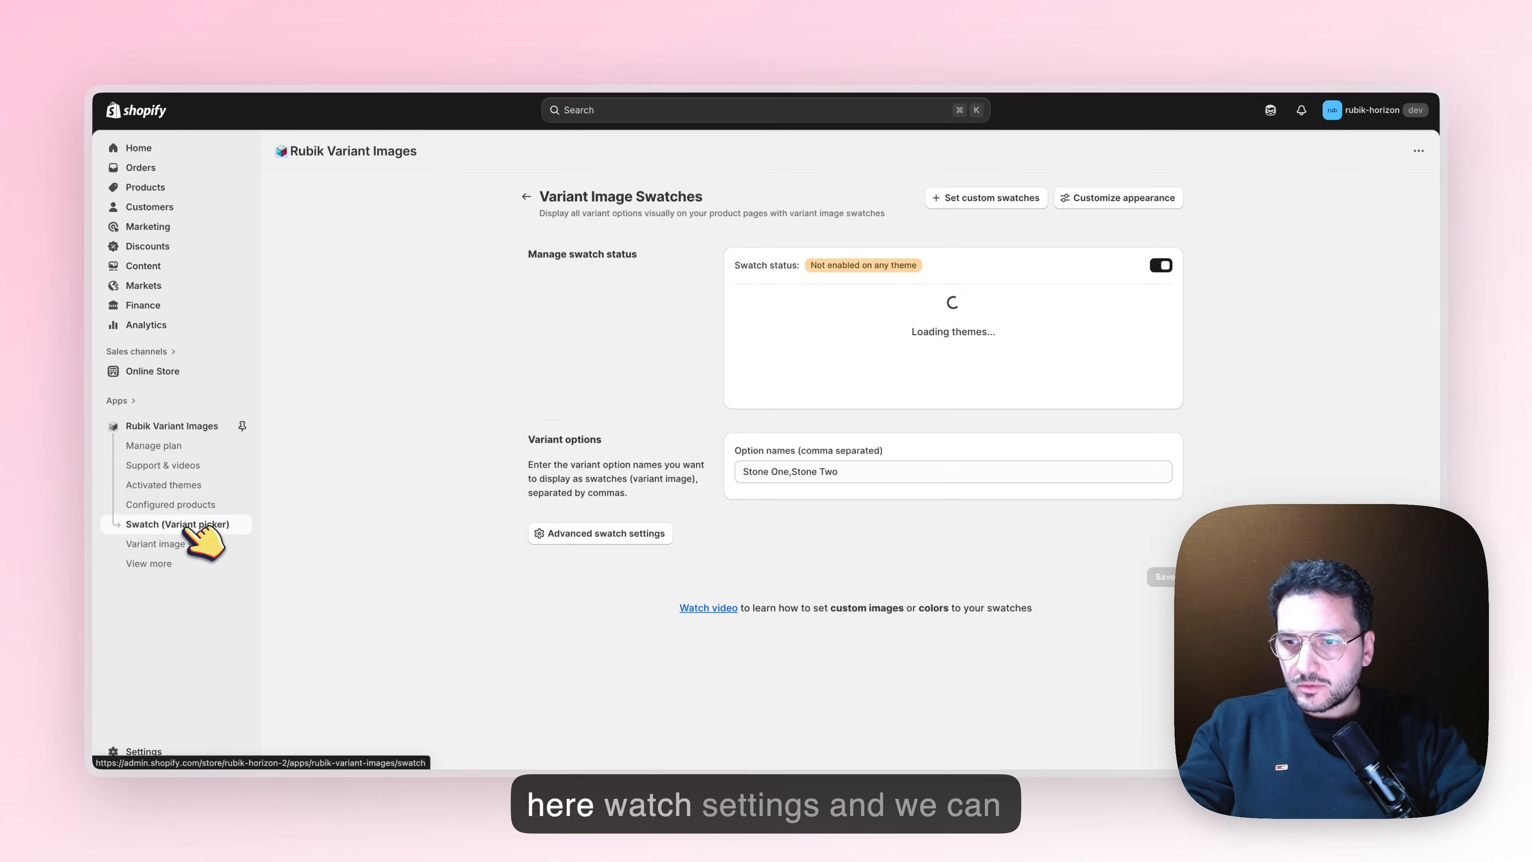
{"action": "left_click", "coordinate": [1145, 202]}
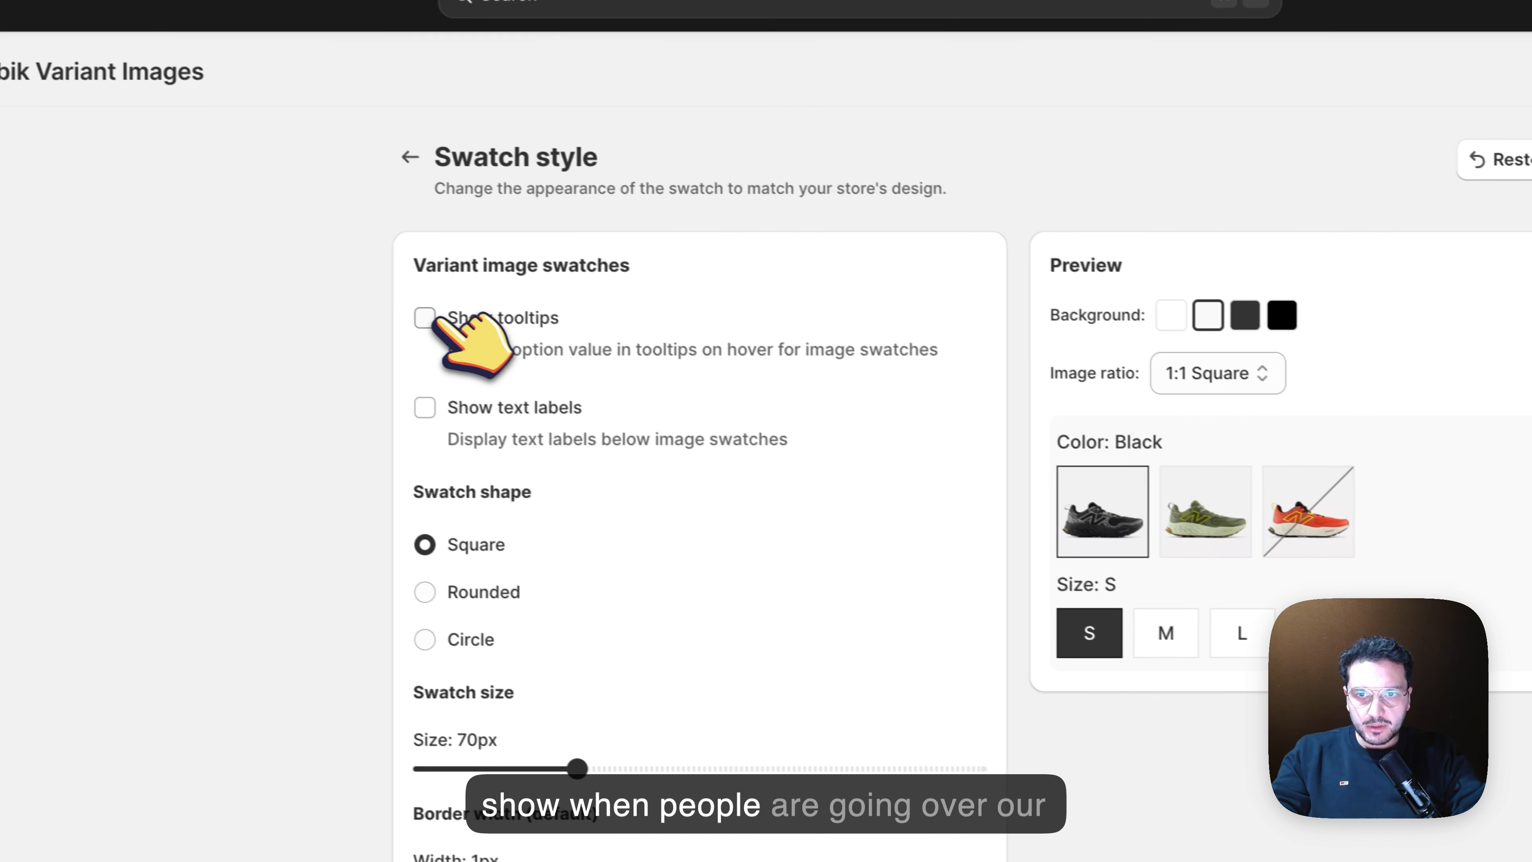
{"action": "left_click", "coordinate": [534, 282]}
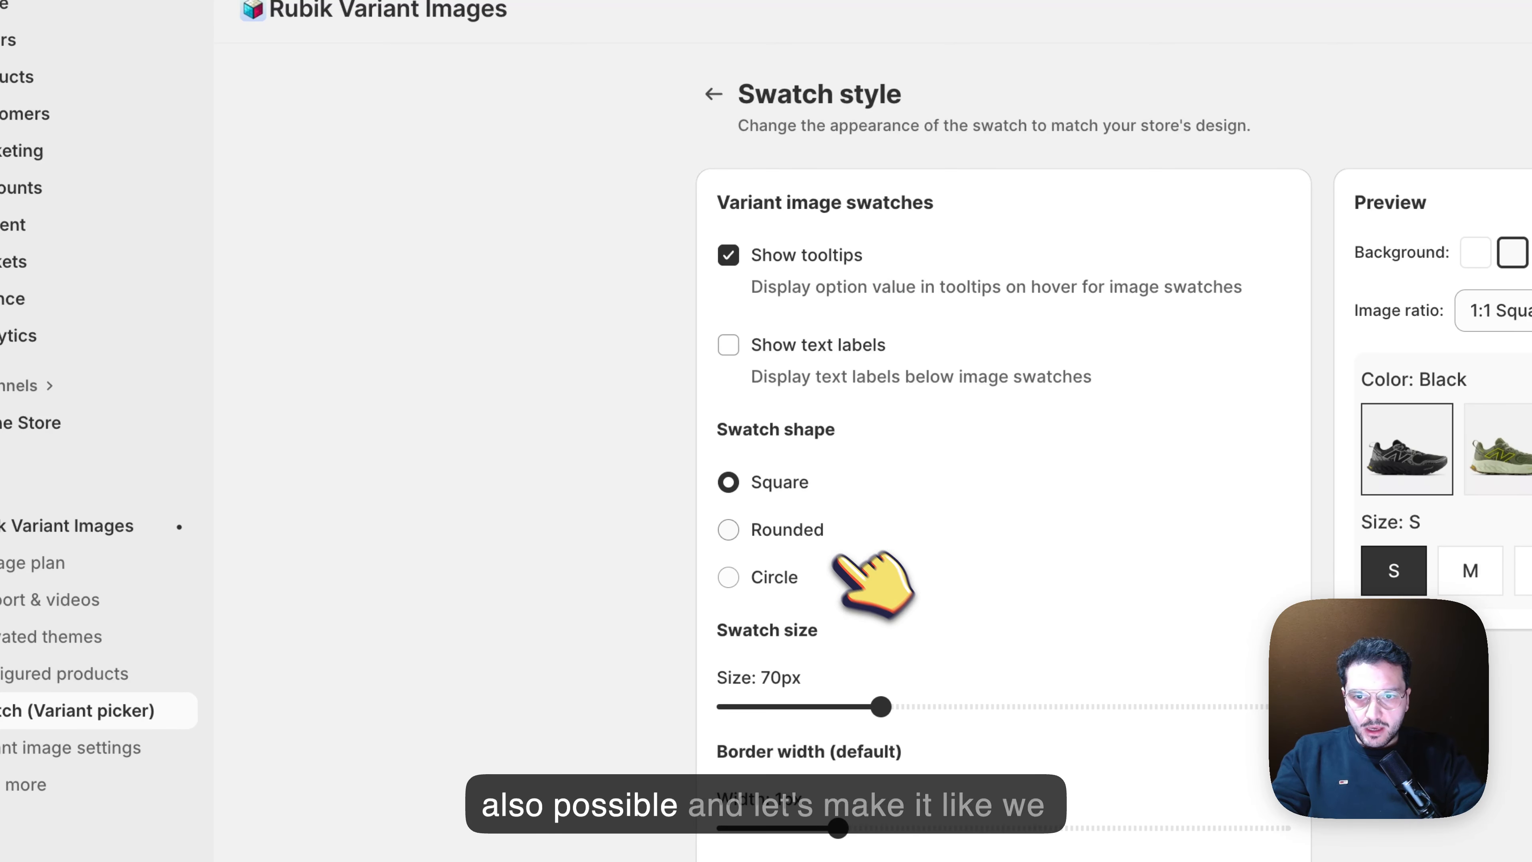
Set the swatch shape to Circle and the swatch size to 46px, and save the style
{"action": "left_click", "coordinate": [809, 535]}
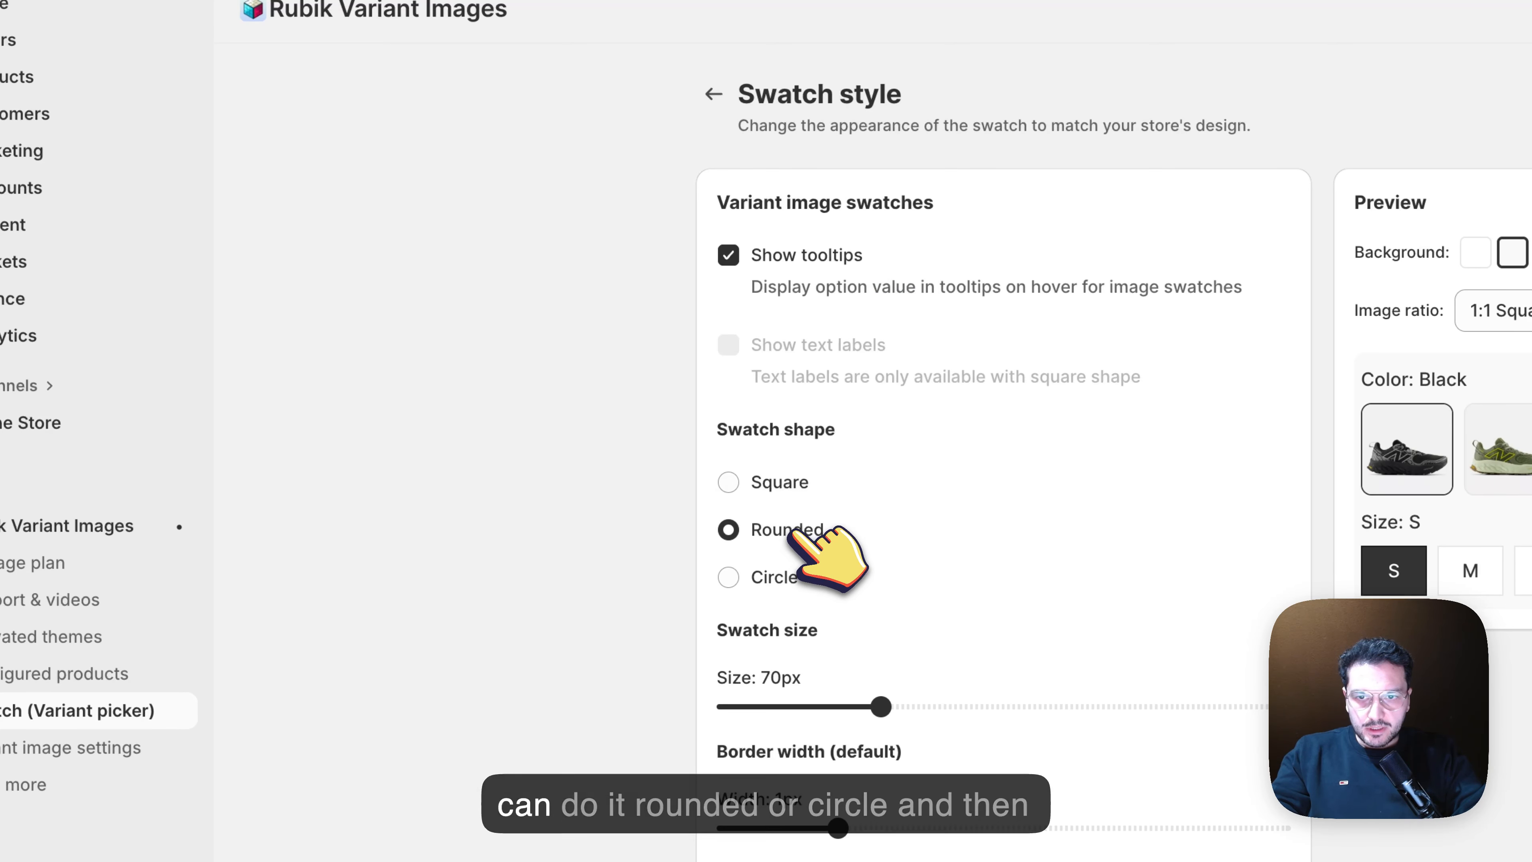
{"action": "left_click", "coordinate": [774, 581]}
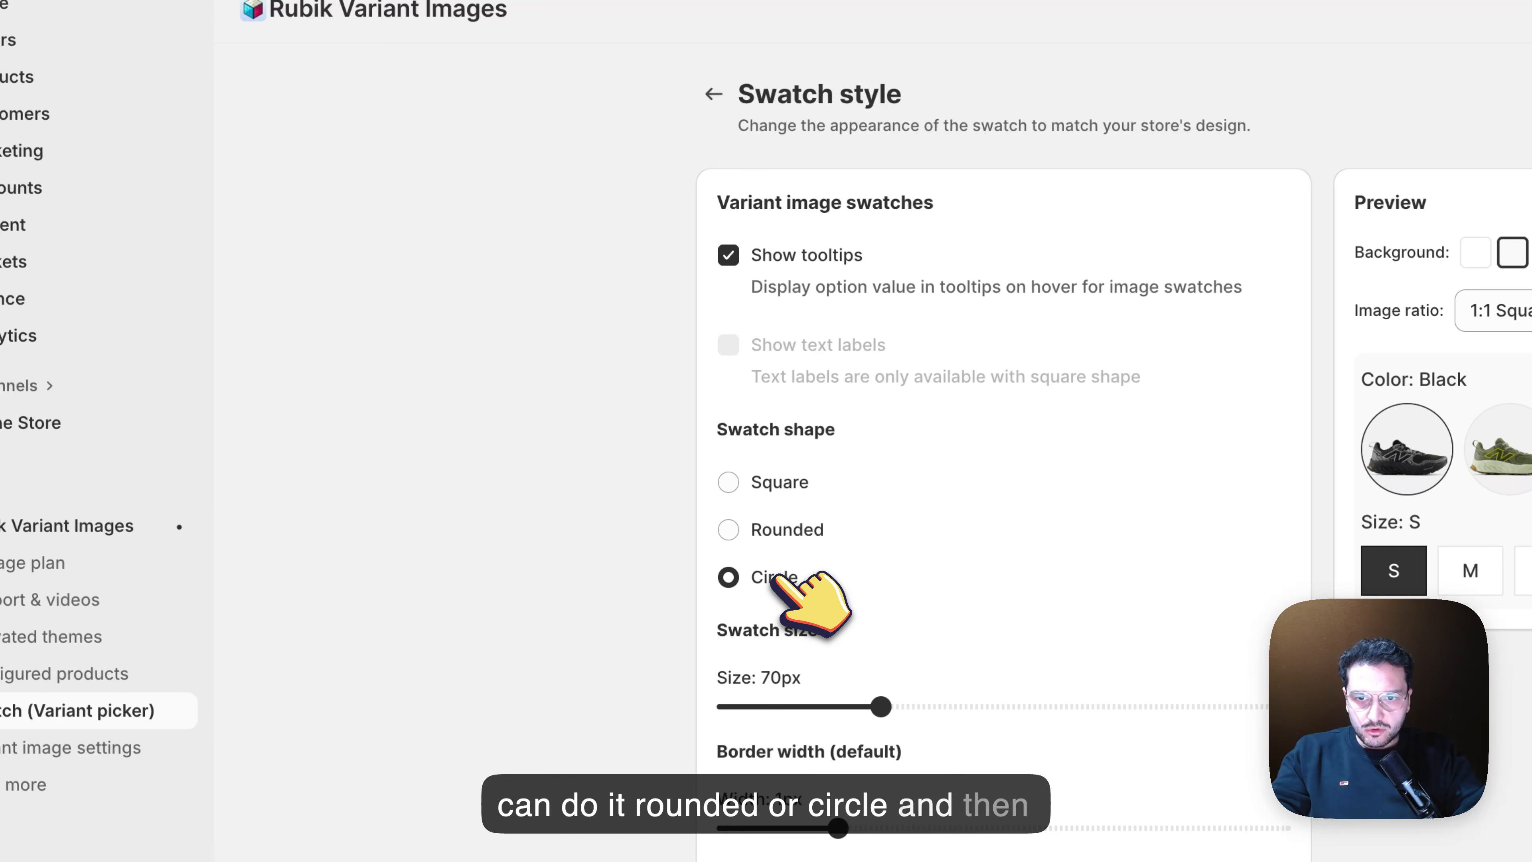
{"action": "left_click_drag", "start_coordinate": [880, 706], "coordinate": [797, 706]}
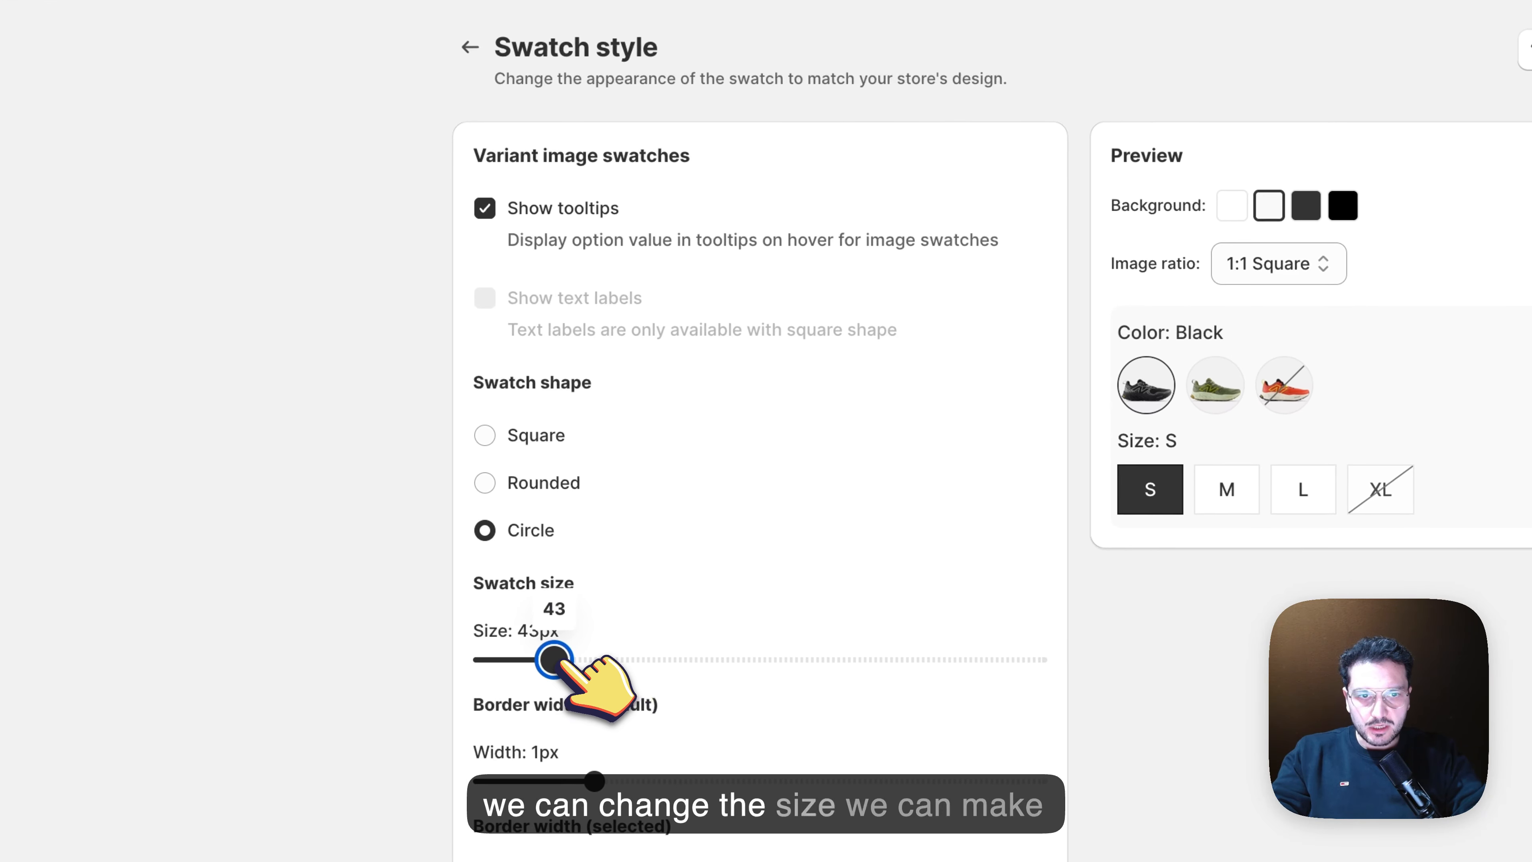
{"action": "left_click_drag", "start_coordinate": [554, 659], "coordinate": [565, 658]}
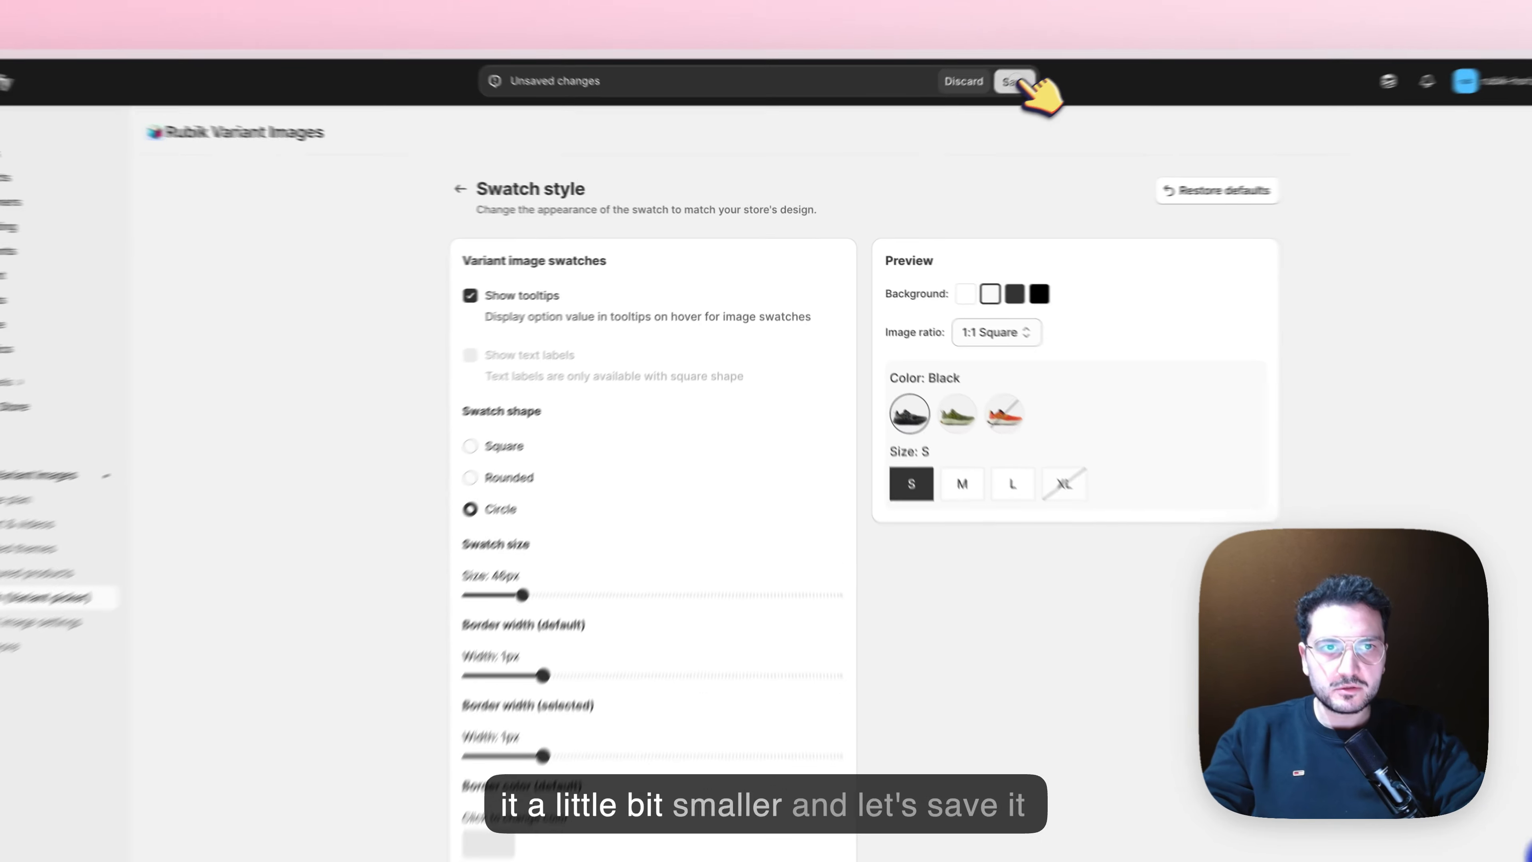
{"action": "left_click", "coordinate": [975, 107]}
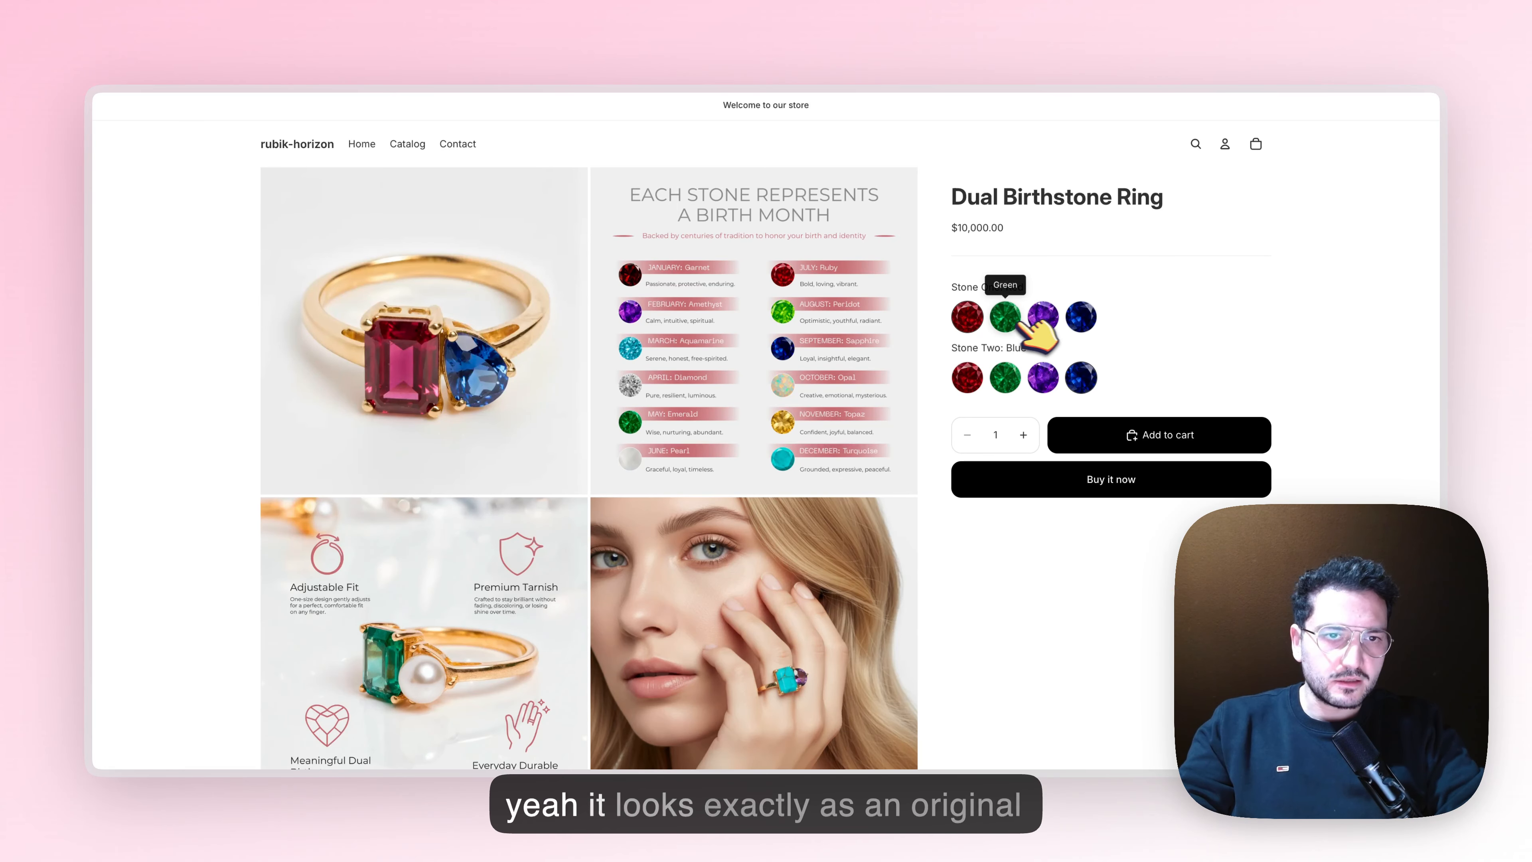
Test the circular swatches on the storefront with the blue-blue, blue-red, blue-green, purple-green and red-green stone combinations
{"action": "scroll", "coordinate": [1134, 329], "scroll_direction": "down", "scroll_amount": 1}
{"action": "left_click", "coordinate": [1095, 308]}
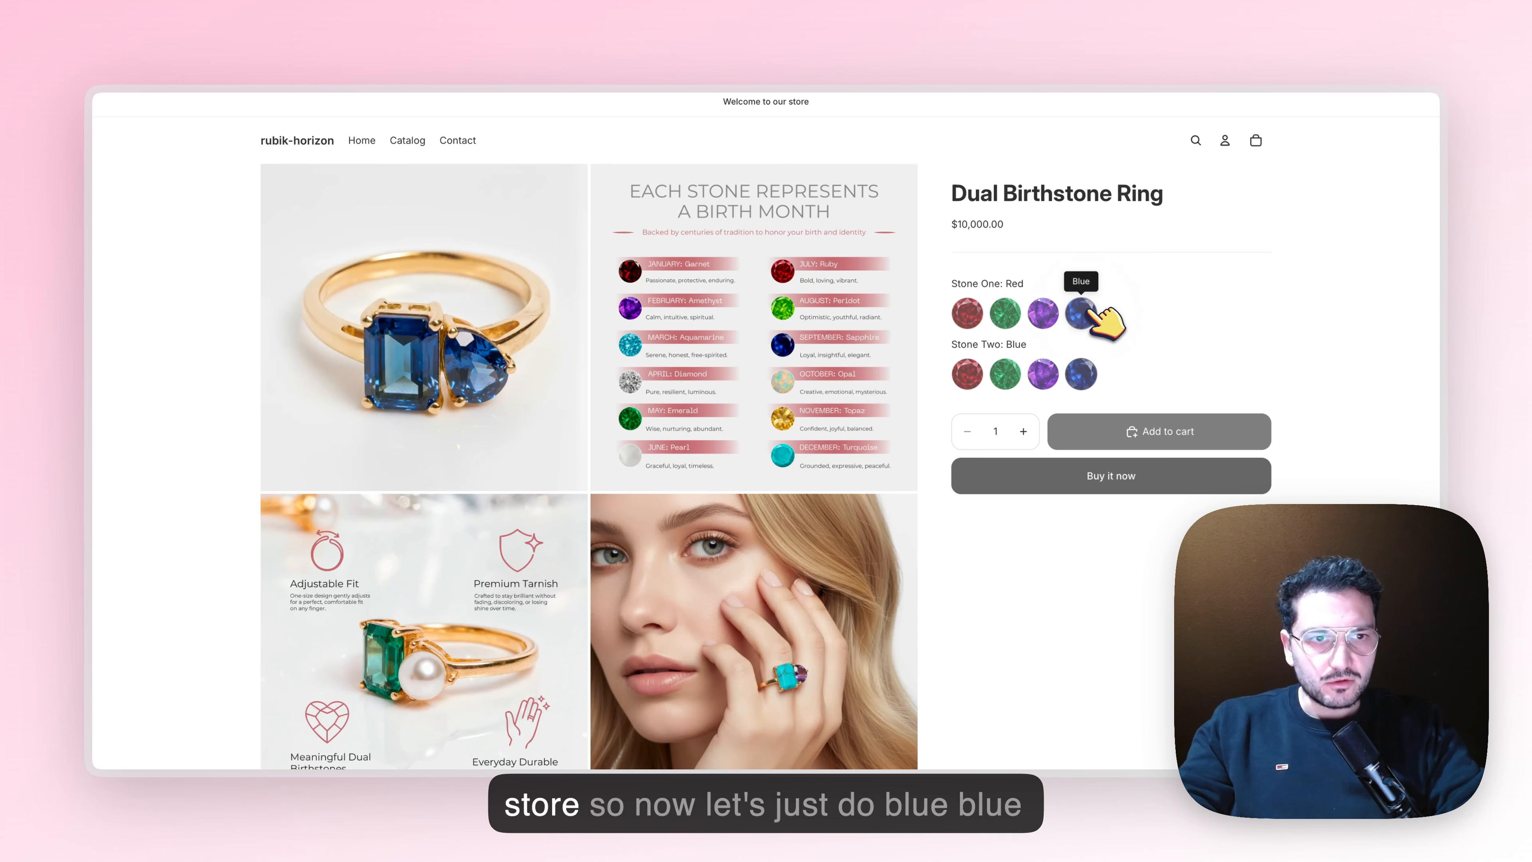
{"action": "left_click", "coordinate": [967, 374]}
{"action": "left_click", "coordinate": [1005, 375]}
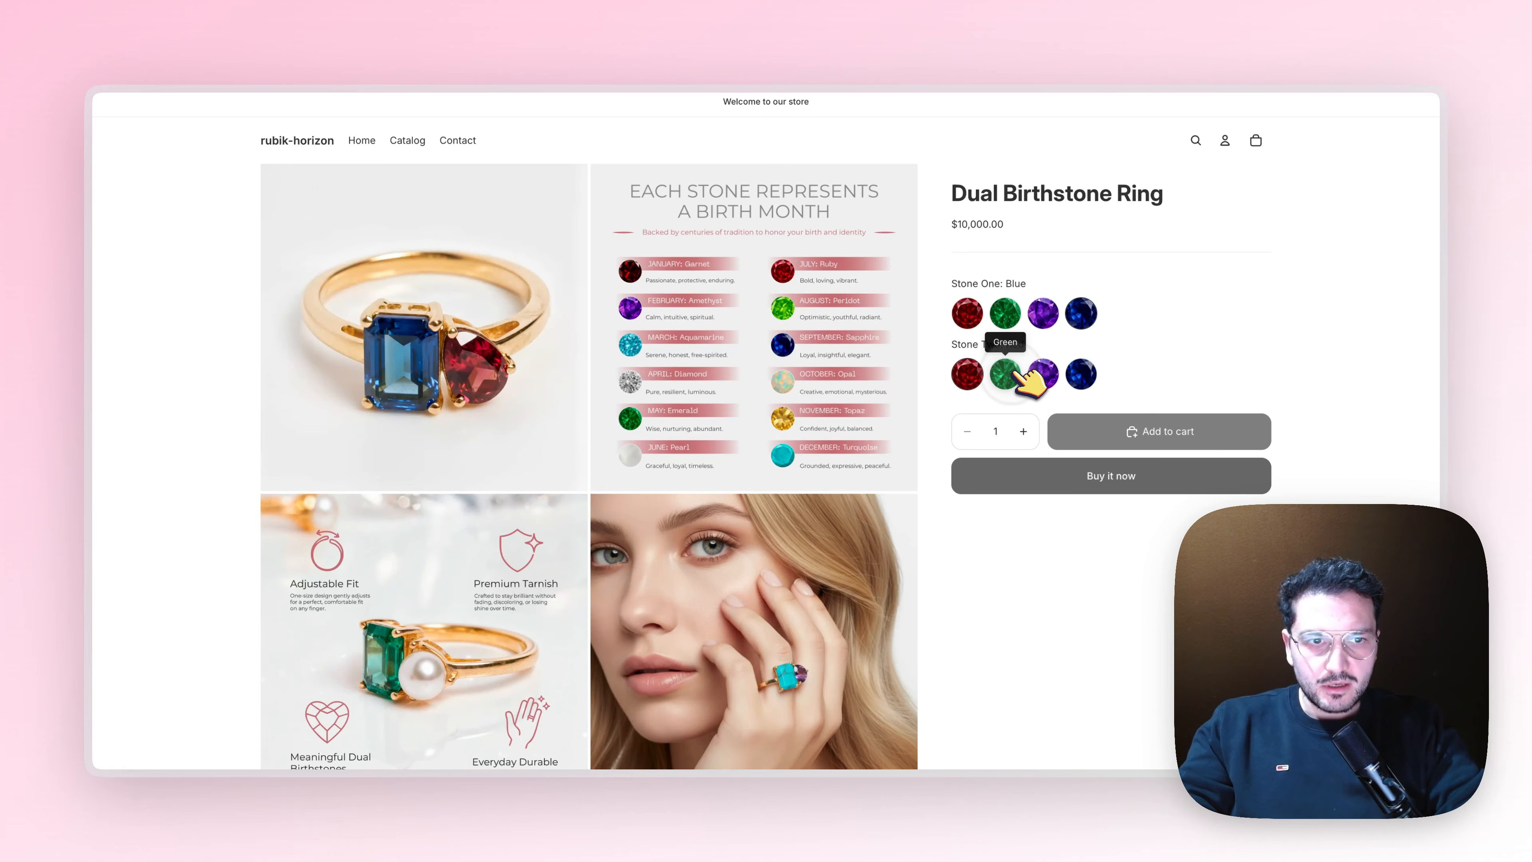
{"action": "left_click", "coordinate": [1043, 313]}
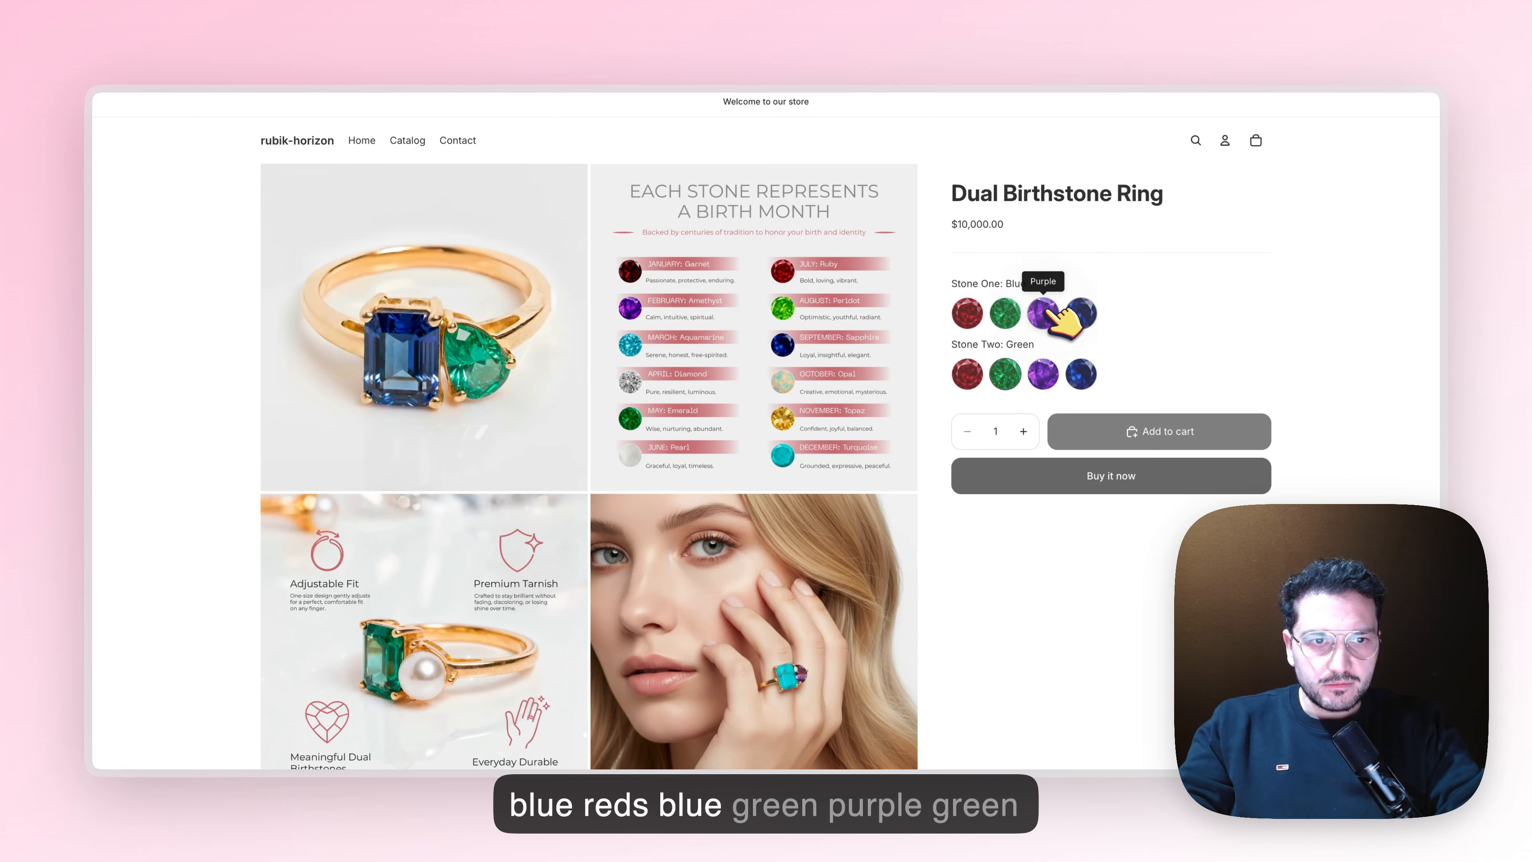
{"action": "left_click", "coordinate": [967, 313]}
Review the ring's product page gallery for the red-green combination and preview Stone Two in Purple
{"action": "scroll", "coordinate": [582, 496], "scroll_direction": "down", "scroll_amount": 5}
{"action": "scroll", "coordinate": [561, 500], "scroll_direction": "up", "scroll_amount": 5}
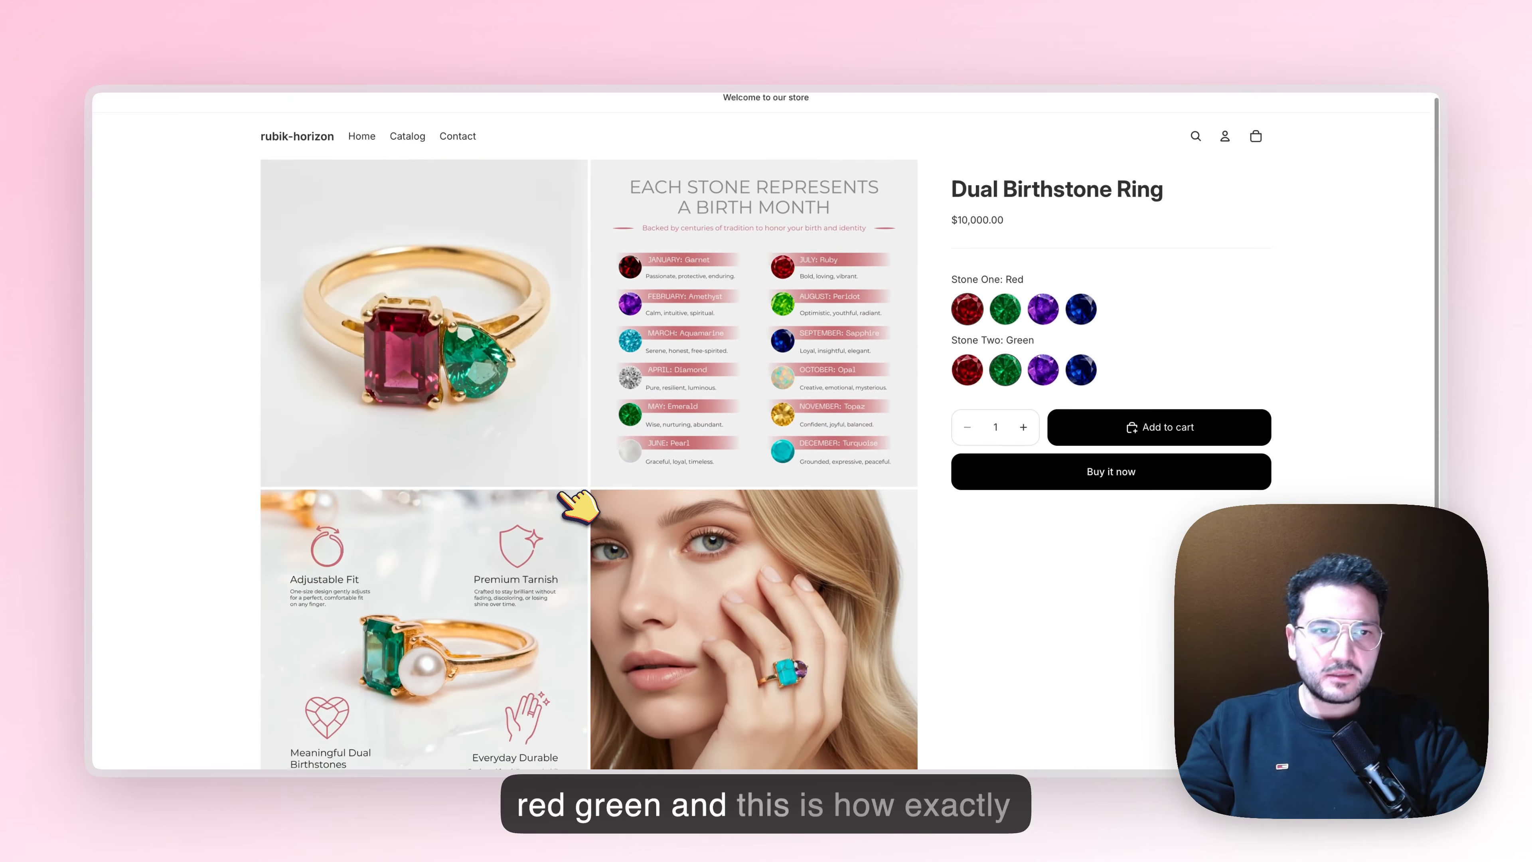
{"action": "scroll", "coordinate": [1249, 335], "scroll_direction": "down", "scroll_amount": 3}
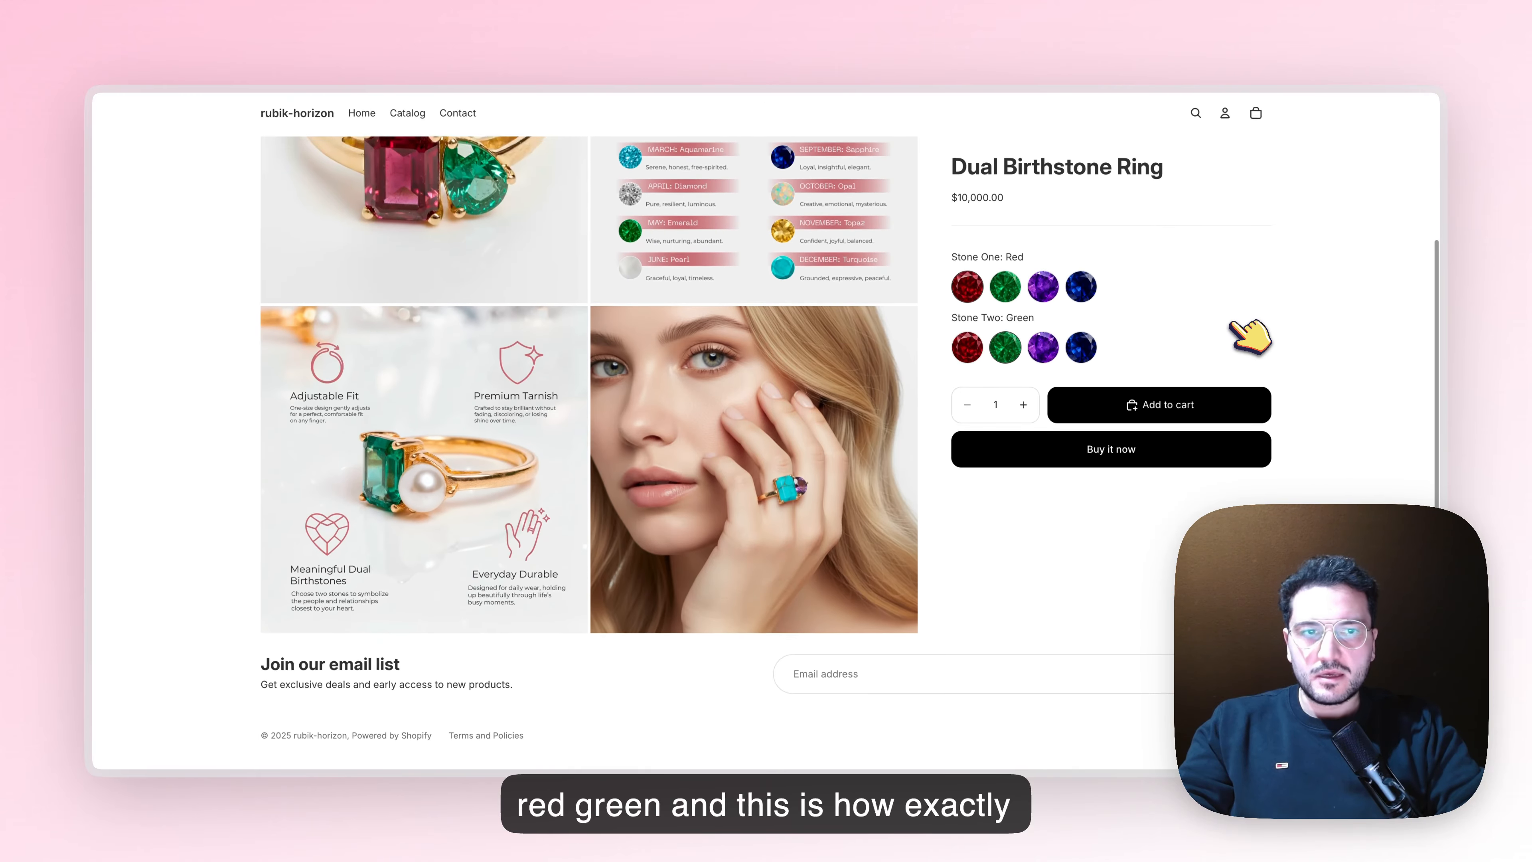
{"action": "scroll", "coordinate": [1248, 336], "scroll_direction": "up", "scroll_amount": 5}
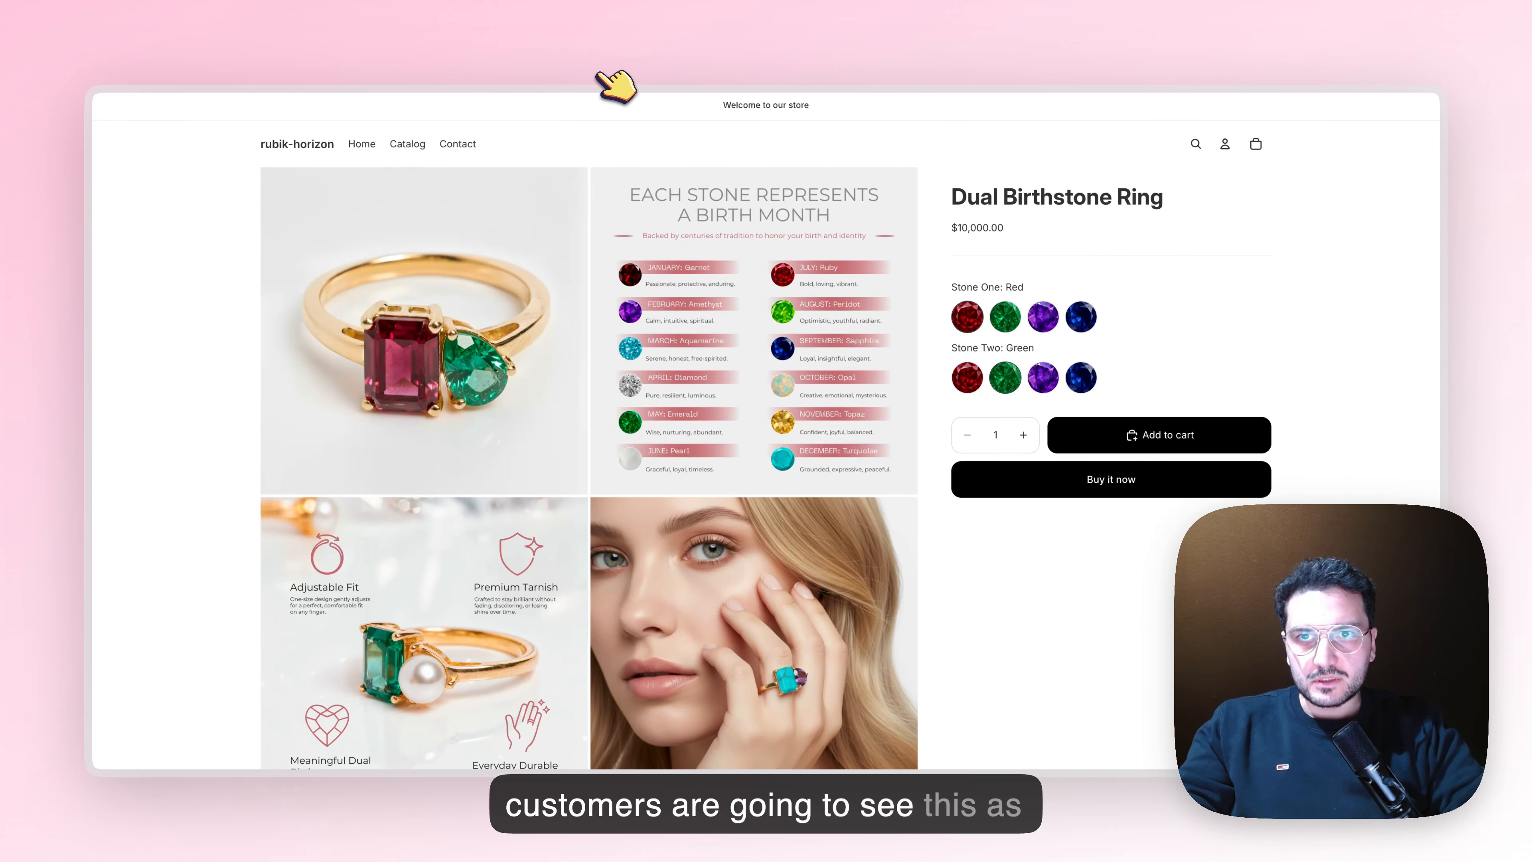
{"action": "scroll", "coordinate": [1275, 268], "scroll_direction": "down", "scroll_amount": 1}
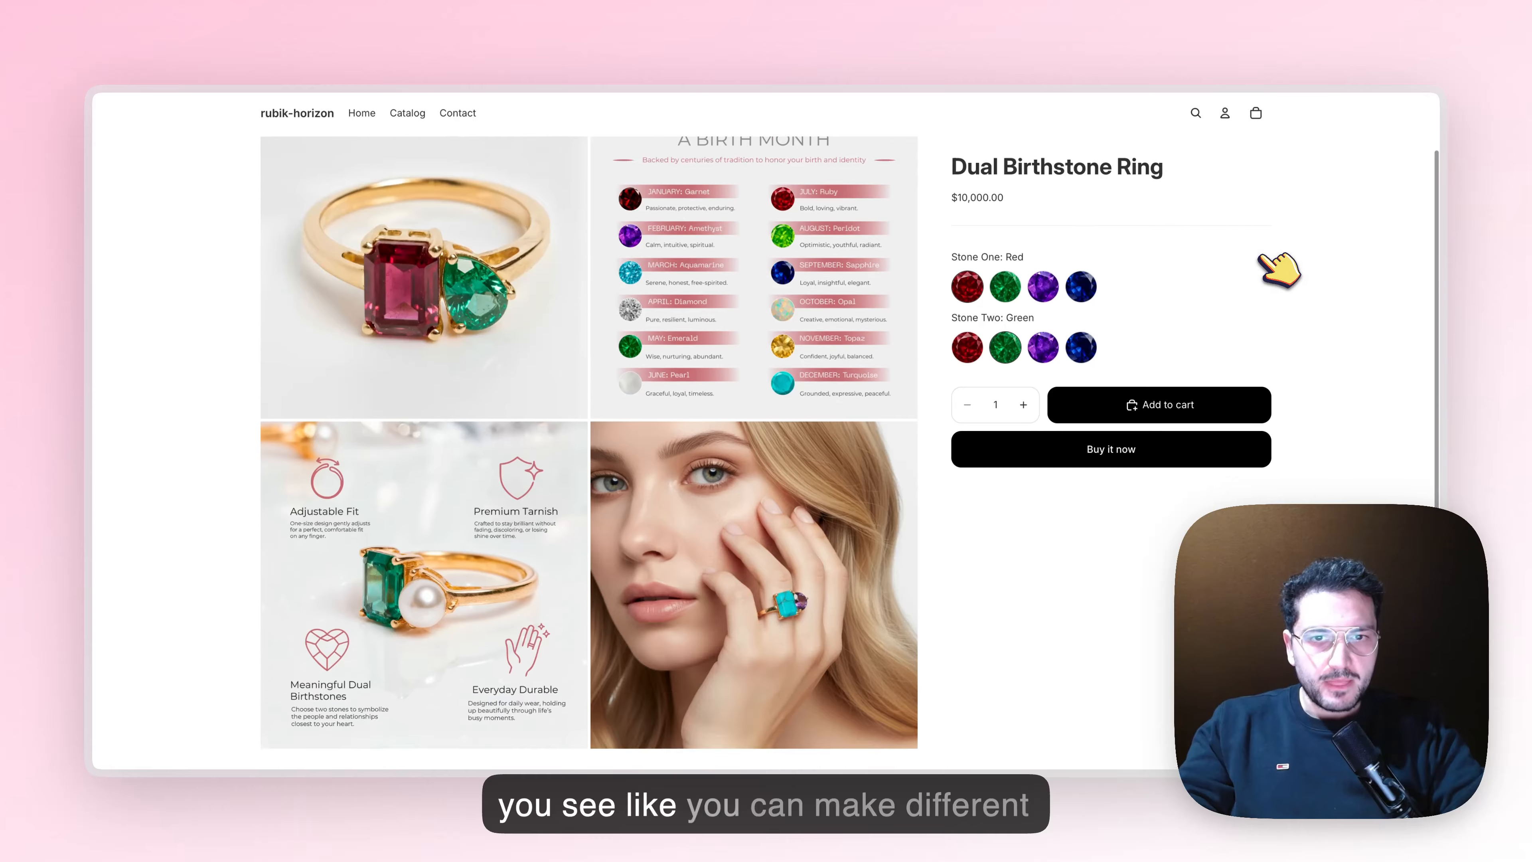
{"action": "scroll", "coordinate": [1279, 266], "scroll_direction": "down", "scroll_amount": 2}
{"action": "scroll", "coordinate": [1249, 273], "scroll_direction": "up", "scroll_amount": 3}
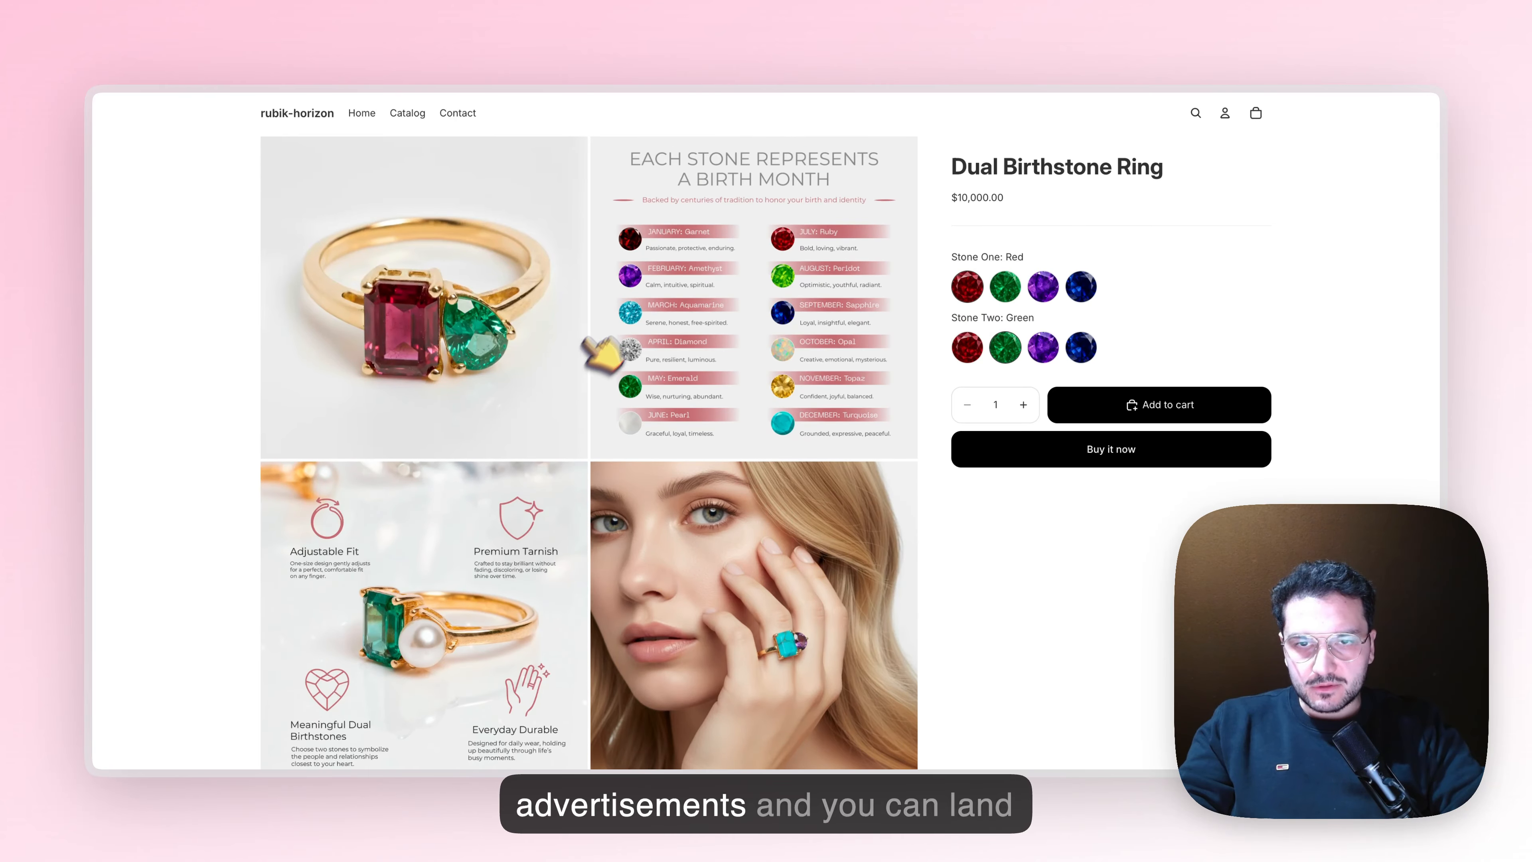
{"action": "left_click", "coordinate": [1043, 347]}
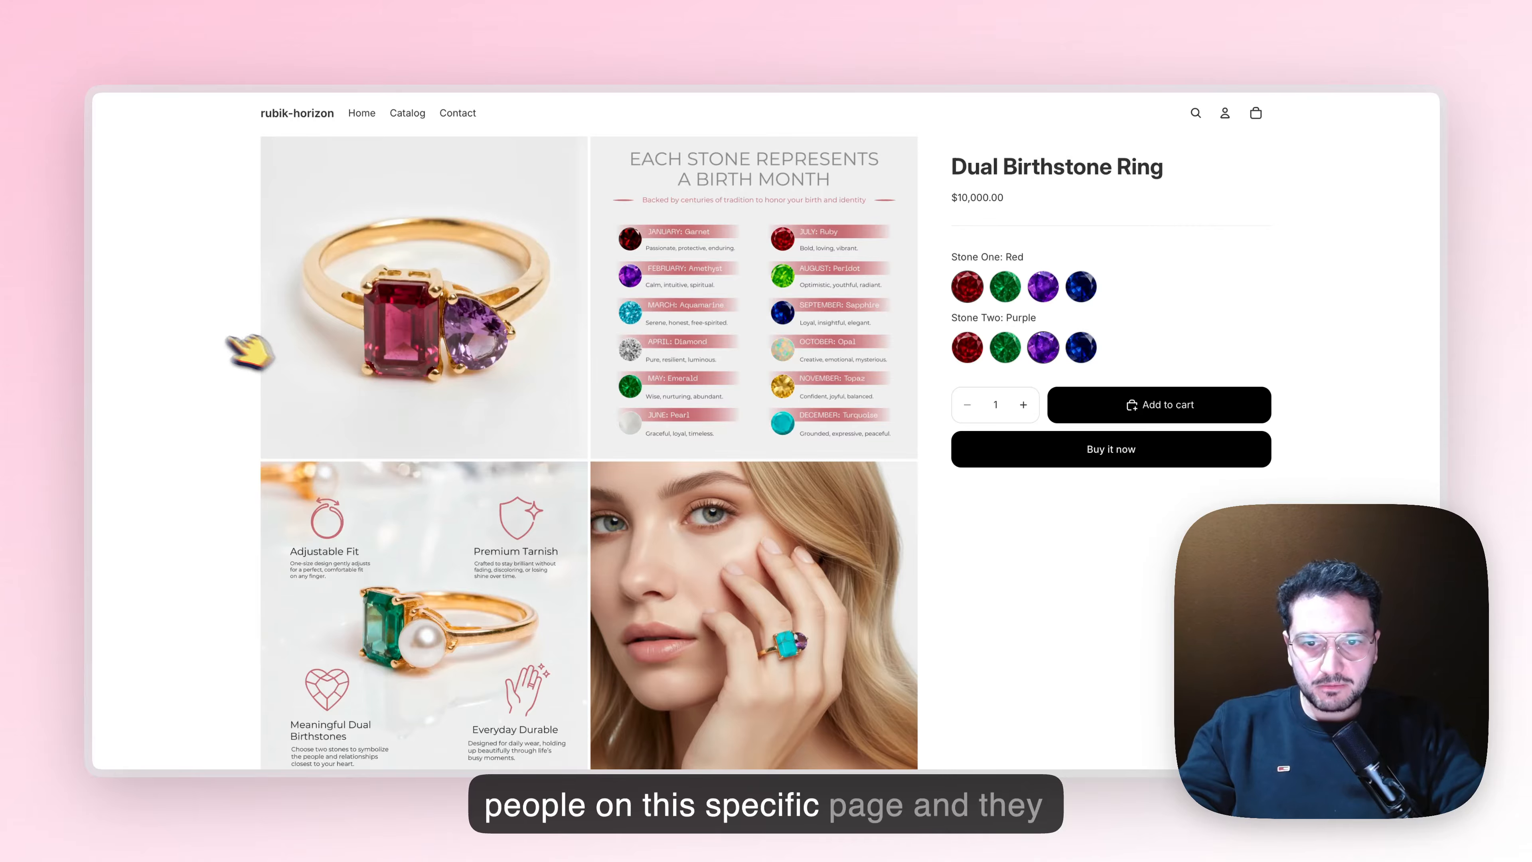
Review the ring's gallery with Stone Two in Purple, then switch Stone One to Blue and check the matching images
{"action": "scroll", "coordinate": [181, 348], "scroll_direction": "down", "scroll_amount": 2}
{"action": "scroll", "coordinate": [172, 347], "scroll_direction": "up", "scroll_amount": 3}
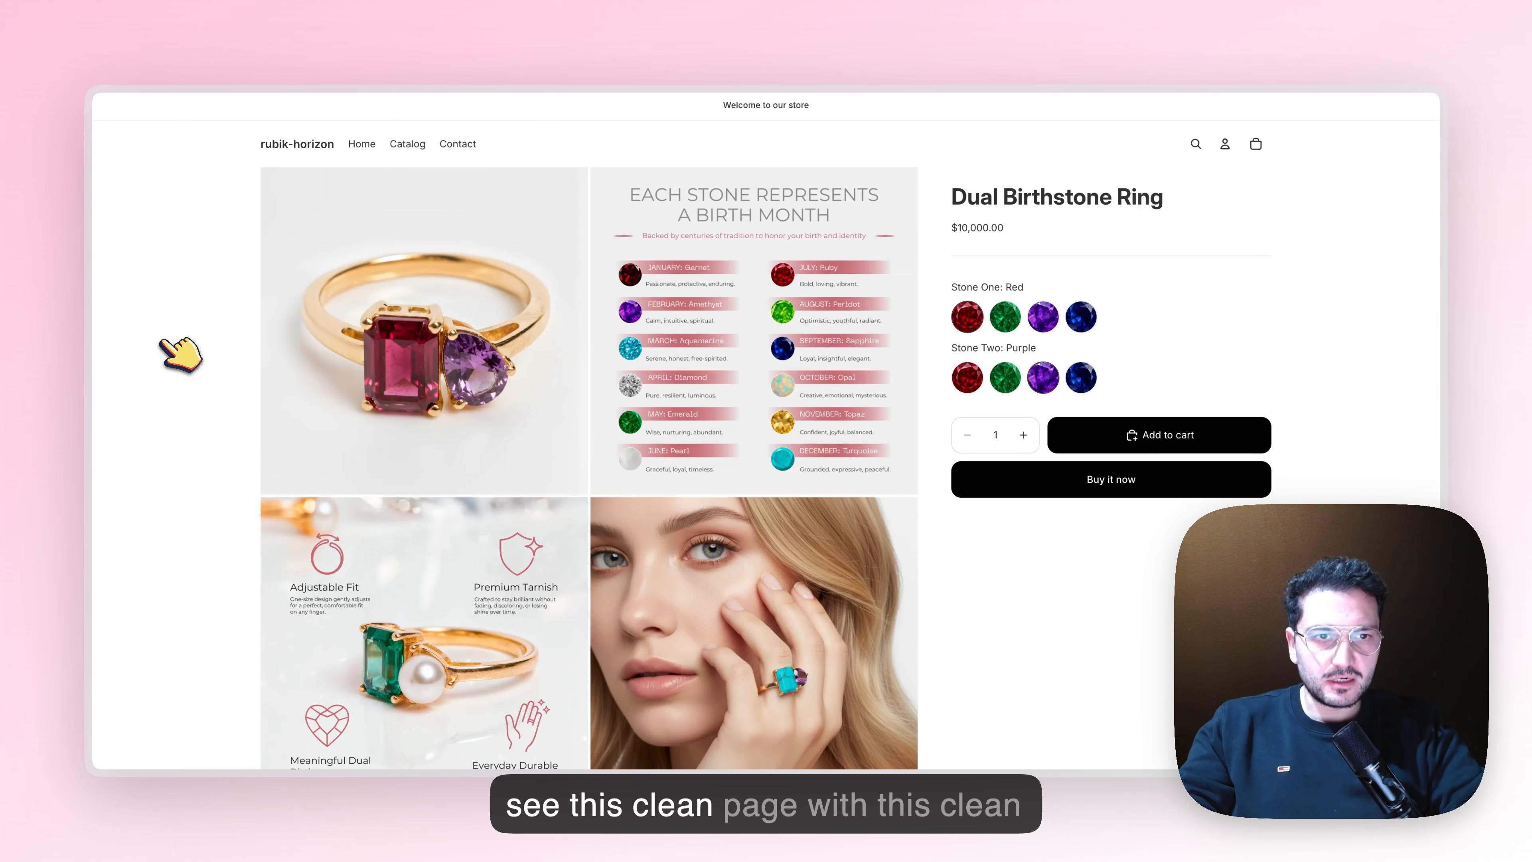
{"action": "left_click", "coordinate": [1093, 315]}
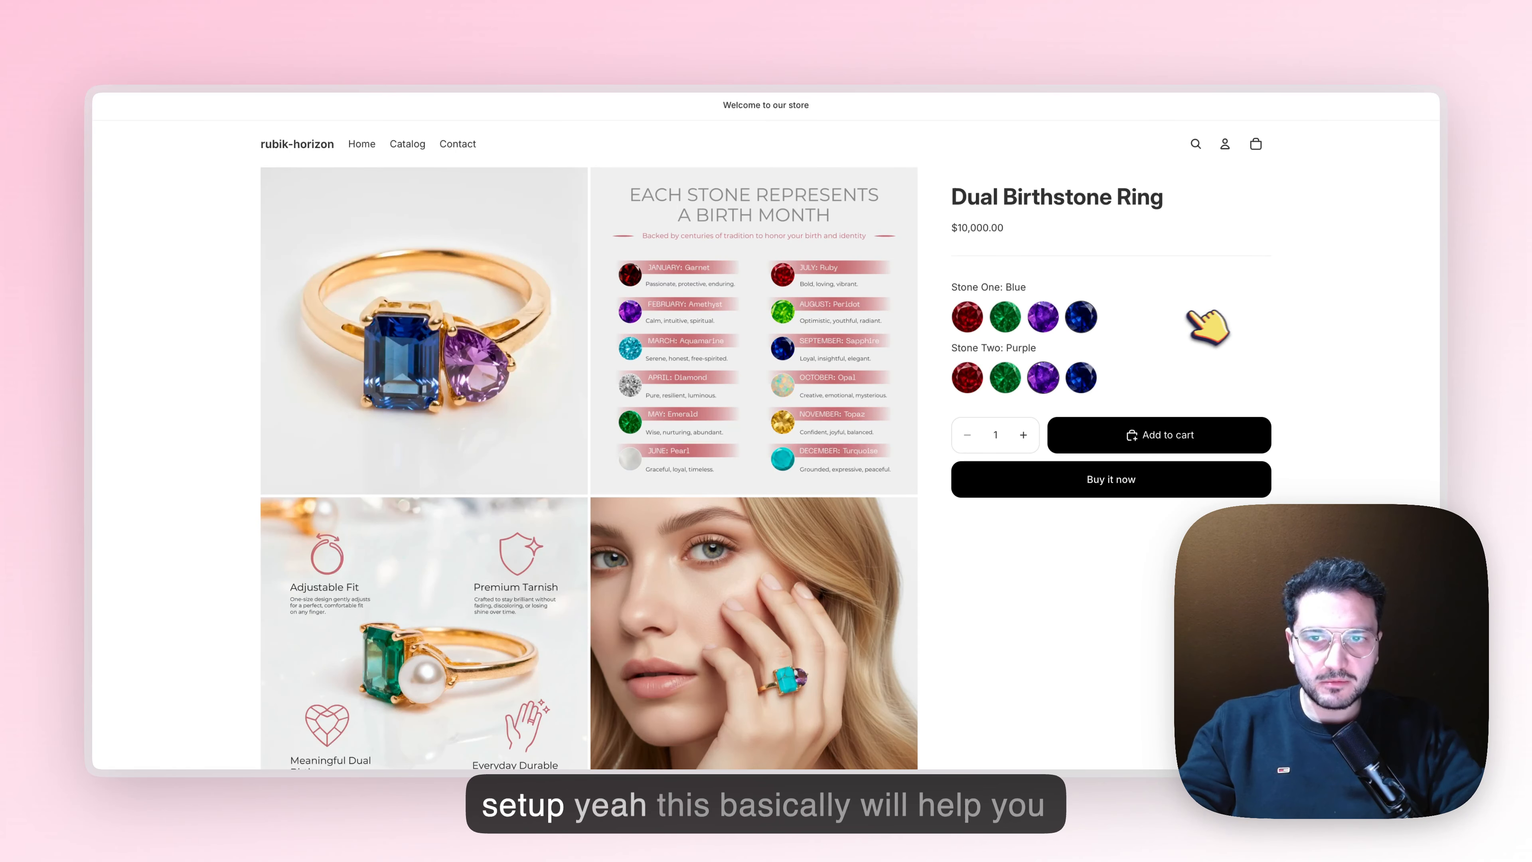
{"action": "scroll", "coordinate": [1201, 313], "scroll_direction": "down", "scroll_amount": 1}
{"action": "scroll", "coordinate": [1203, 320], "scroll_direction": "up", "scroll_amount": 1}
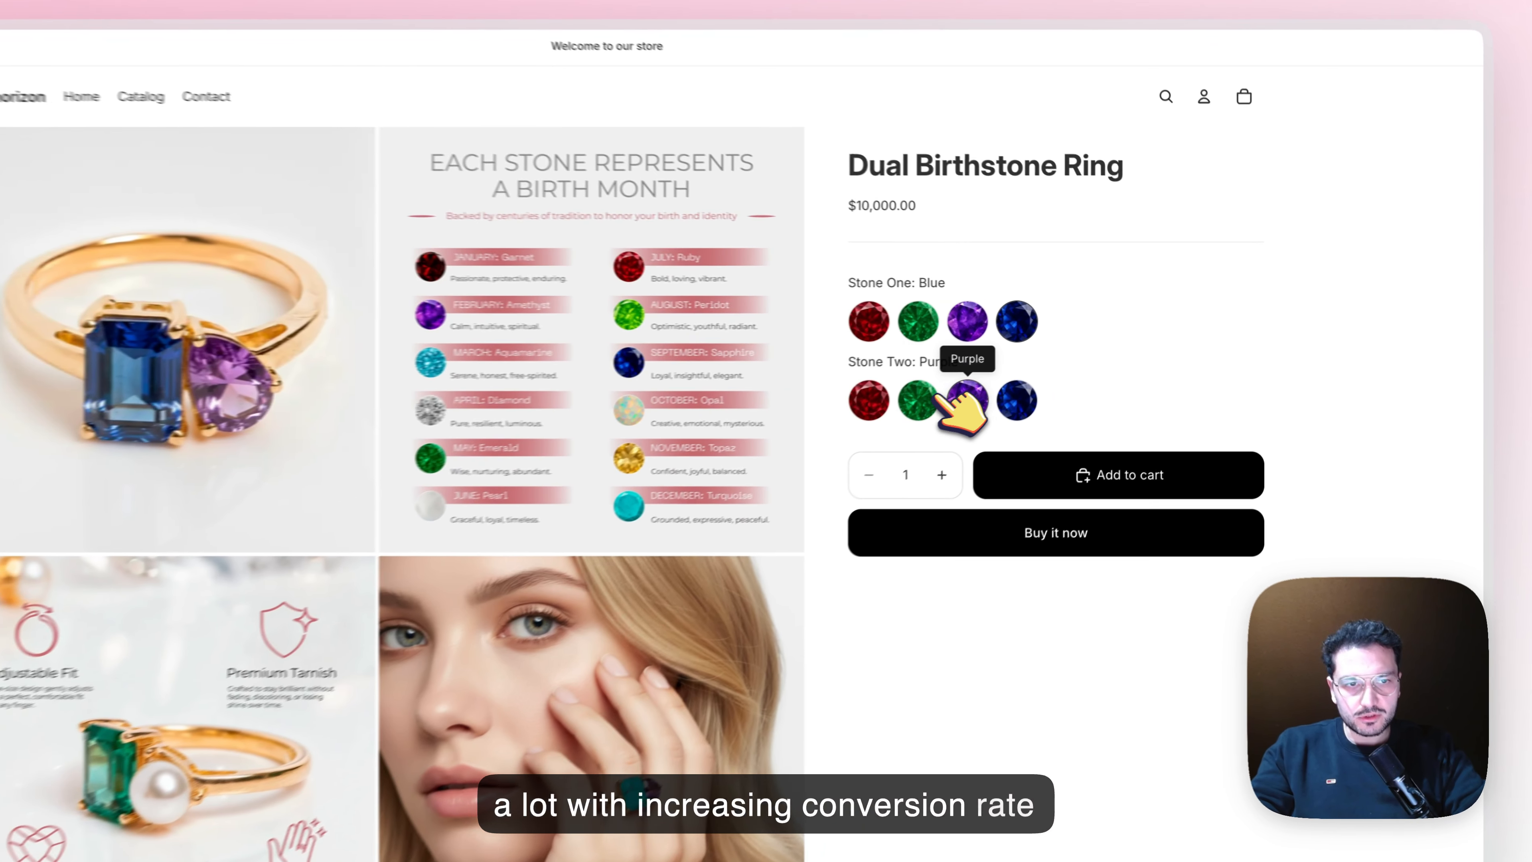
Preview Stone Two in Green, Purple and Blue with the blue Stone One, and review the gallery for the blue-blue combination
{"action": "left_click", "coordinate": [1014, 379]}
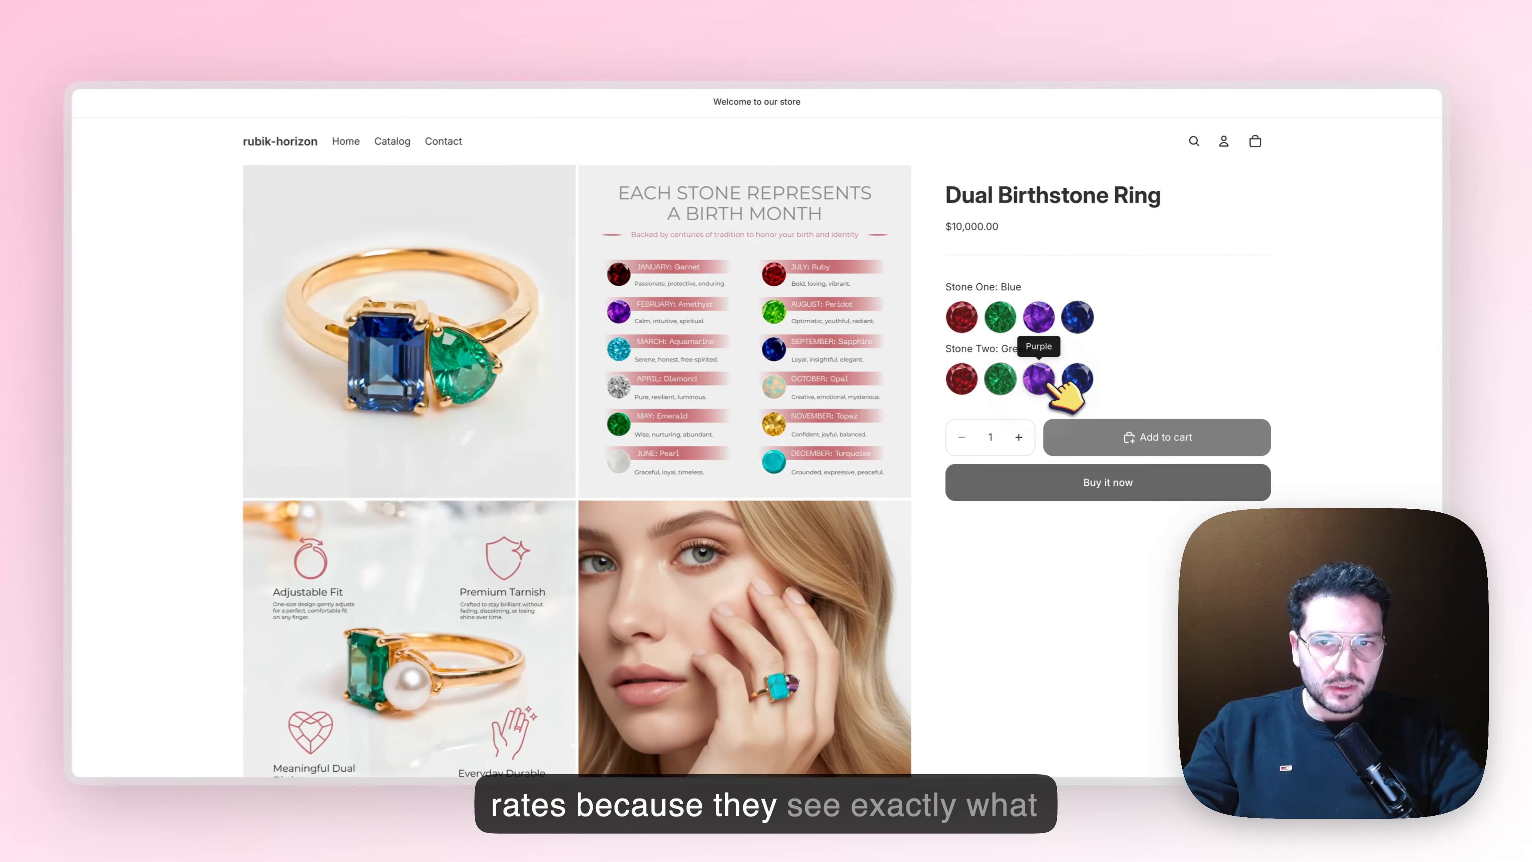
{"action": "left_click", "coordinate": [950, 410]}
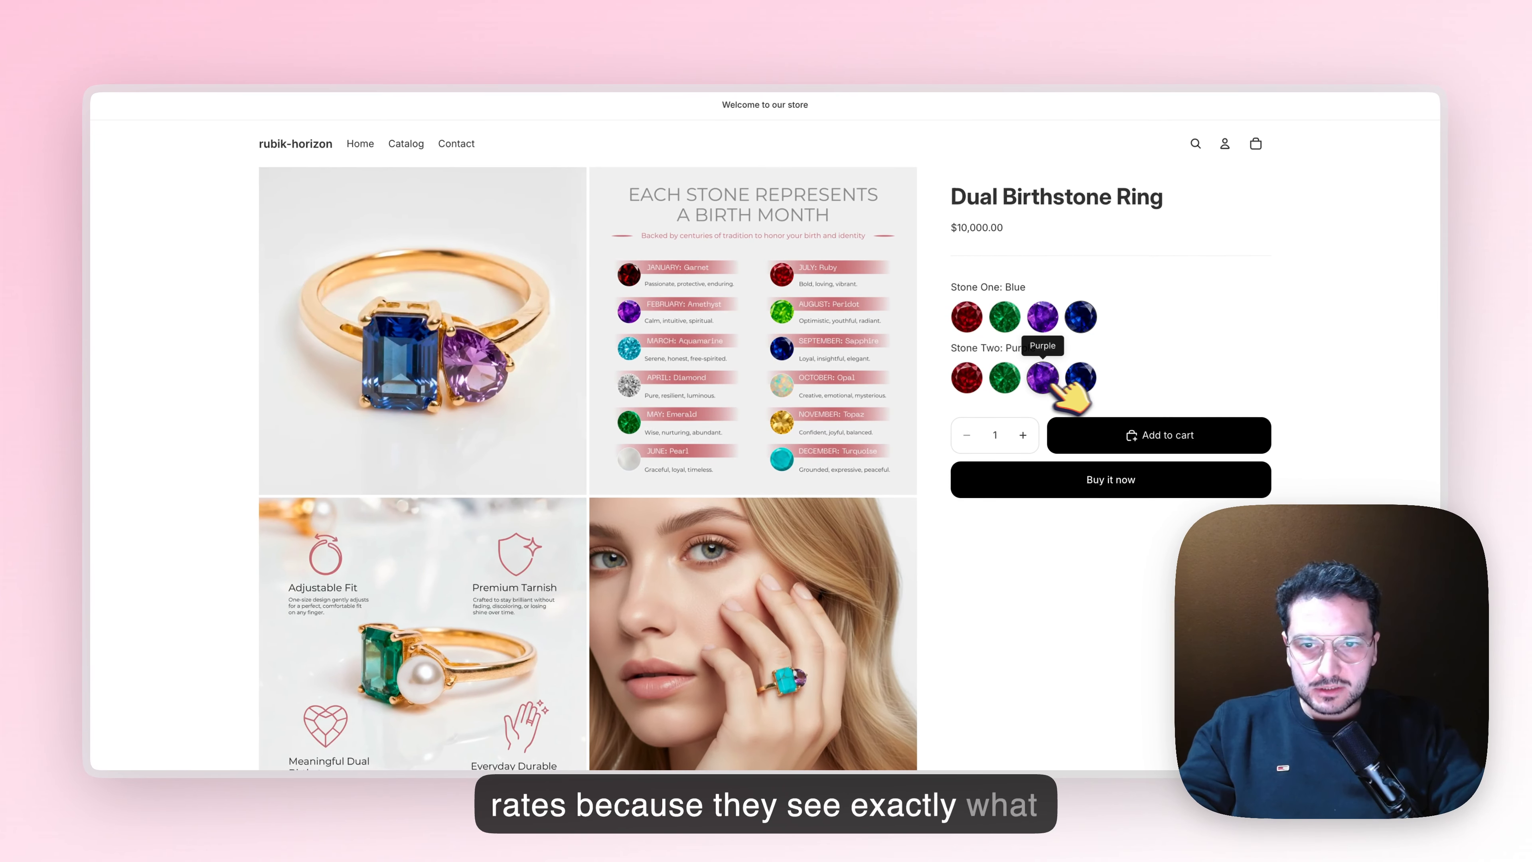
{"action": "left_click", "coordinate": [1085, 382]}
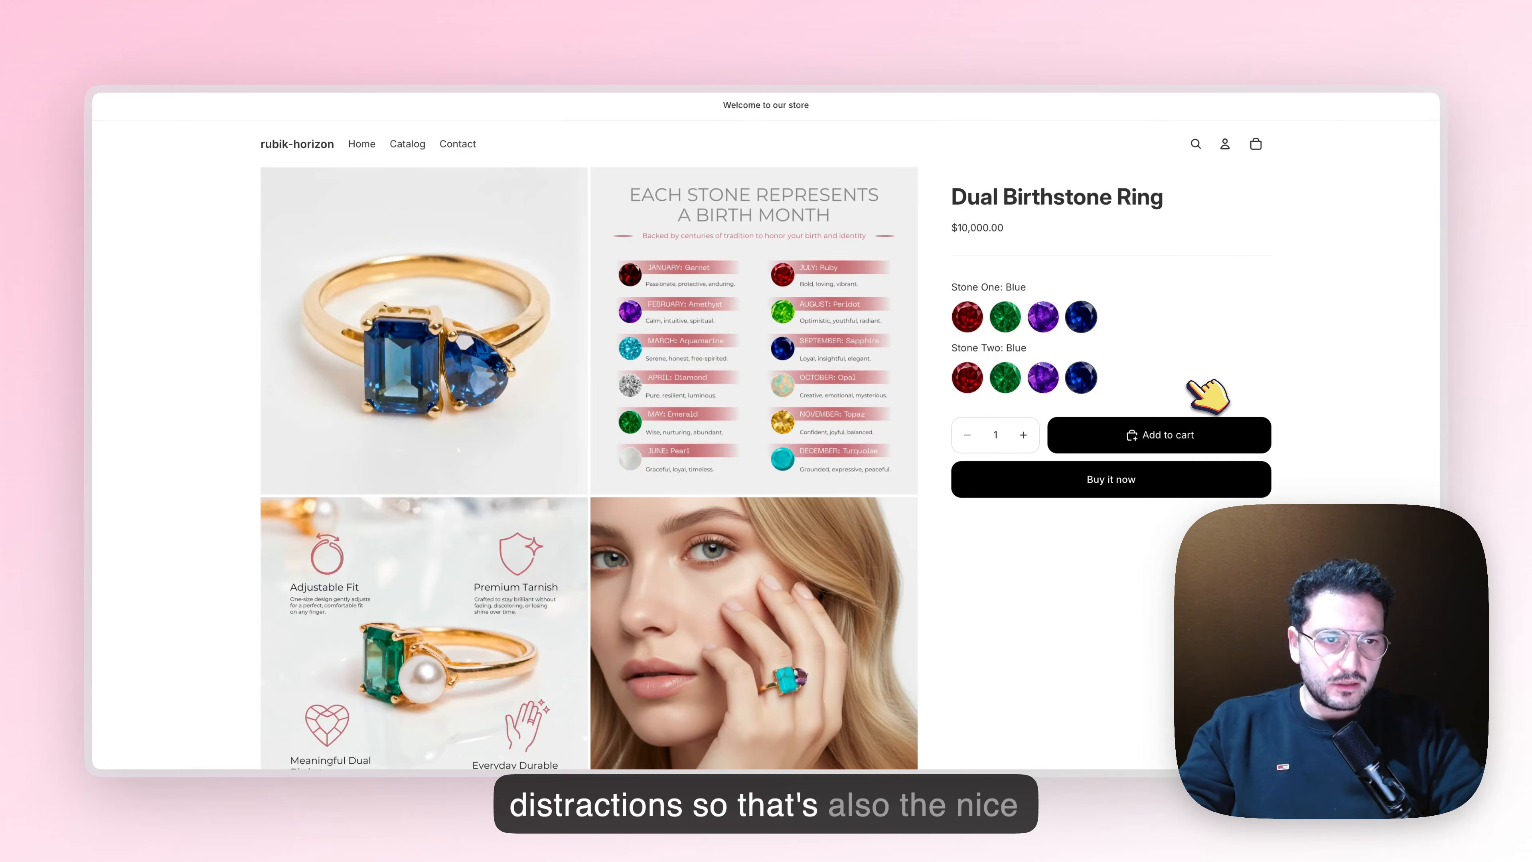
{"action": "scroll", "coordinate": [1207, 393], "scroll_direction": "down", "scroll_amount": 5}
{"action": "scroll", "coordinate": [1206, 392], "scroll_direction": "up", "scroll_amount": 5}
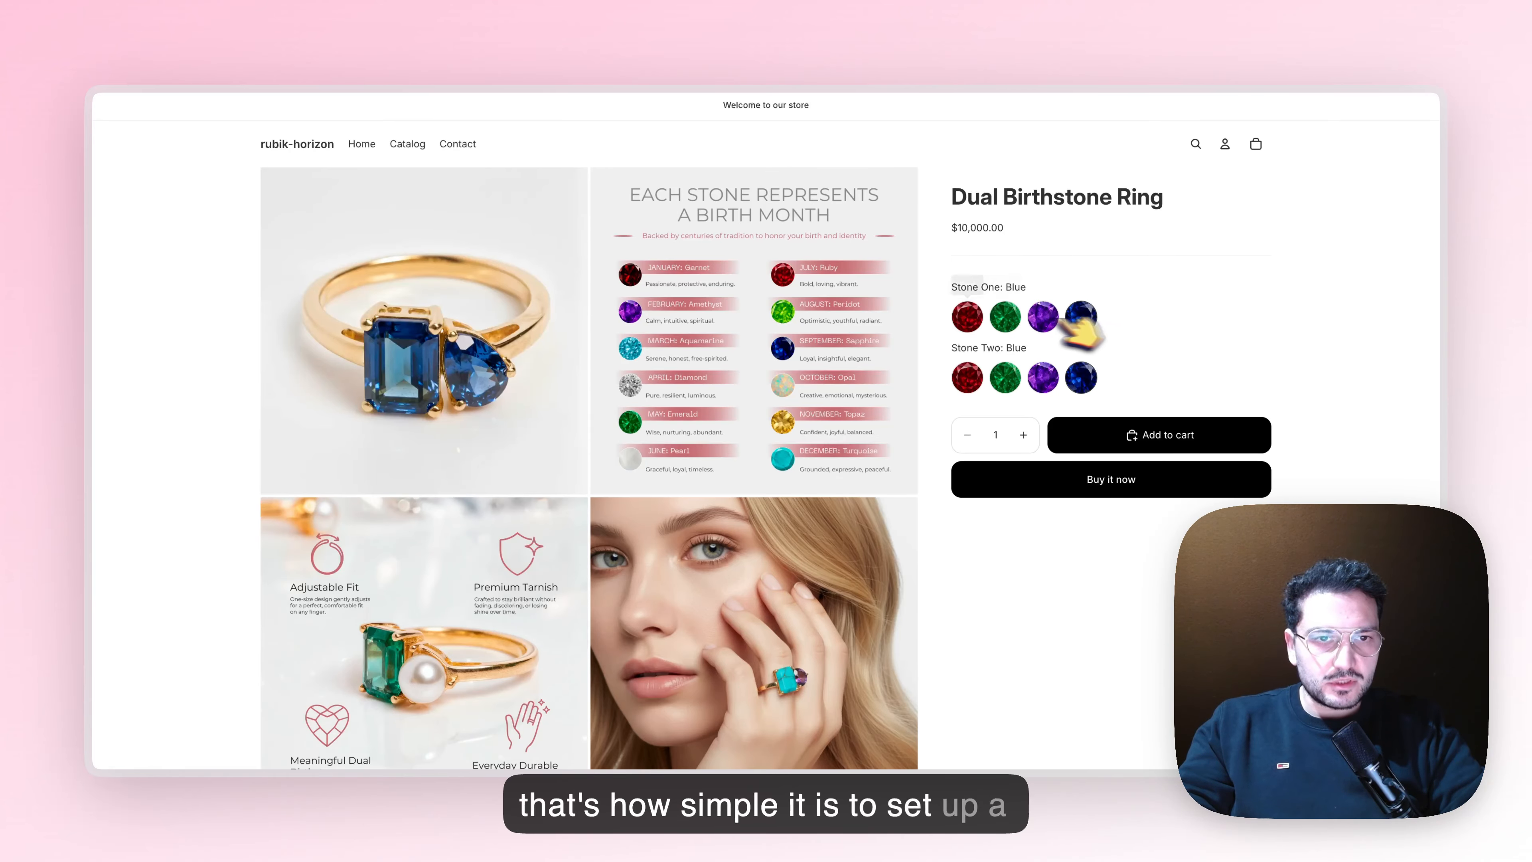
{"action": "scroll", "coordinate": [274, 462], "scroll_direction": "down", "scroll_amount": 5}
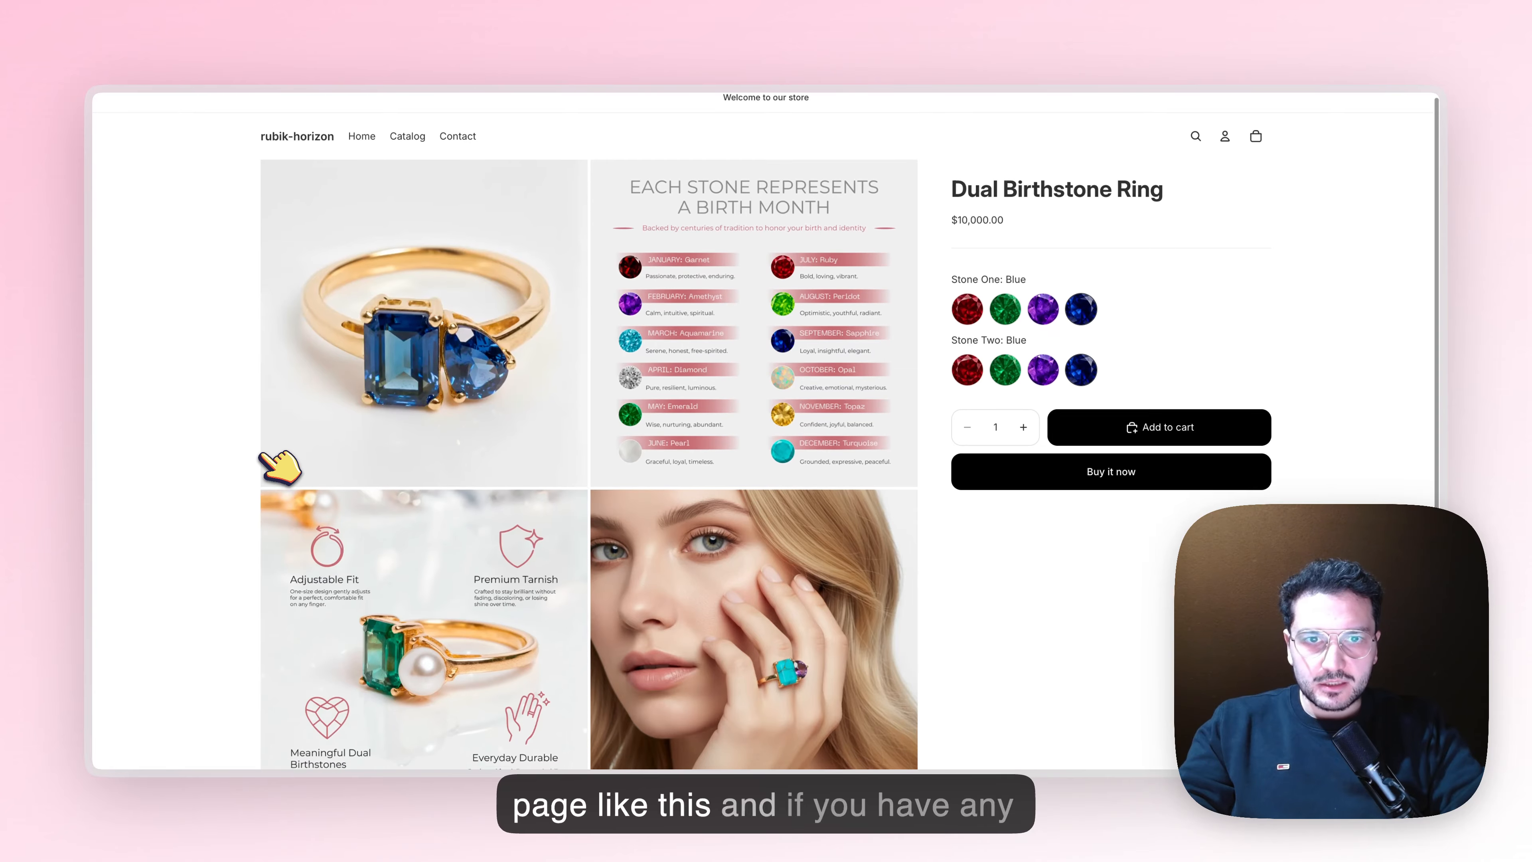
{"action": "scroll", "coordinate": [278, 467], "scroll_direction": "up", "scroll_amount": 3}
{"action": "scroll", "coordinate": [277, 466], "scroll_direction": "up", "scroll_amount": 2}
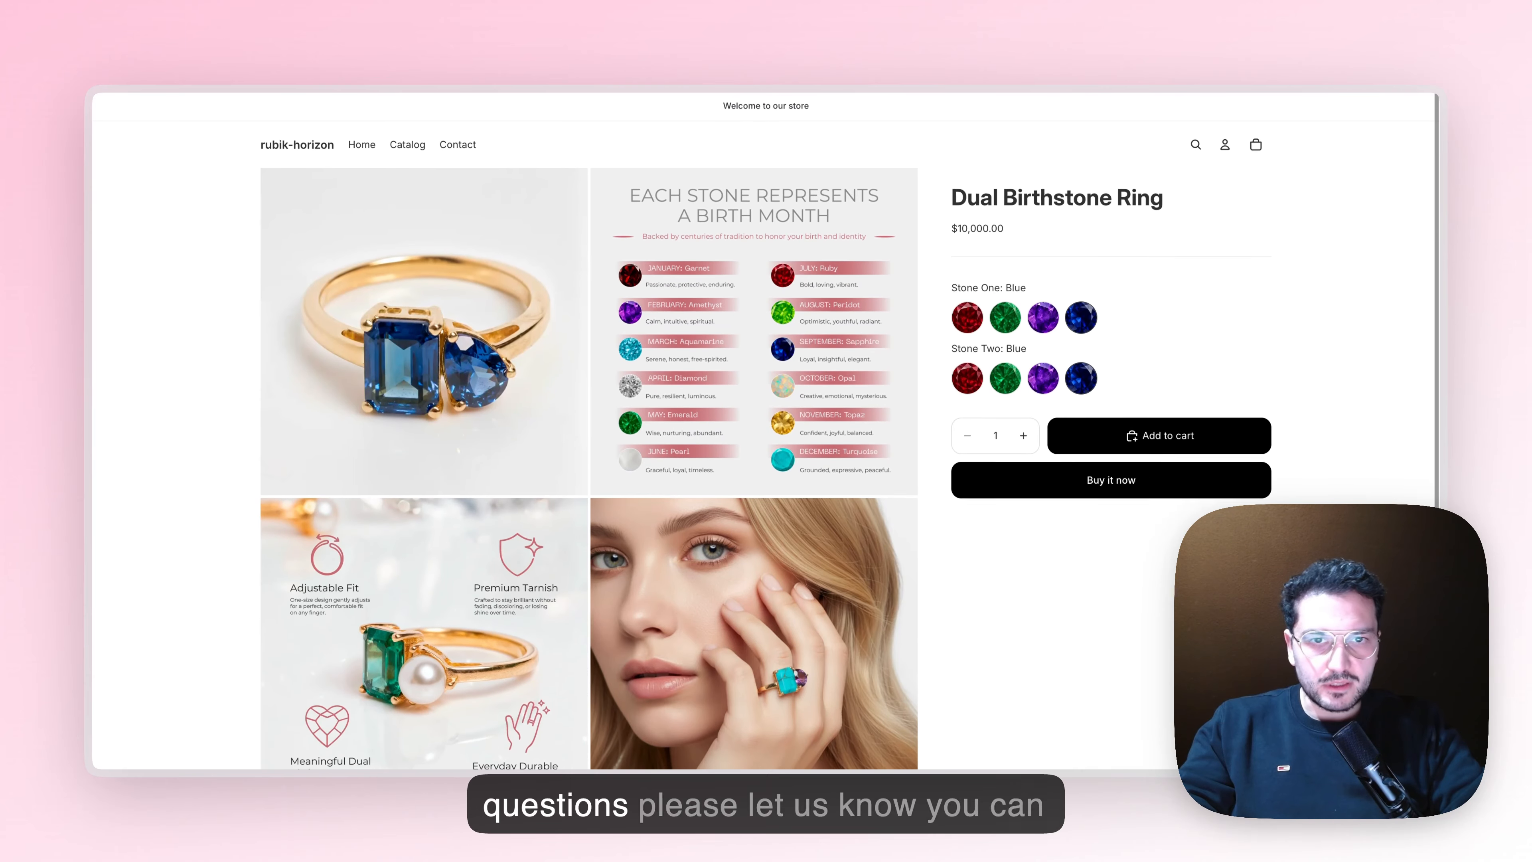